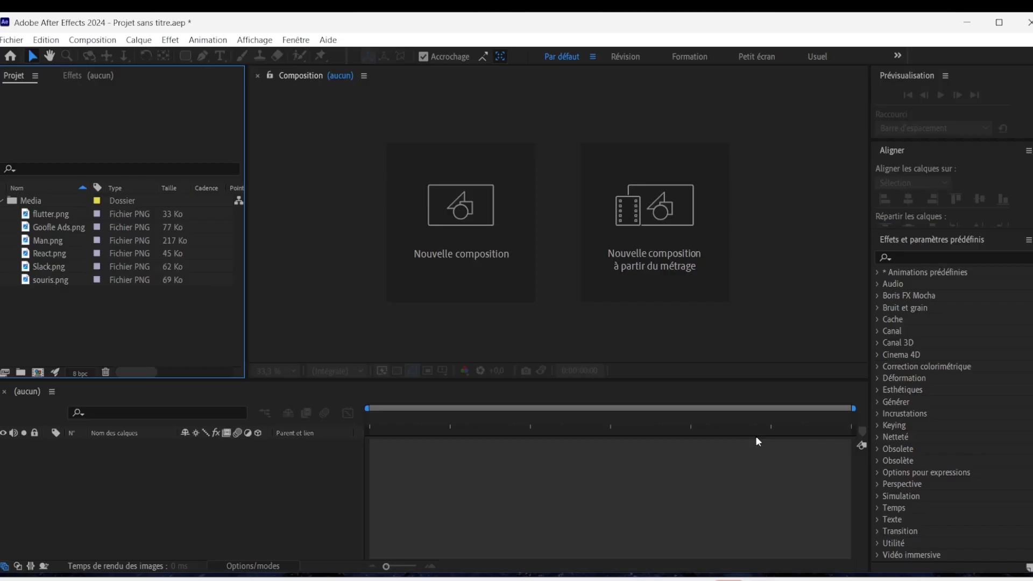
# Create a composition named Main at 1920 x 1080 px, 60 frames per second, with a duration of 5 seconds.
pyautogui.click(469, 231)
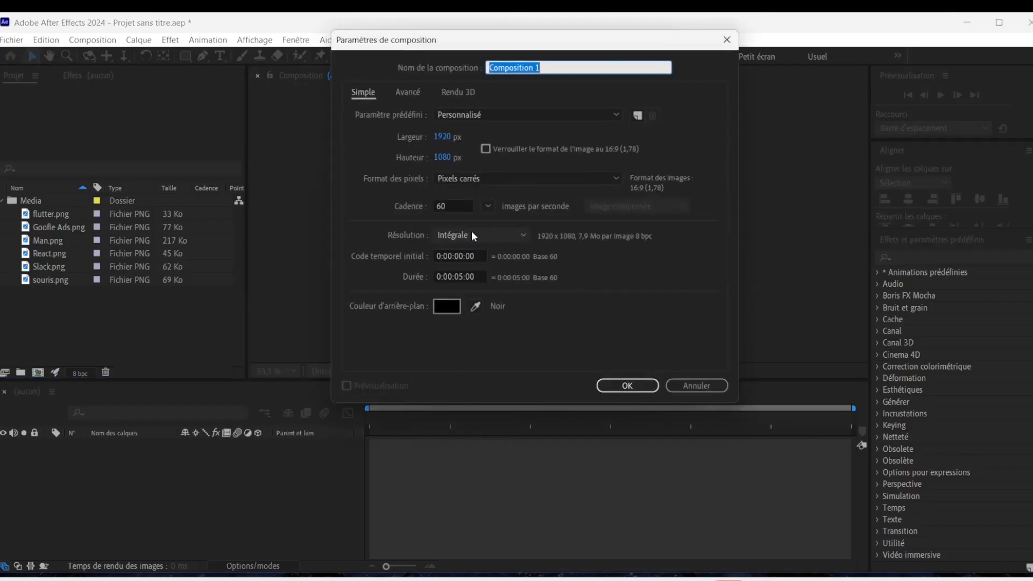
pyautogui.write('Main')
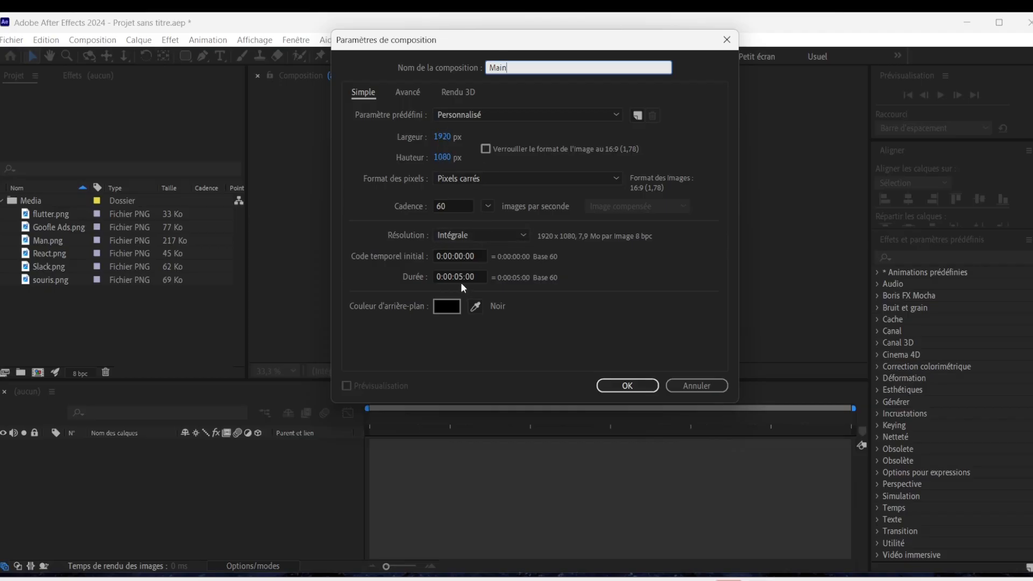
pyautogui.click(624, 385)
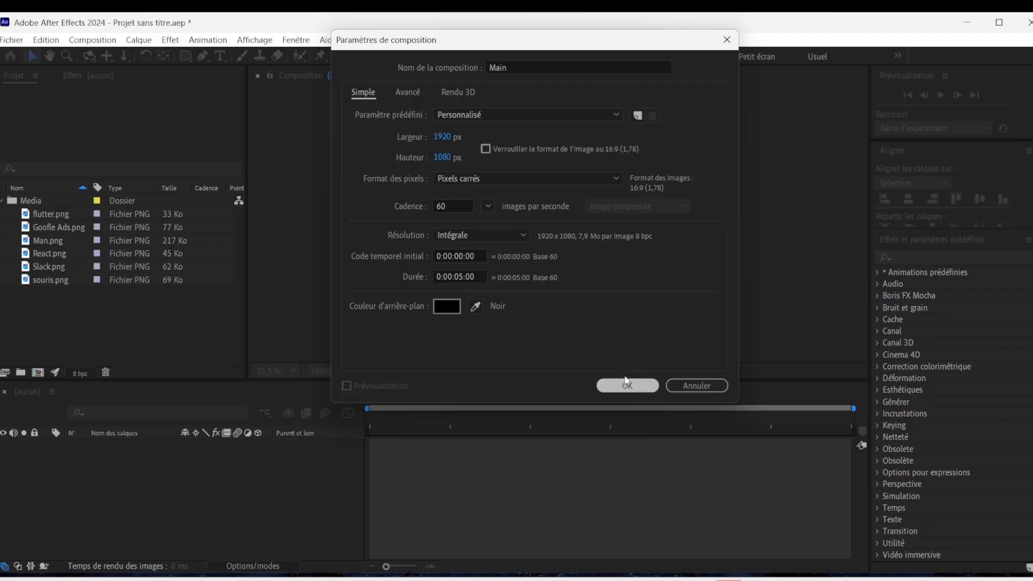
# Add a white 1920 x 1080 px solid layer named BG to the Main composition.
pyautogui.hotkey('ctrl', 'y')
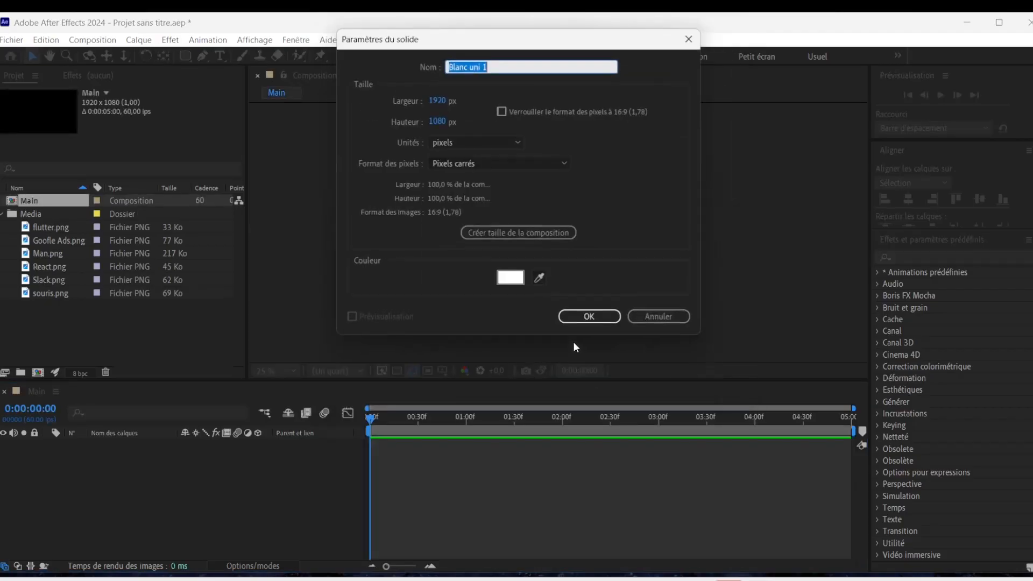
pyautogui.write('BG')
pyautogui.click(591, 319)
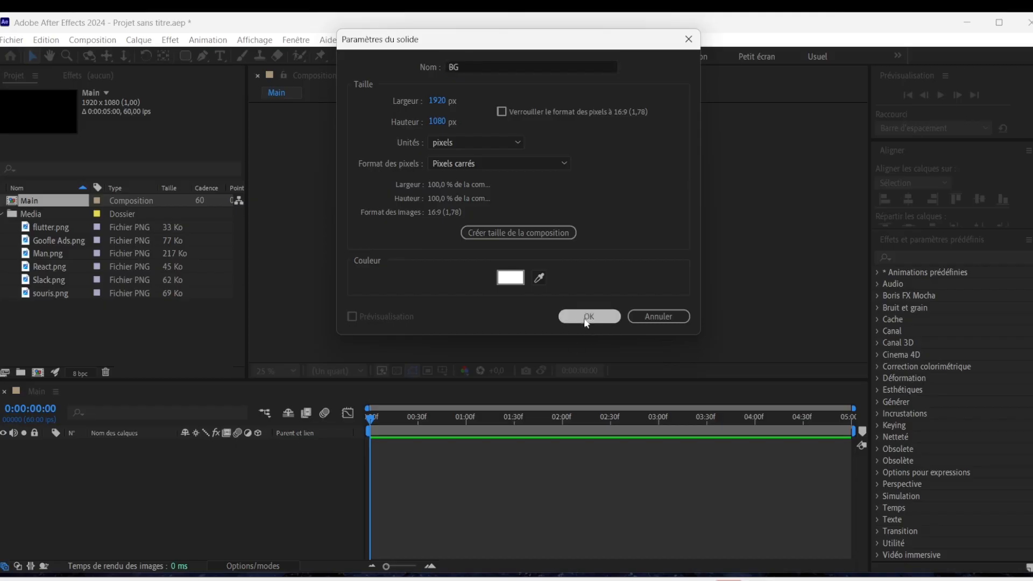
# Find the Dégradé 4 couleurs effect and apply it to the BG layer.
pyautogui.click(269, 371)
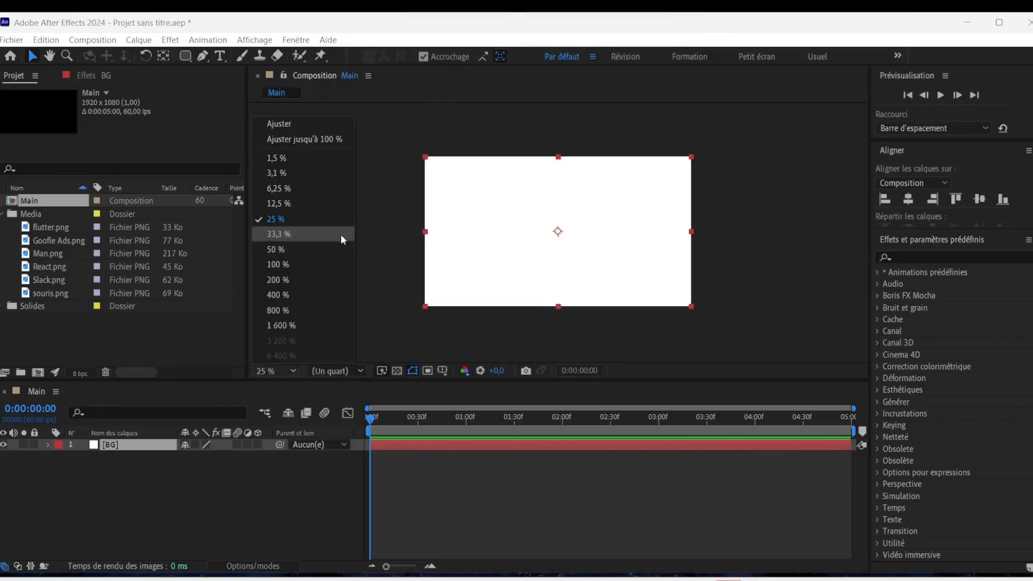
pyautogui.click(287, 235)
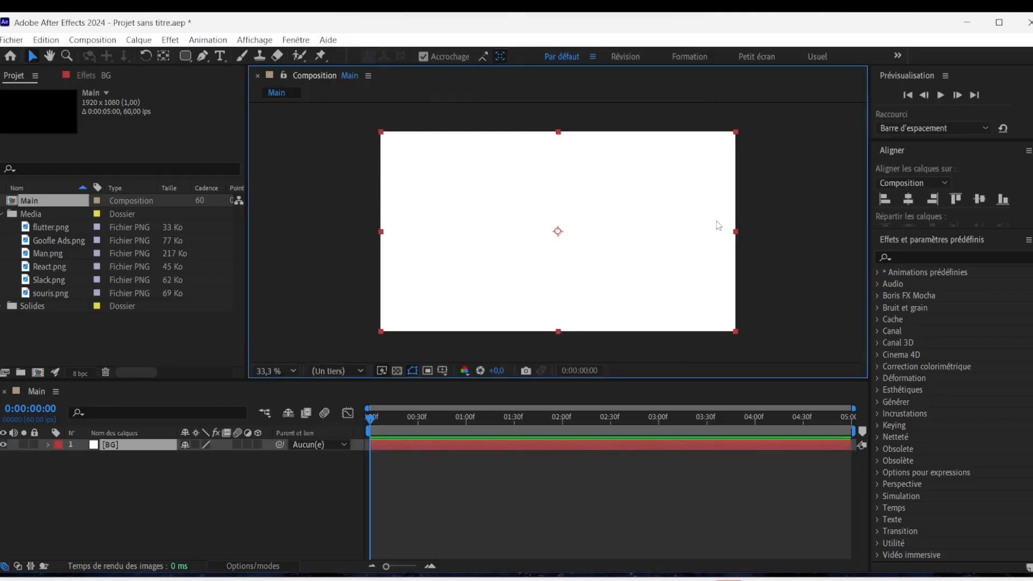
pyautogui.click(918, 258)
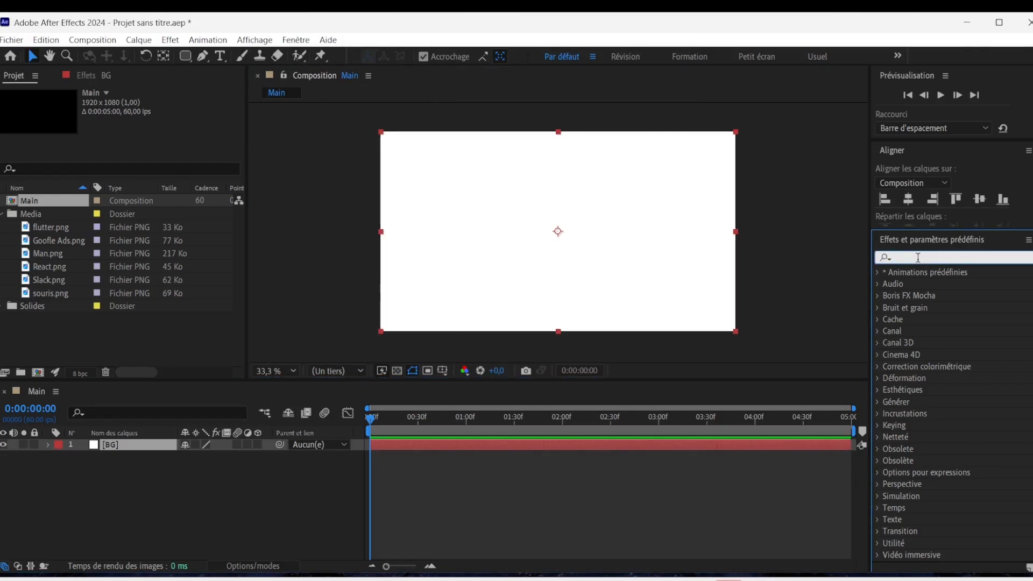
pyautogui.write('4')
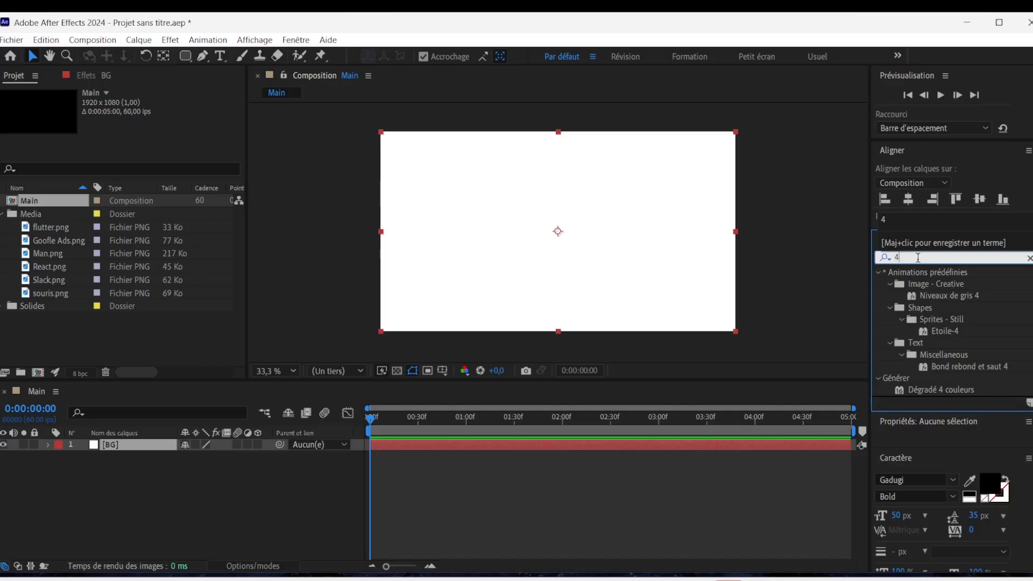
pyautogui.doubleClick(953, 391)
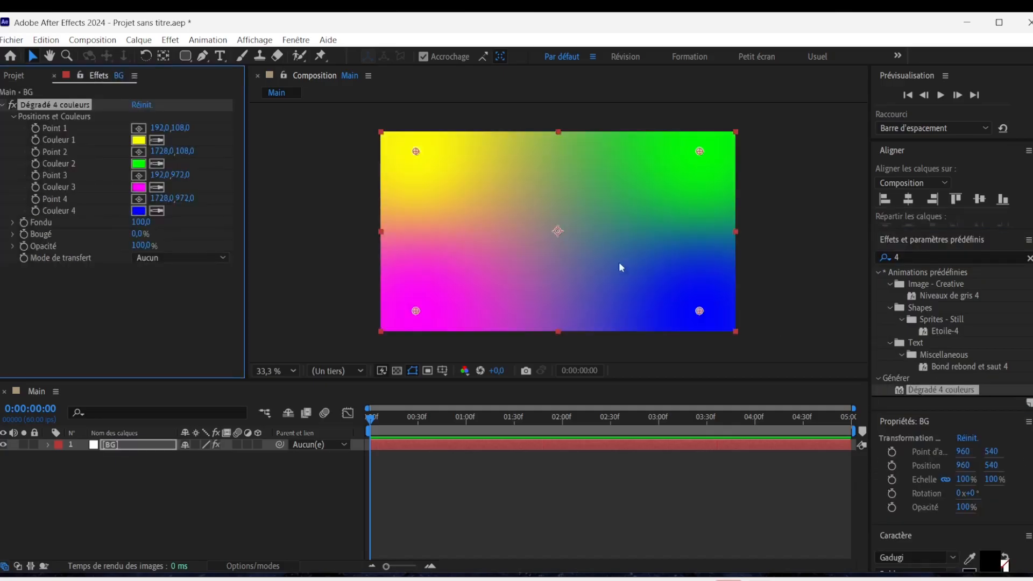
# Set Couleur 1, Couleur 2 and Couleur 3 of the BG gradient to white.
pyautogui.click(138, 140)
pyautogui.moveTo(606, 348); pyautogui.dragTo(505, 336)
pyautogui.click(830, 342)
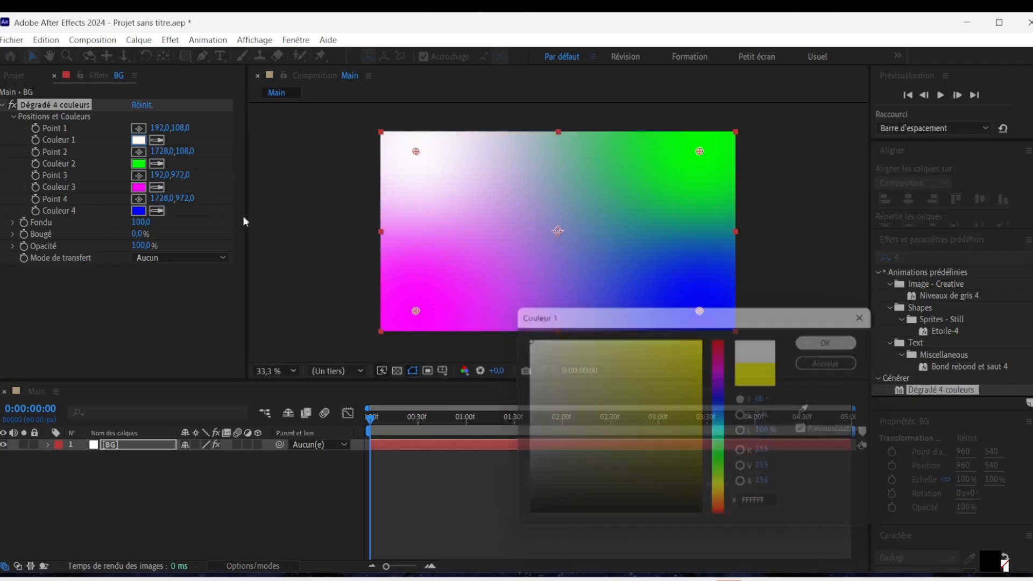
pyautogui.click(156, 163)
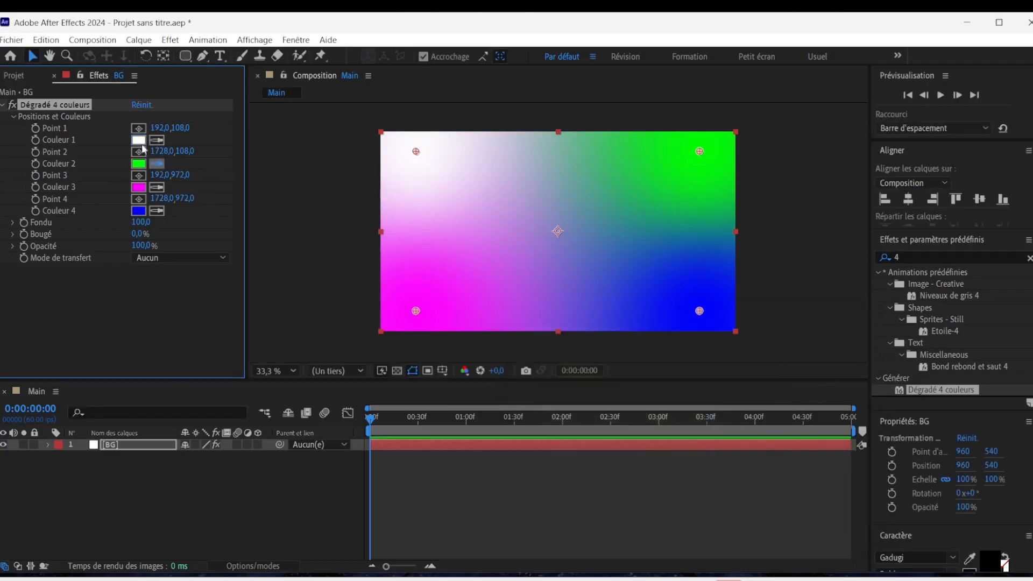
pyautogui.click(141, 141)
pyautogui.click(157, 187)
pyautogui.click(142, 163)
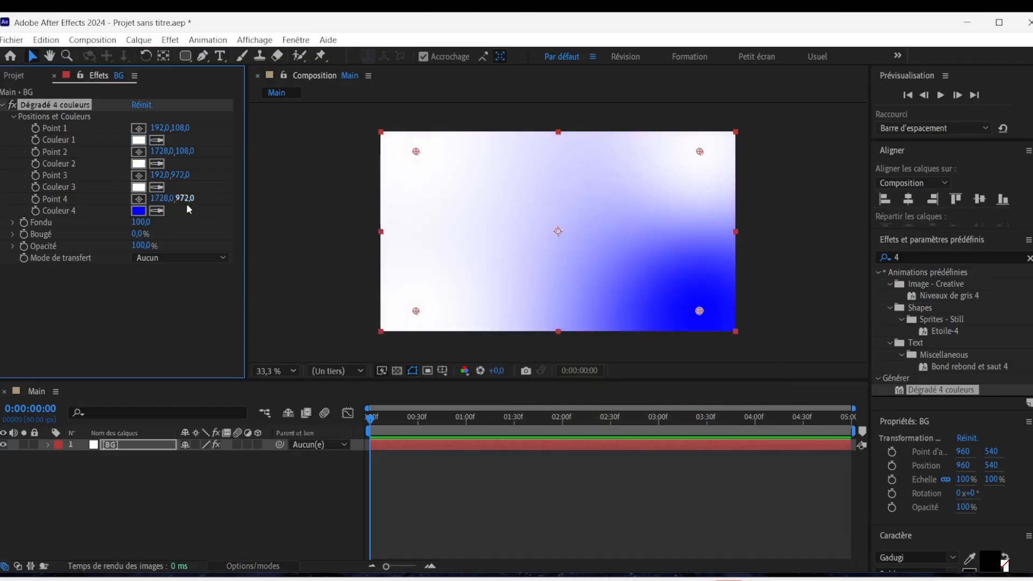
# Place Man.png in the Main composition as a layer above BG.
pyautogui.click(16, 76)
pyautogui.moveTo(47, 253); pyautogui.dragTo(131, 450)
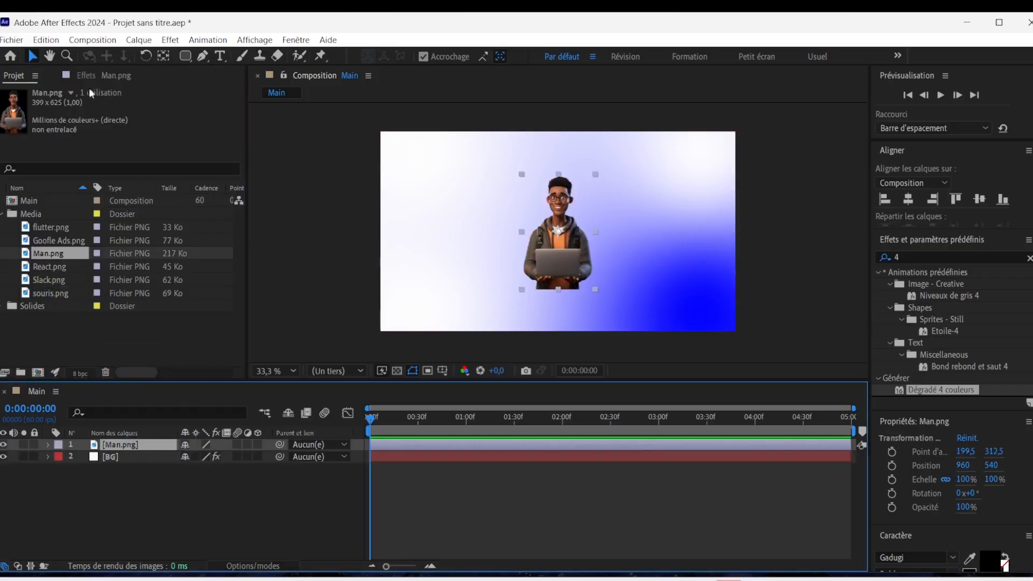
pyautogui.press('F3')
pyautogui.click(15, 78)
# Set Couleur 4 of the BG gradient to the orange ED8746 sampled from the man's shirt.
pyautogui.click(129, 456)
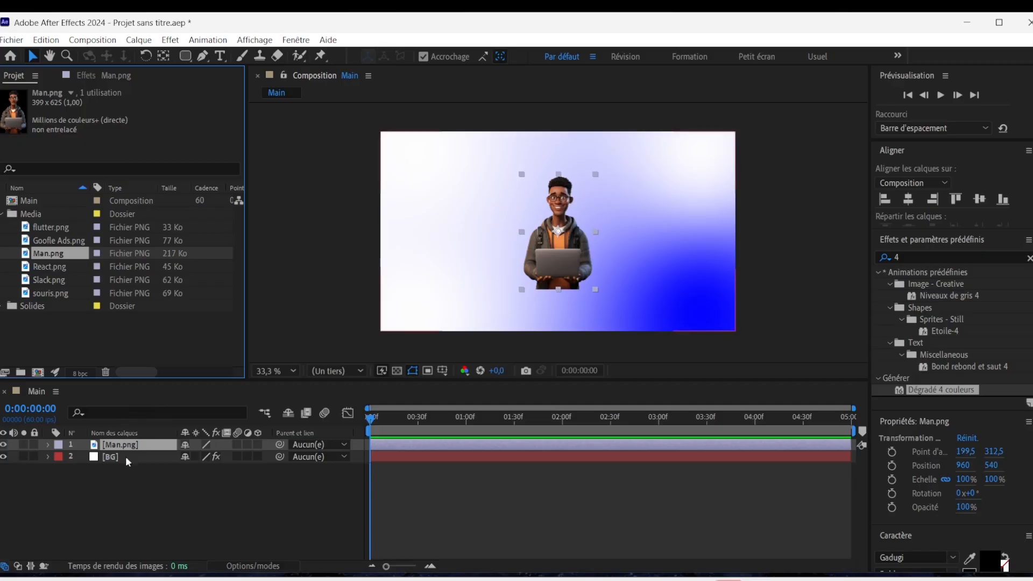
pyautogui.click(87, 76)
pyautogui.click(139, 210)
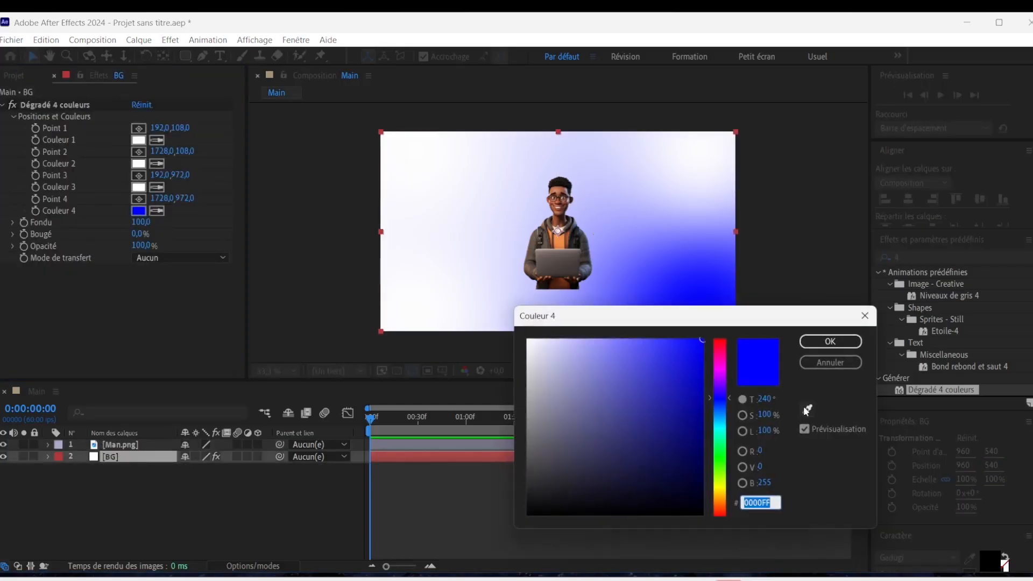
pyautogui.click(806, 410)
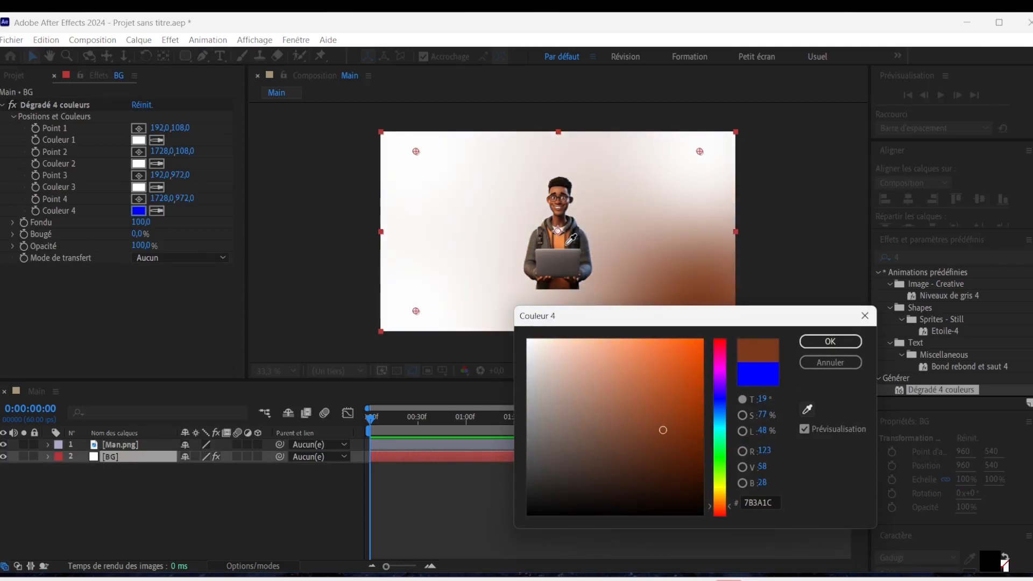
pyautogui.click(565, 242)
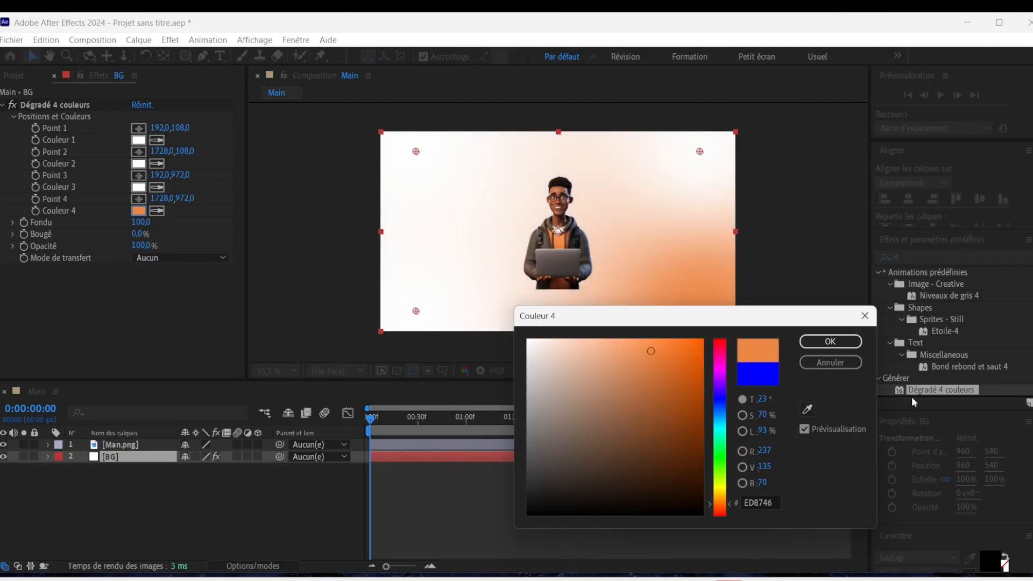
pyautogui.click(830, 341)
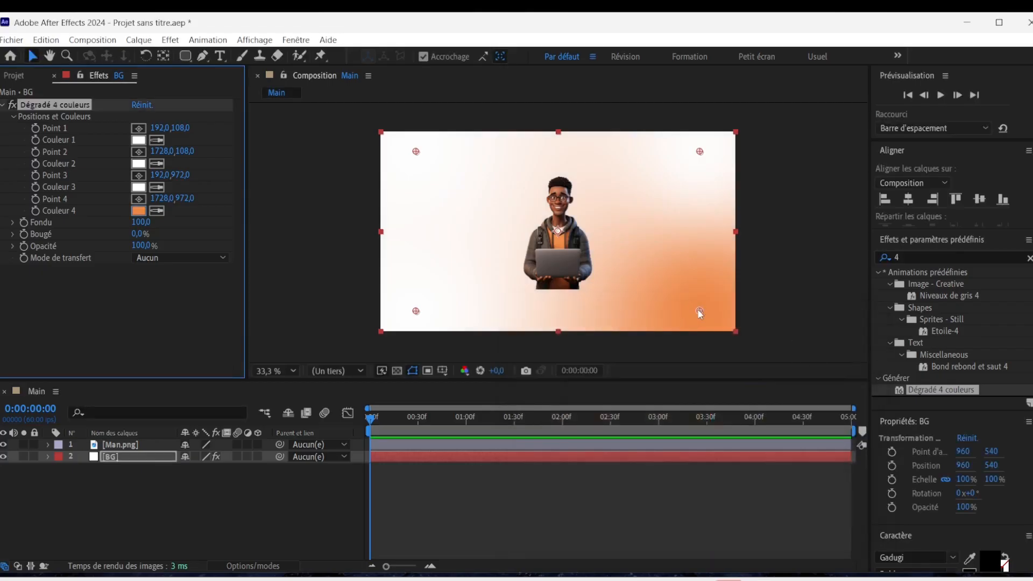
# Move the gradient's Point 4 inward to about 1602, 867 and lighten Couleur 4 to F58F4F.
pyautogui.moveTo(699, 311); pyautogui.dragTo(690, 289)
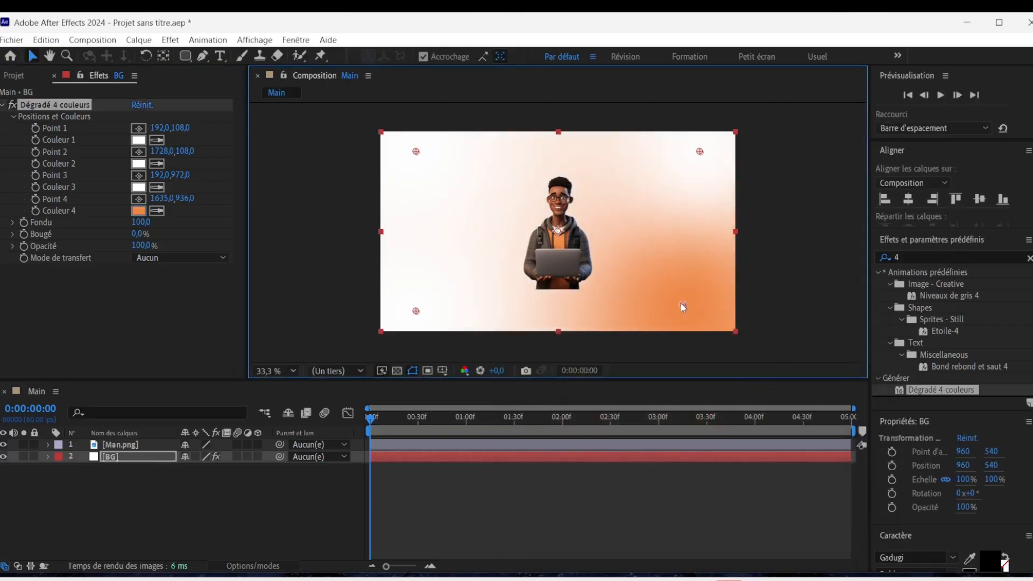
pyautogui.moveTo(675, 294); pyautogui.dragTo(674, 289)
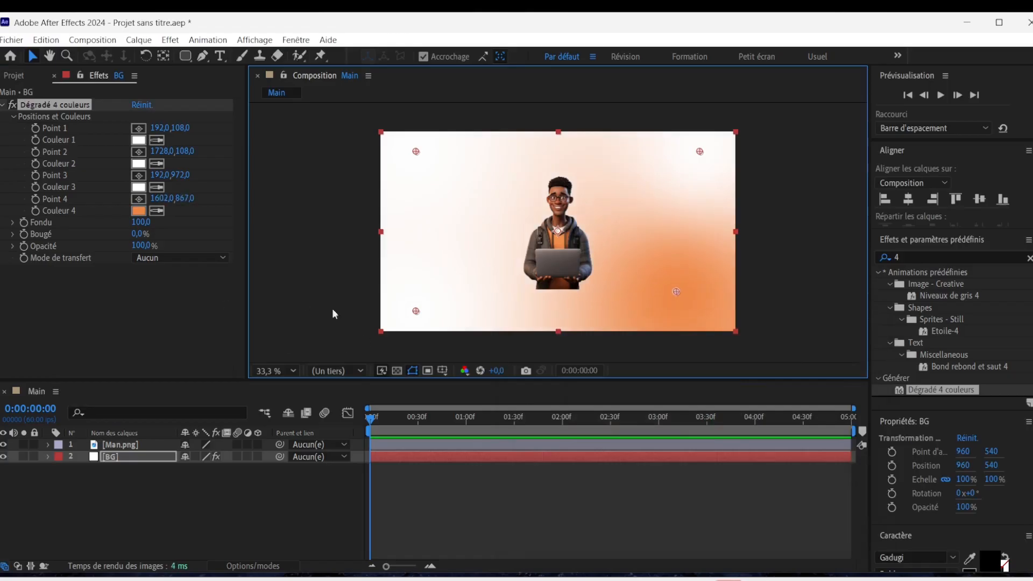
pyautogui.click(138, 211)
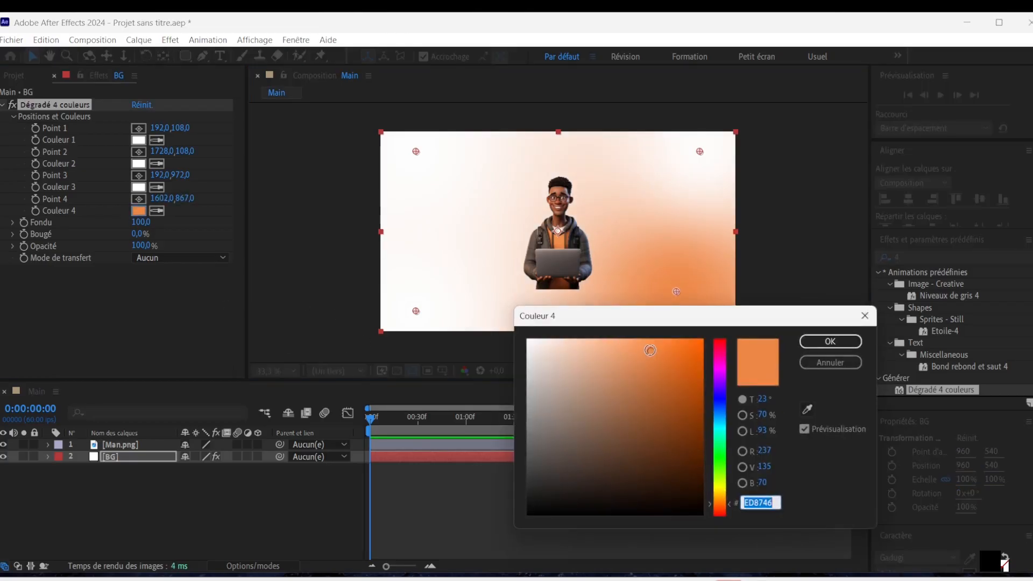
pyautogui.moveTo(650, 349); pyautogui.dragTo(644, 344)
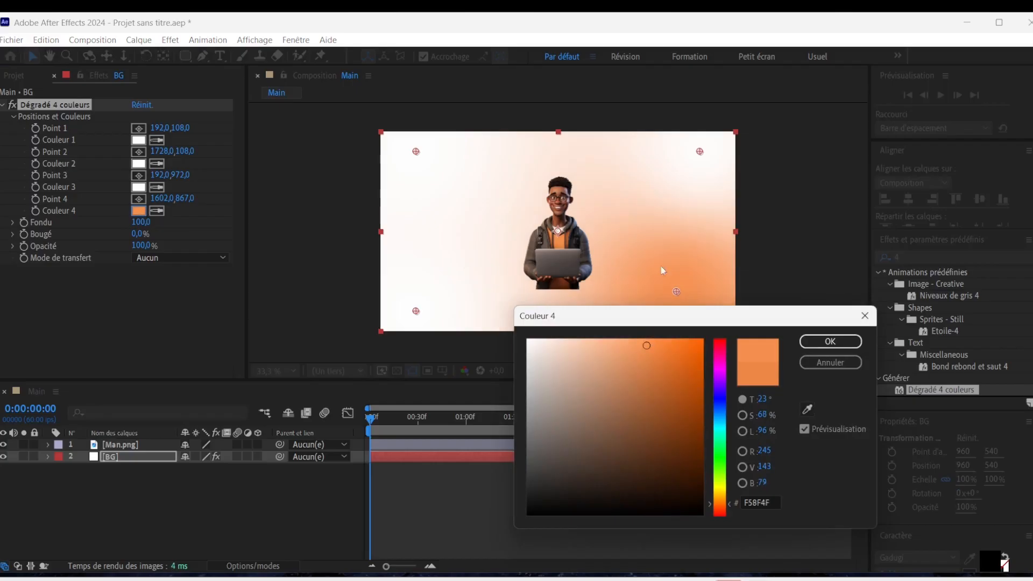
pyautogui.click(830, 341)
# Set the gradient's Fondu to 231 and move Point 1 to about 375, 282 and Point 3 to about 381, 849.
pyautogui.moveTo(141, 222); pyautogui.dragTo(248, 236)
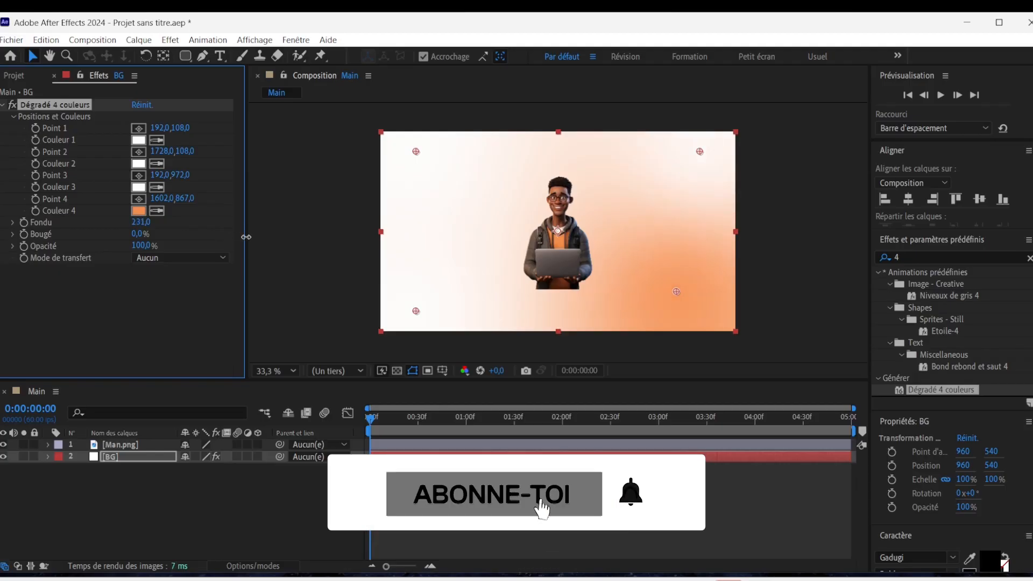
pyautogui.moveTo(419, 310)
pyautogui.mouseDown()
pyautogui.moveTo(445, 309)
pyautogui.moveTo(448, 295)
pyautogui.mouseUp()
pyautogui.moveTo(418, 153); pyautogui.dragTo(460, 192)
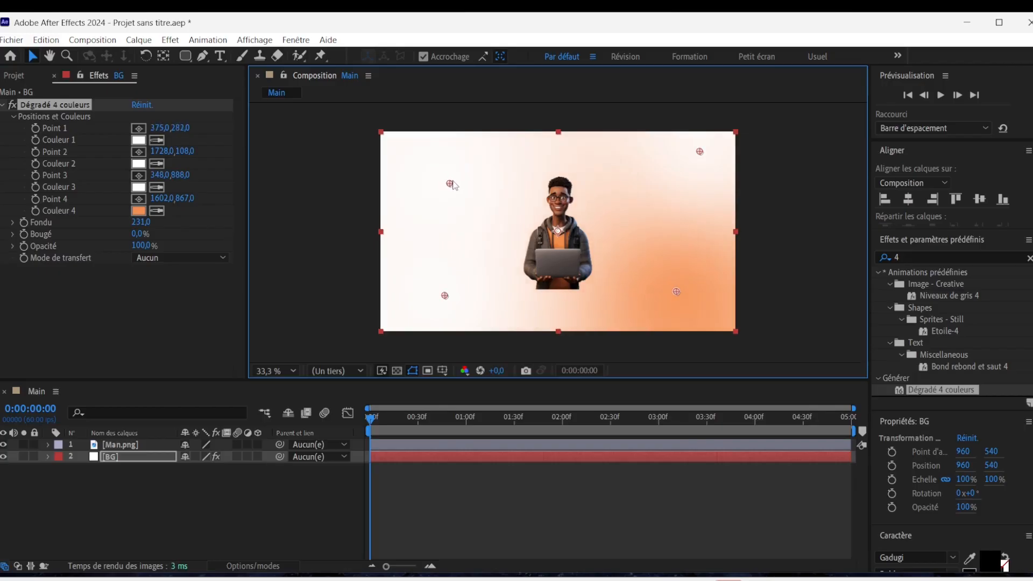
pyautogui.moveTo(447, 300); pyautogui.dragTo(452, 291)
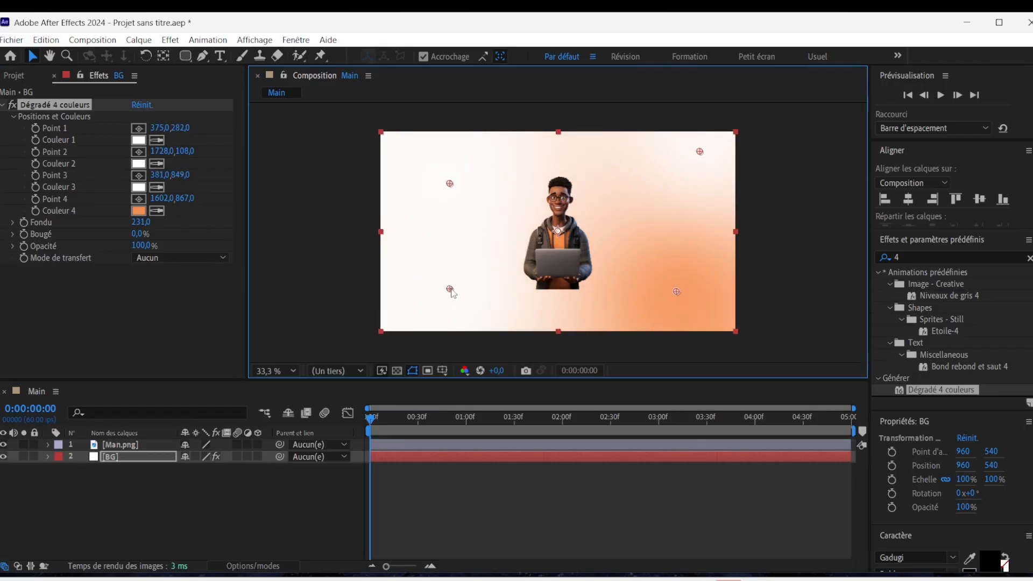
pyautogui.click(304, 253)
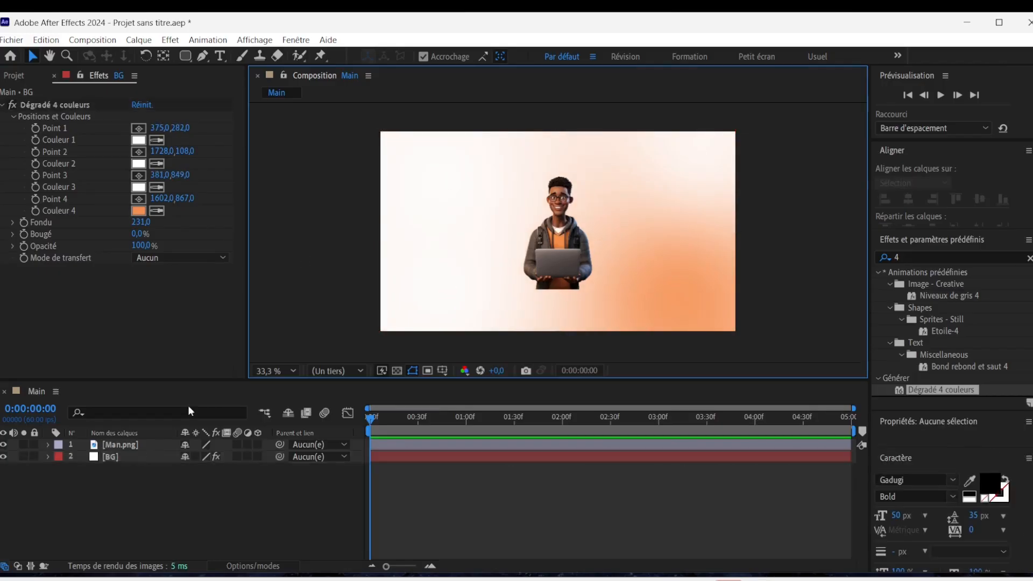
# Hide the Man.png layer in the Main composition.
pyautogui.click(127, 445)
pyautogui.click(4, 444)
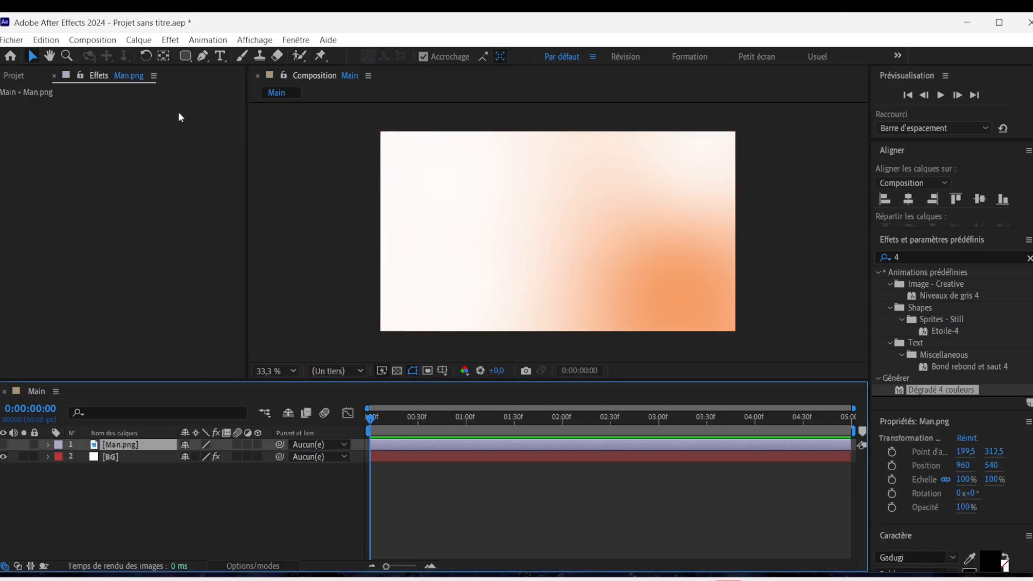
pyautogui.click(13, 77)
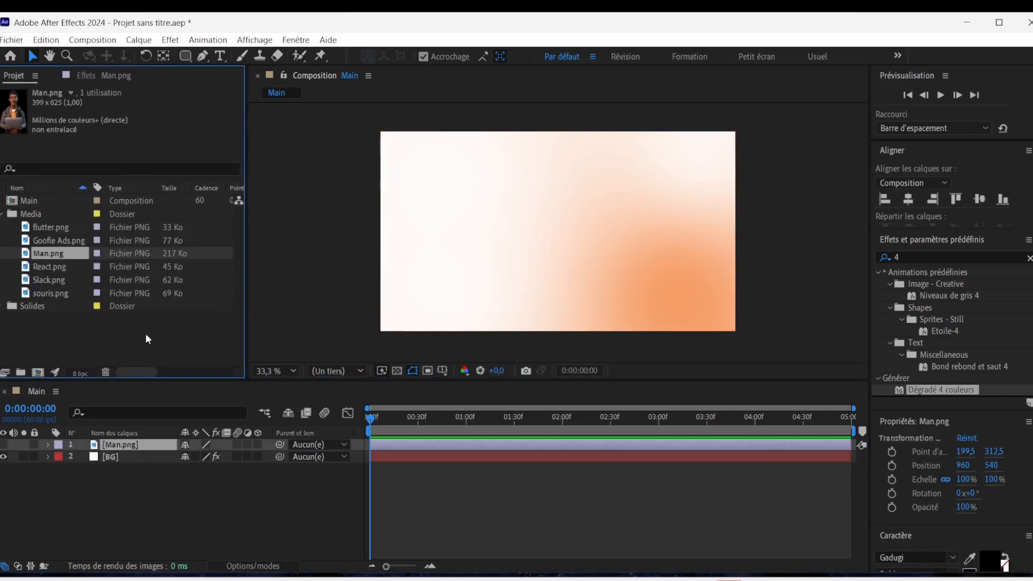
pyautogui.click(104, 332)
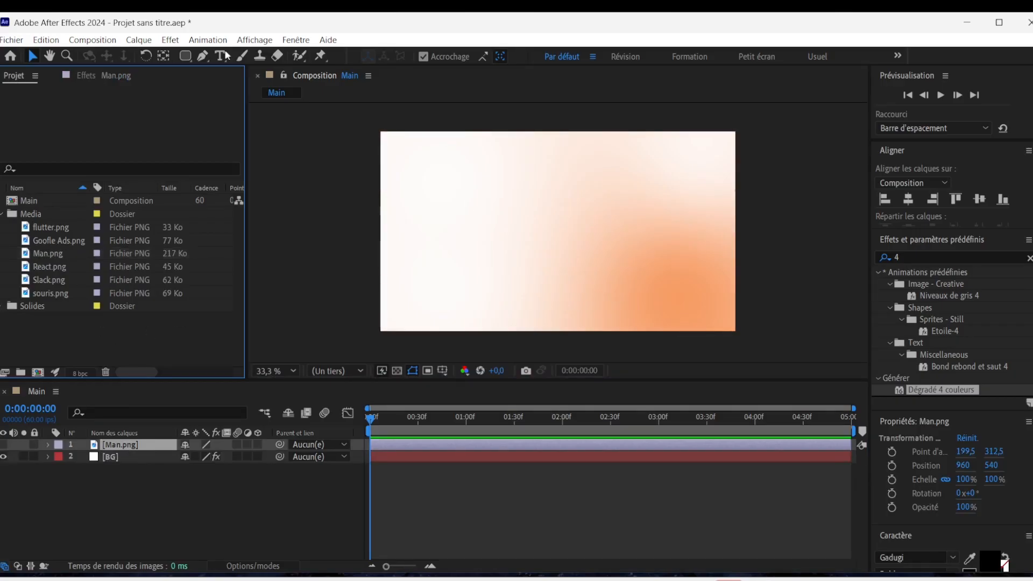
# Draw a white rounded rectangle as a new shape layer and centre it horizontally and vertically in the composition.
pyautogui.click(187, 57)
pyautogui.click(500, 211)
pyautogui.moveTo(488, 205)
pyautogui.mouseDown()
pyautogui.moveTo(599, 249)
pyautogui.moveTo(613, 272)
pyautogui.mouseUp()
pyautogui.click(32, 56)
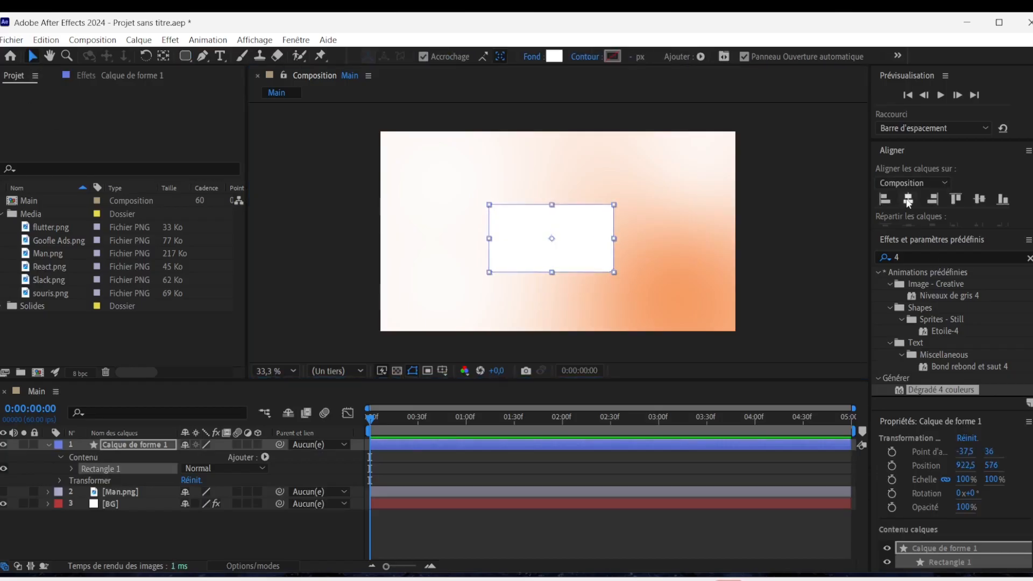
pyautogui.click(908, 199)
pyautogui.click(979, 199)
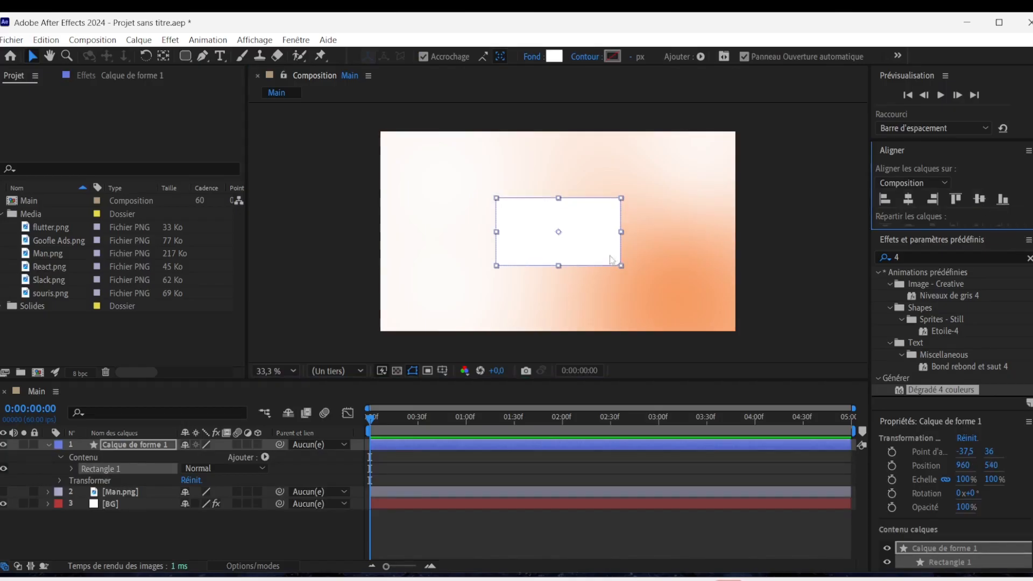
# Search the effects for "ombre" and apply Ombre portée to the rounded rectangle layer.
pyautogui.click(931, 258)
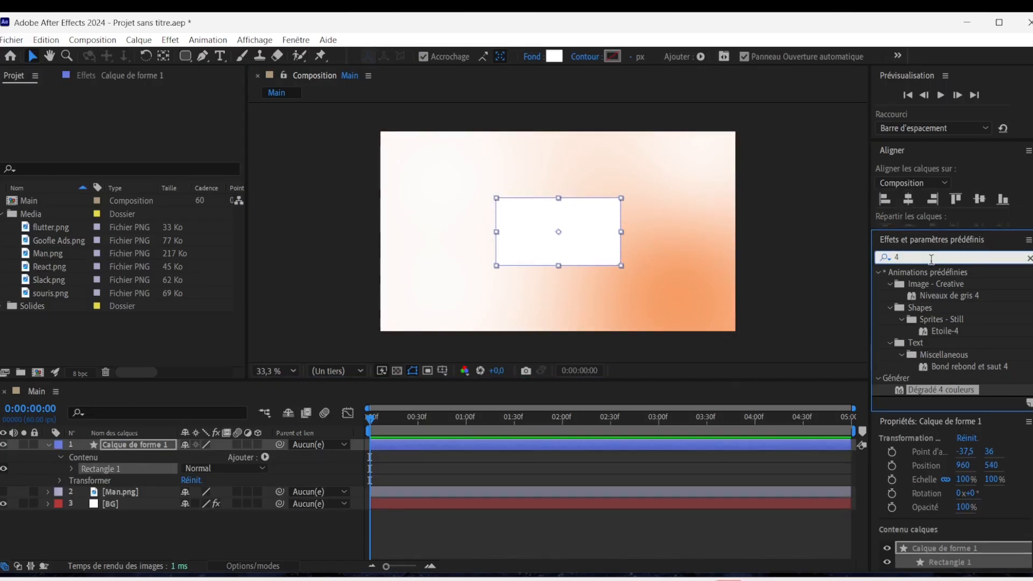
pyautogui.press('BackSpace')
pyautogui.write('ombre')
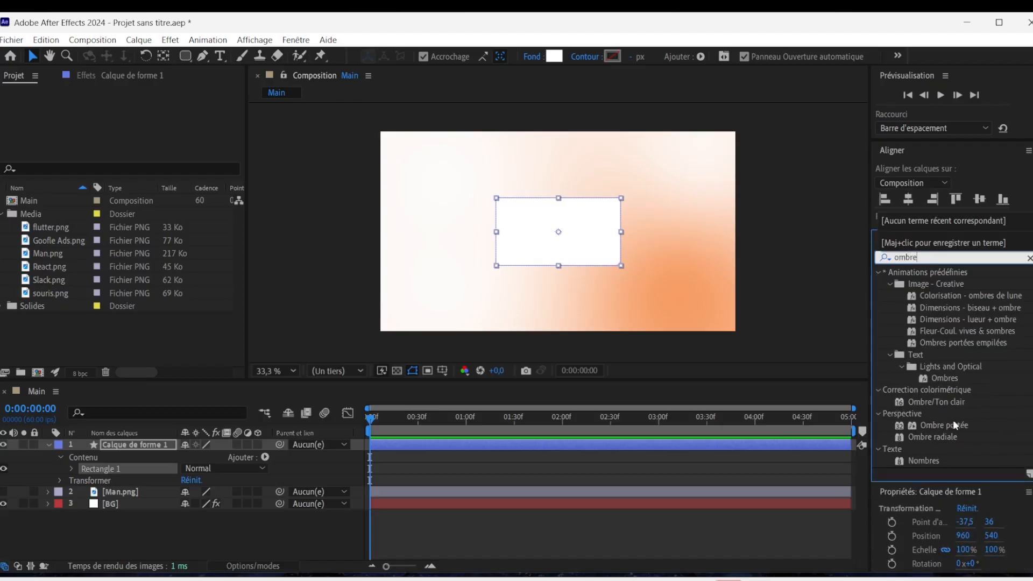
pyautogui.doubleClick(953, 425)
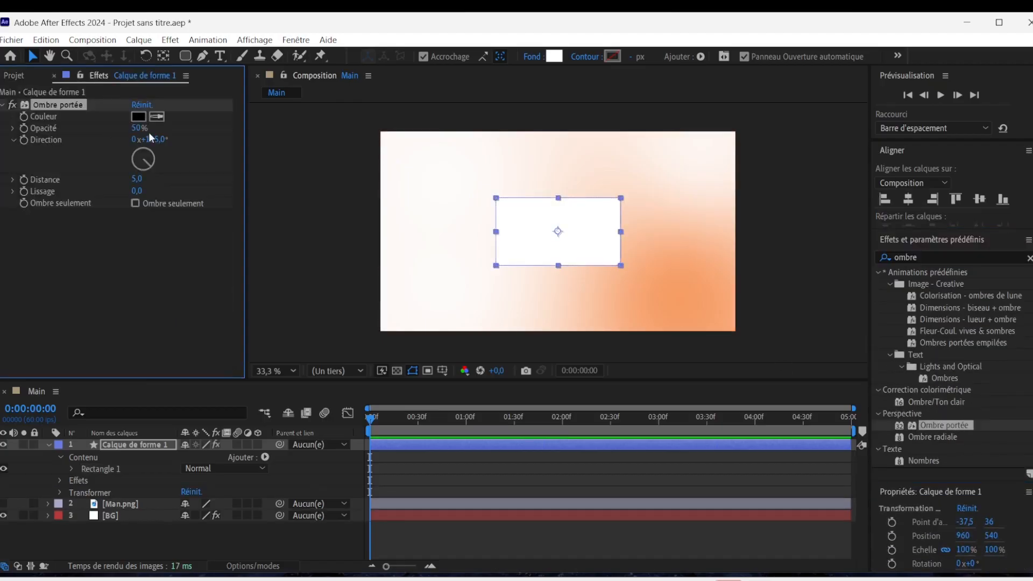
# Set the opacity of the rectangle's drop shadow to 30 %.
pyautogui.click(138, 128)
pyautogui.write('30')
pyautogui.press('Return')
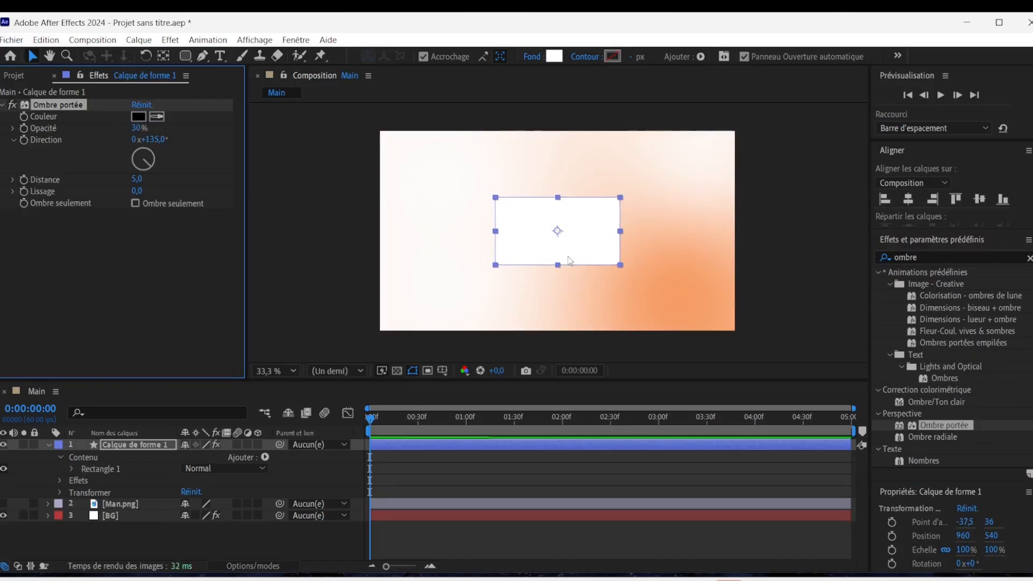
pyautogui.press('/')
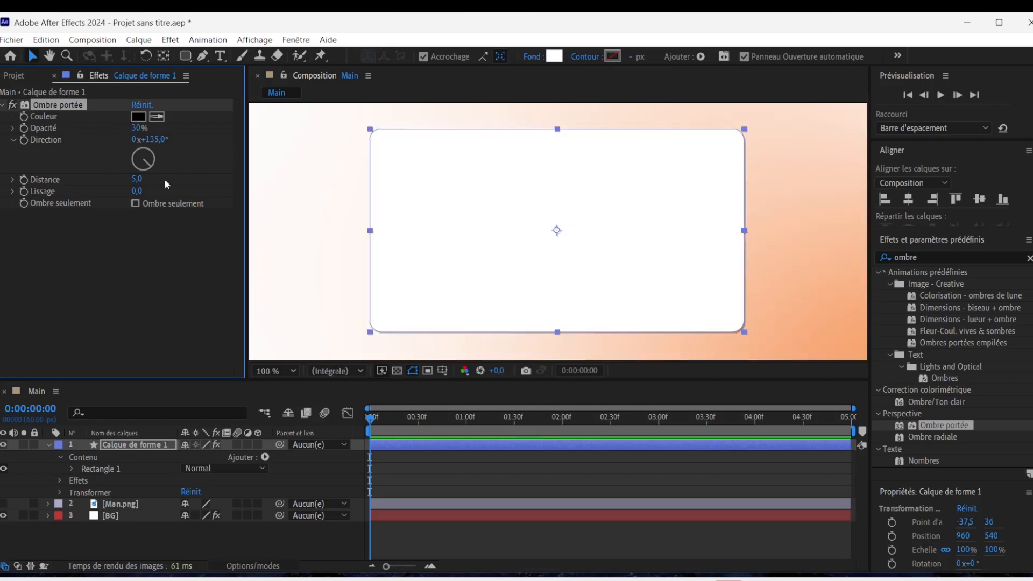
# Set the rectangle's drop shadow direction to 90° and its distance to 15.
pyautogui.click(152, 139)
pyautogui.write('90')
pyautogui.press('Return')
pyautogui.click(137, 179)
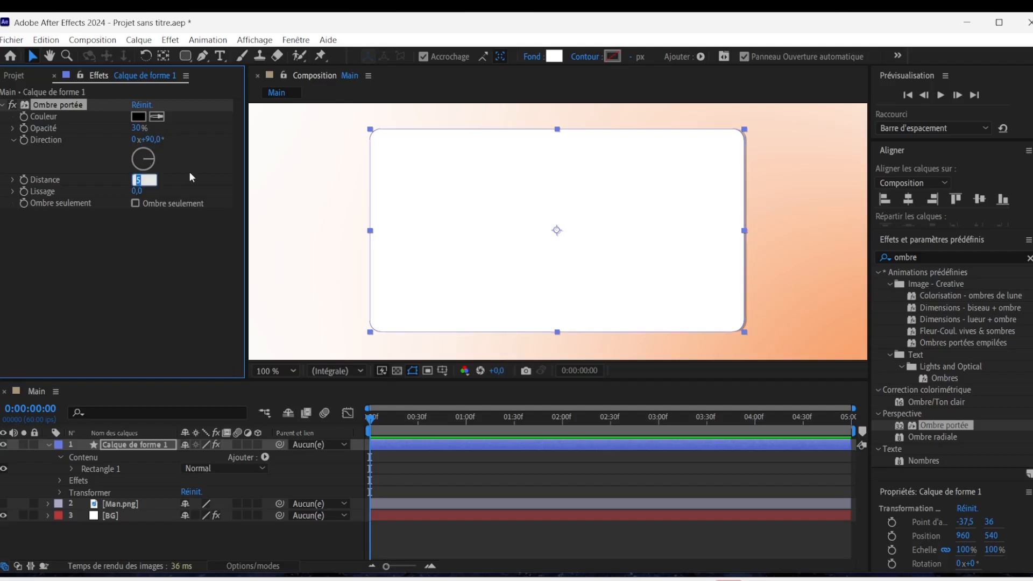
pyautogui.write('15')
pyautogui.press('Return')
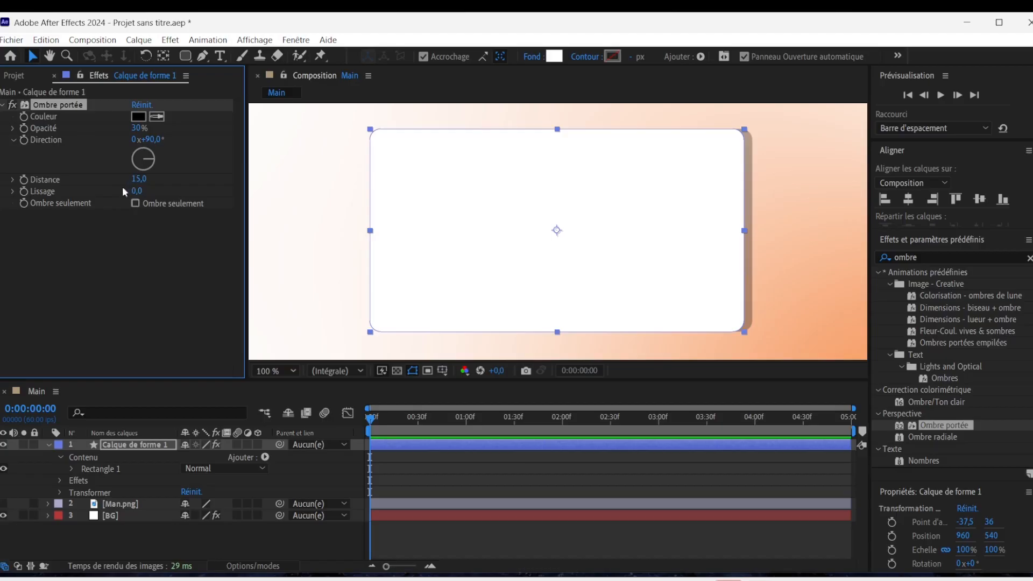
# Set the softness (Lissage) of the rectangle's drop shadow to 100.
pyautogui.click(138, 191)
pyautogui.write('100')
pyautogui.press('Return')
pyautogui.scroll(-2, 530, 231)
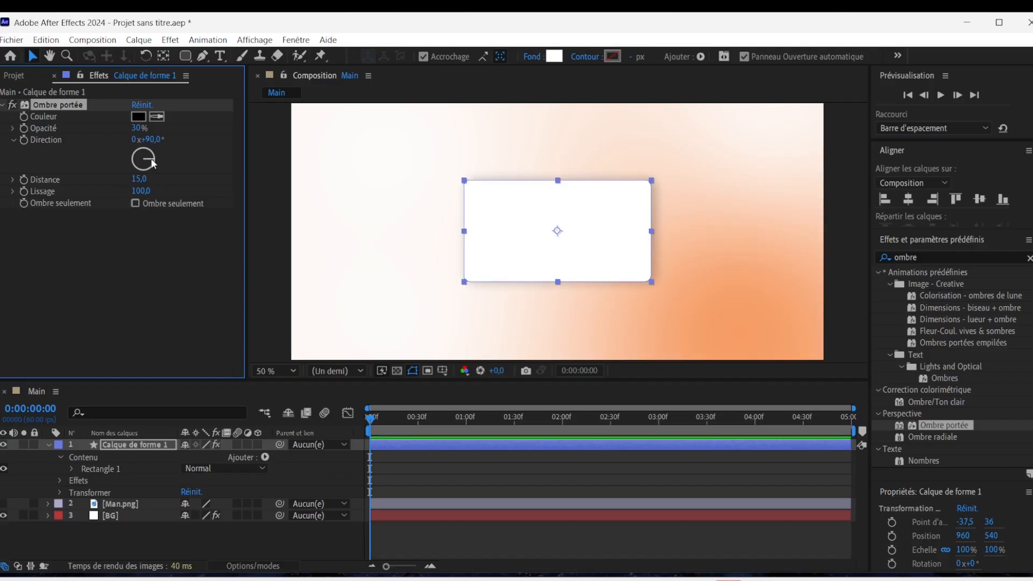
pyautogui.click(815, 280)
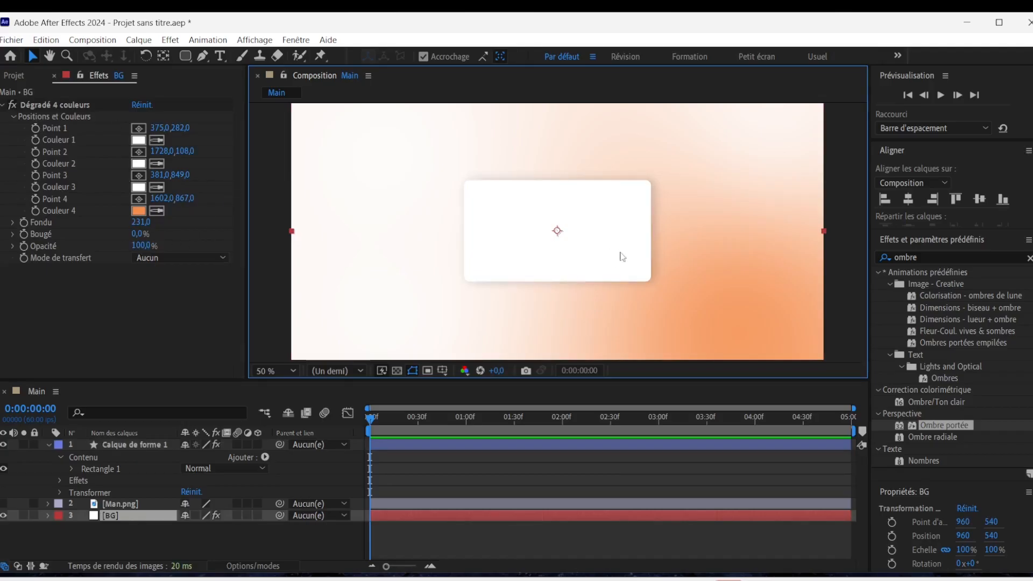
# Make the Man.png layer visible again and place it above the rounded rectangle layer.
pyautogui.click(14, 75)
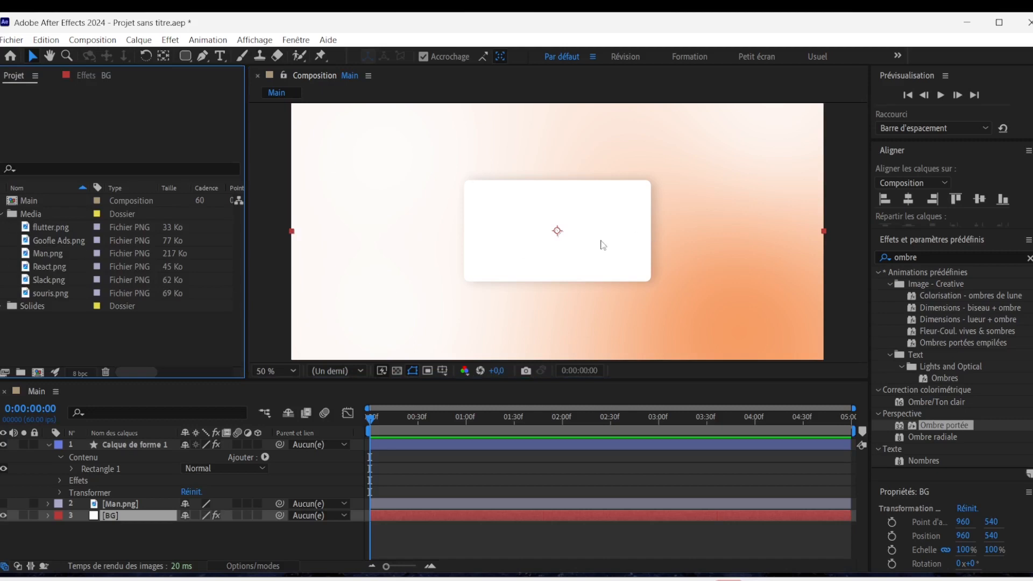
pyautogui.press(',')
pyautogui.click(285, 370)
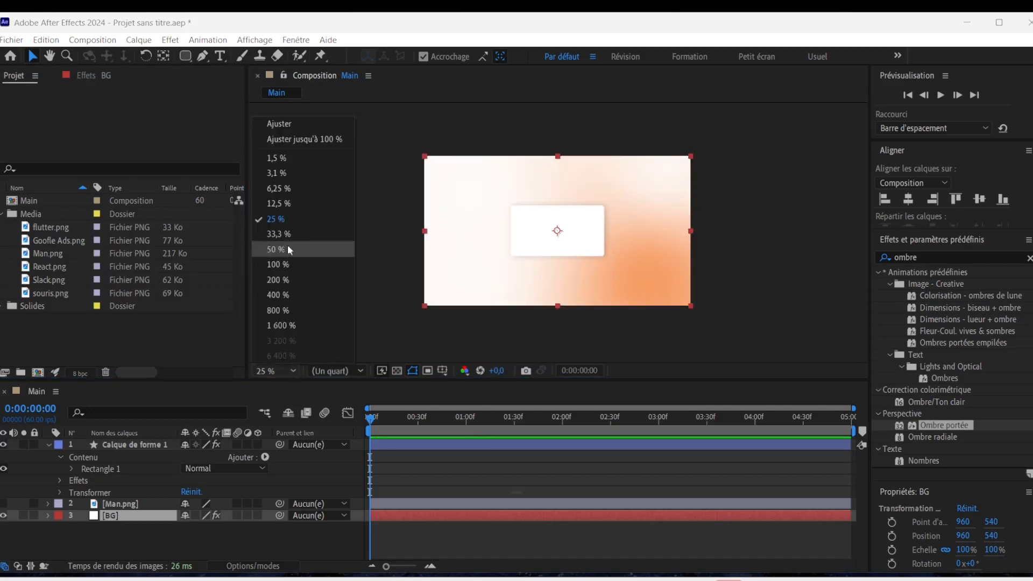
pyautogui.click(287, 233)
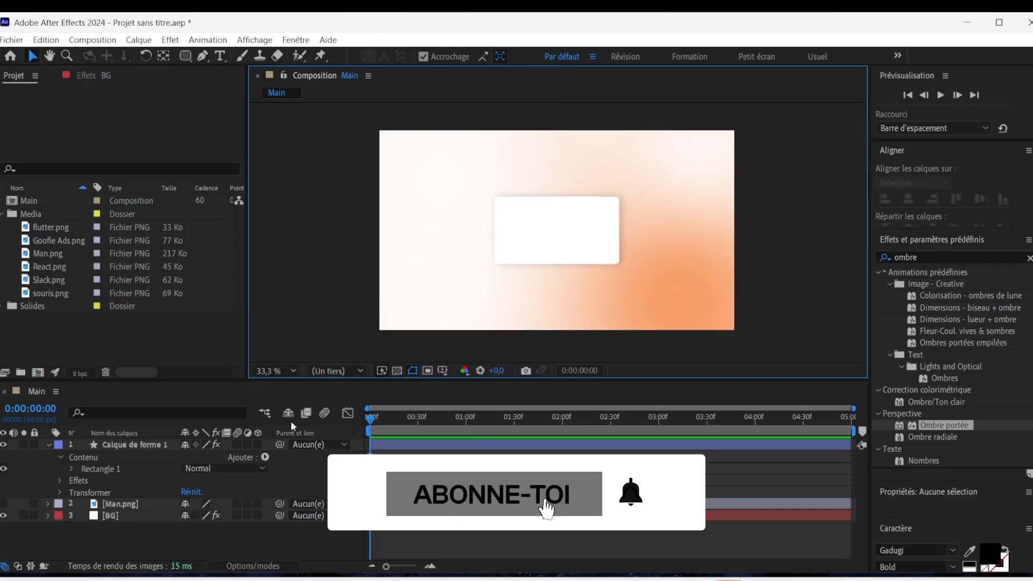
pyautogui.click(3, 504)
pyautogui.moveTo(130, 505); pyautogui.dragTo(117, 446)
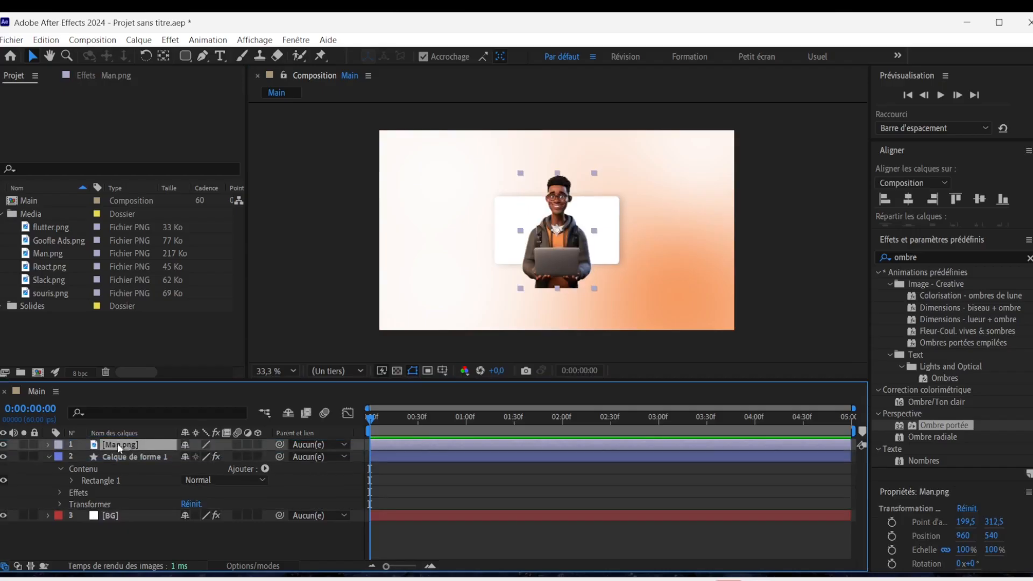
# Scale the Man.png layer to 30 % and move it to position 775, 540 in the left part of the card.
pyautogui.press('s')
pyautogui.click(223, 456)
pyautogui.write('30')
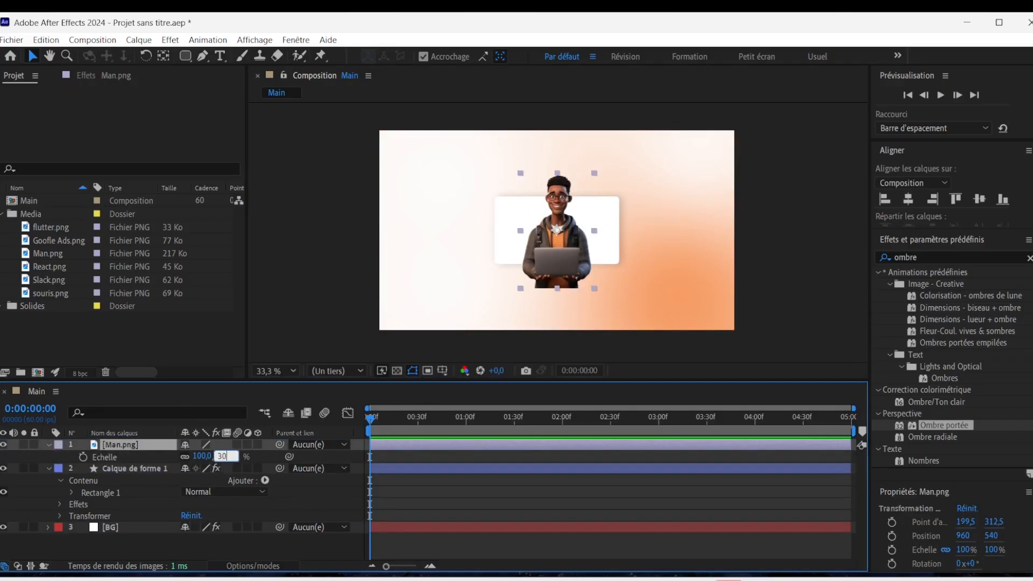
pyautogui.press('Return')
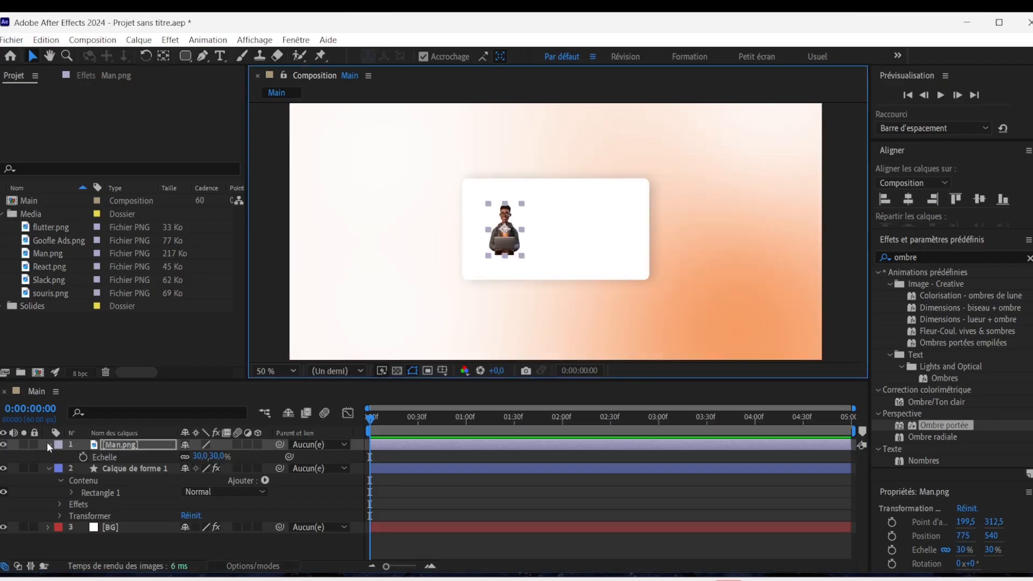
pyautogui.click(47, 444)
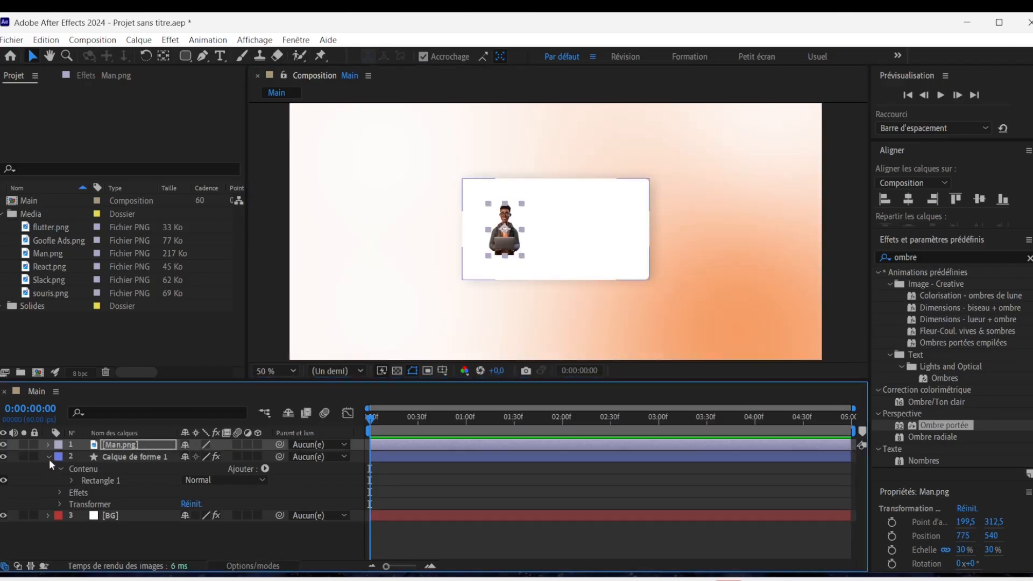
pyautogui.click(49, 457)
pyautogui.click(157, 543)
# Draw a circle with the Ellipse tool around the character as a new shape layer.
pyautogui.scroll(2, 518, 170)
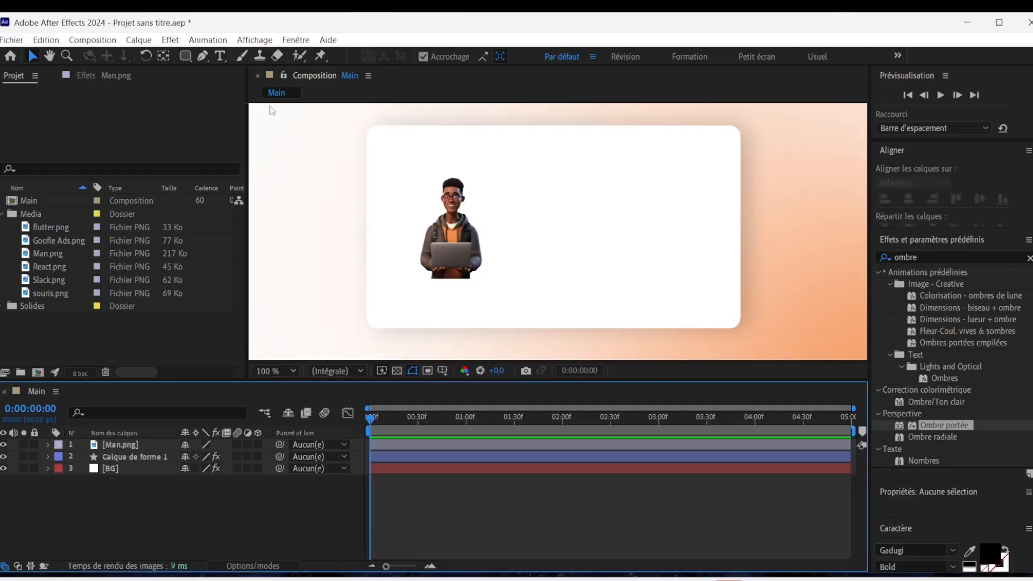
pyautogui.click(184, 56)
pyautogui.moveTo(184, 56); pyautogui.dragTo(222, 87)
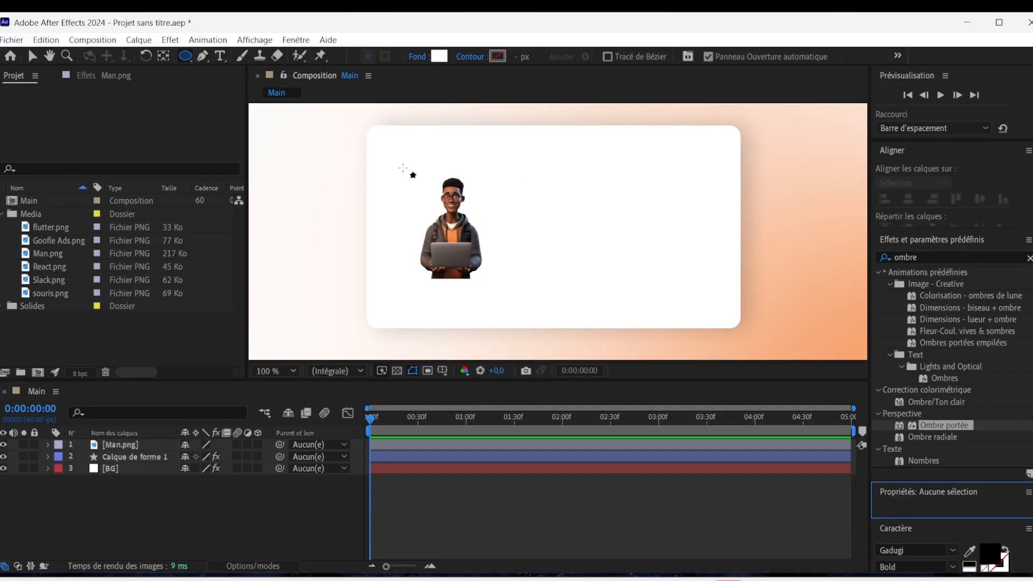
pyautogui.moveTo(405, 173); pyautogui.dragTo(515, 291)
pyautogui.press('v')
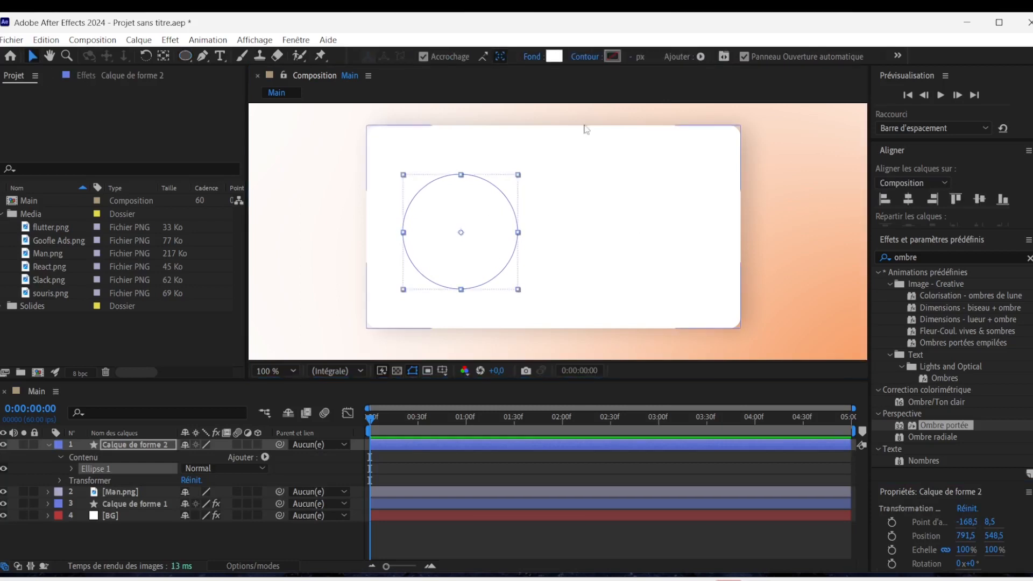
# Give the circle a linear gradient fill and move the gradient's end point beyond the circle's lower-left side.
pyautogui.click(532, 56)
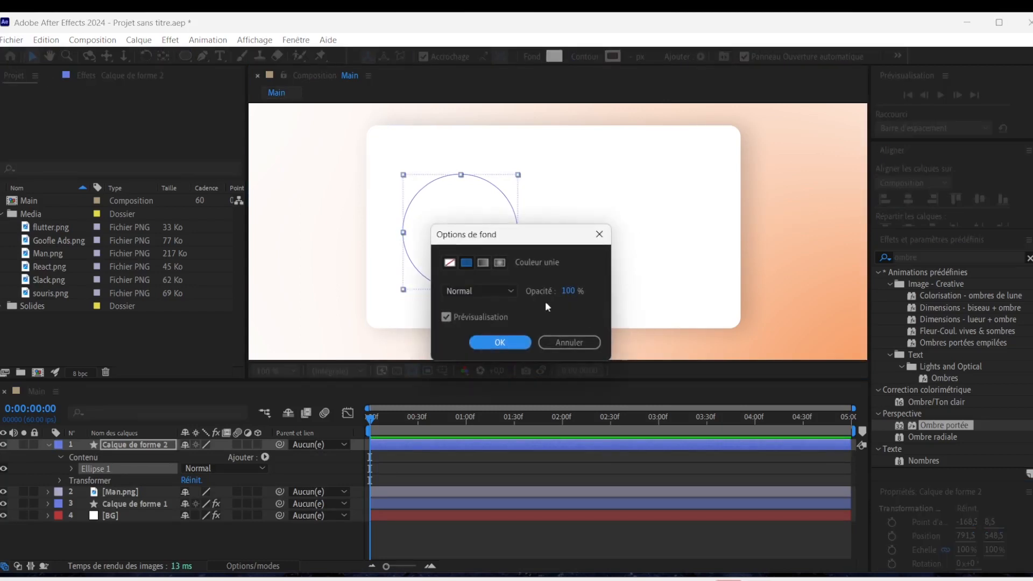
pyautogui.click(483, 262)
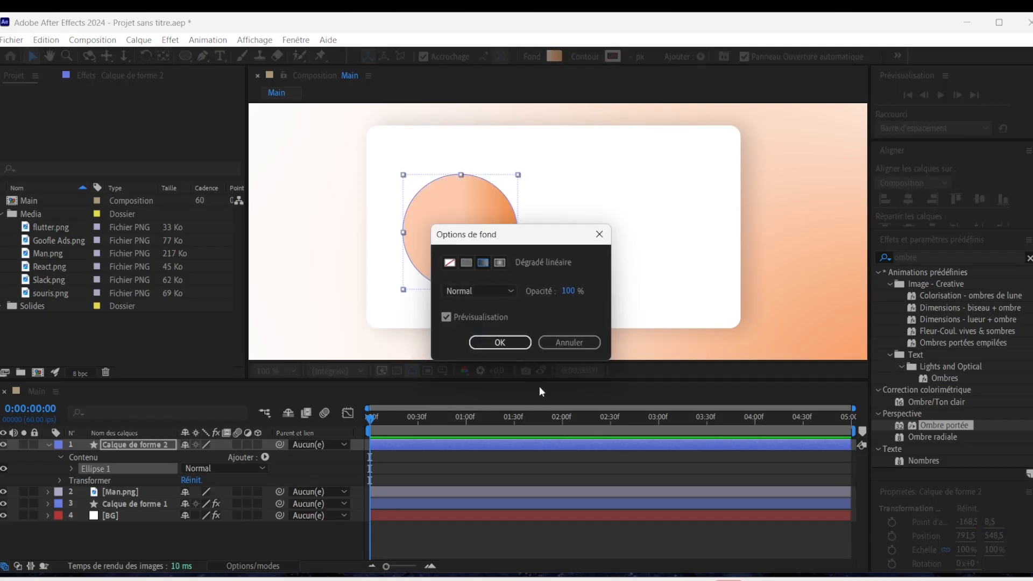
pyautogui.click(504, 343)
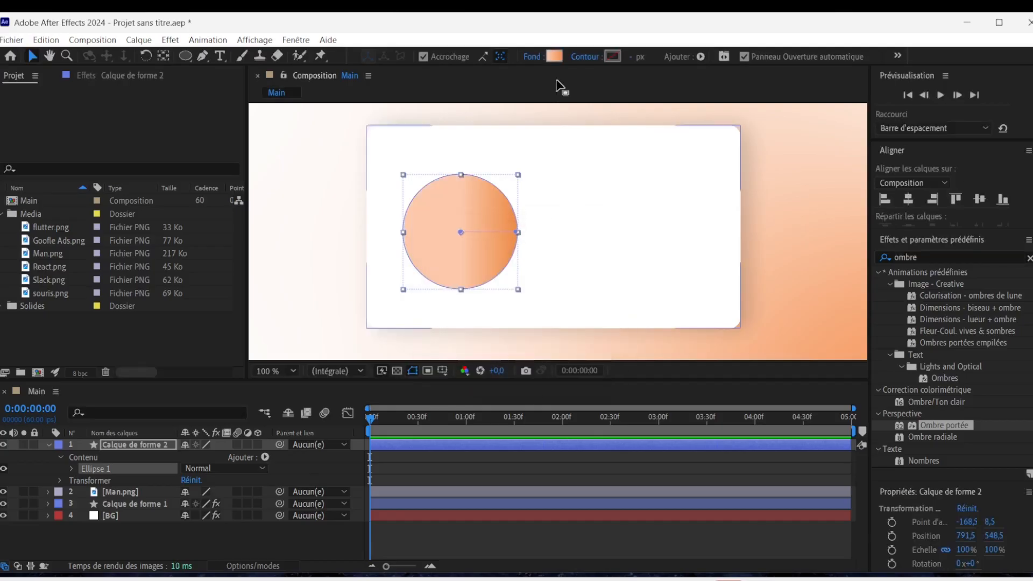
pyautogui.click(532, 56)
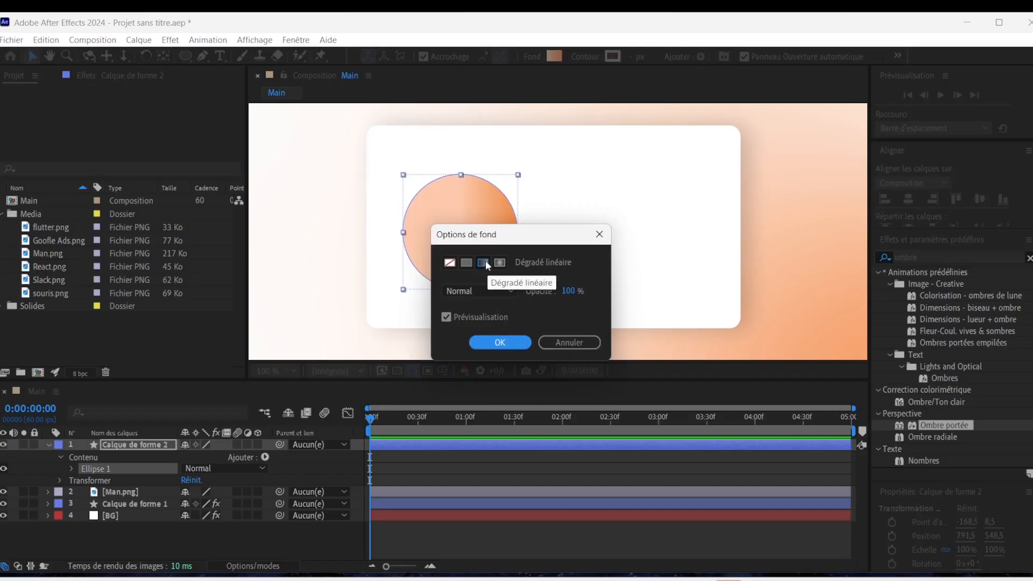
pyautogui.press('Return')
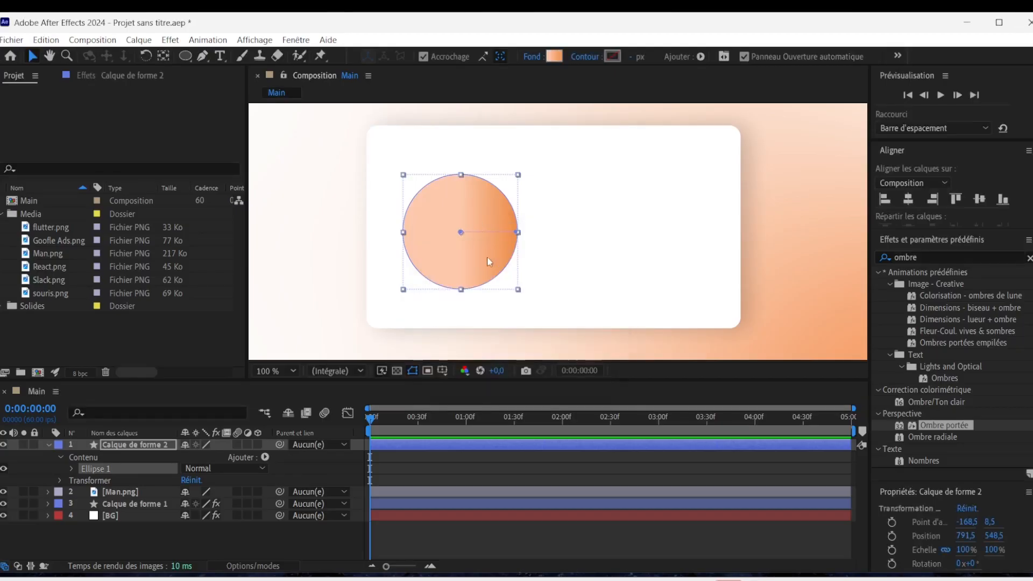
pyautogui.moveTo(516, 236); pyautogui.dragTo(351, 266)
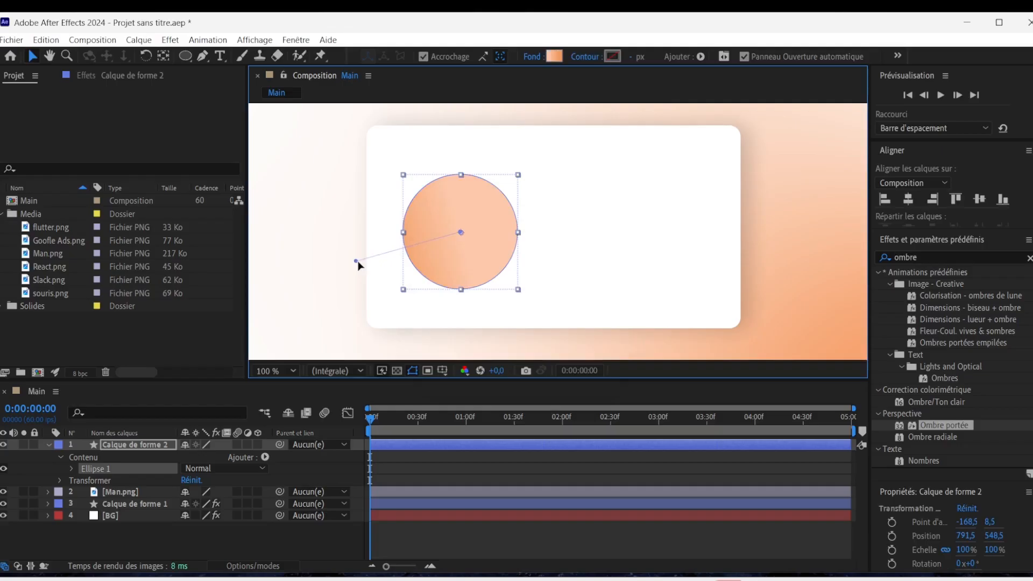
# Change the circle's fill to a radial gradient with its start point at -1, -23 and end point at -111, 23.
pyautogui.click(532, 56)
pyautogui.click(499, 262)
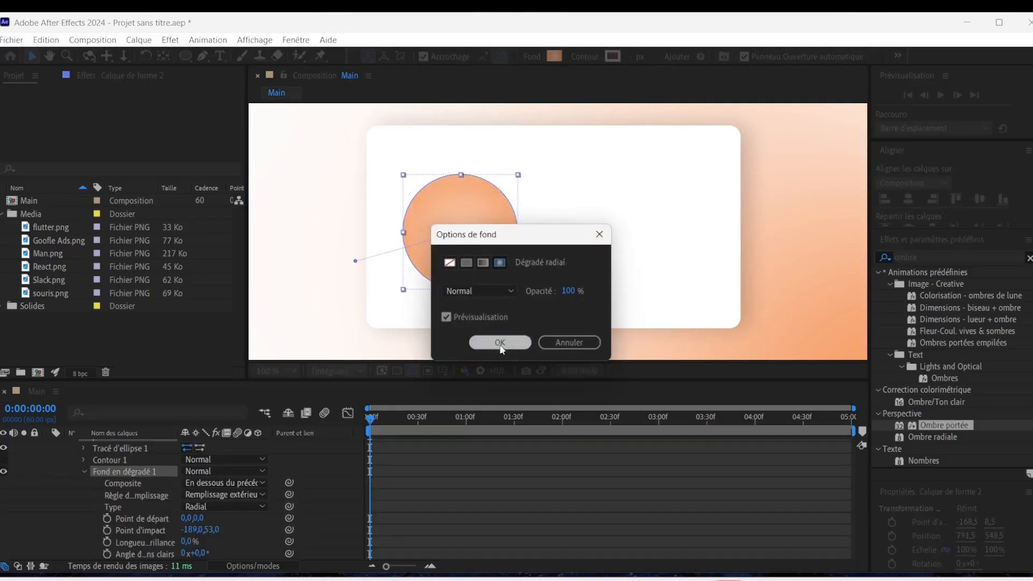
pyautogui.click(482, 342)
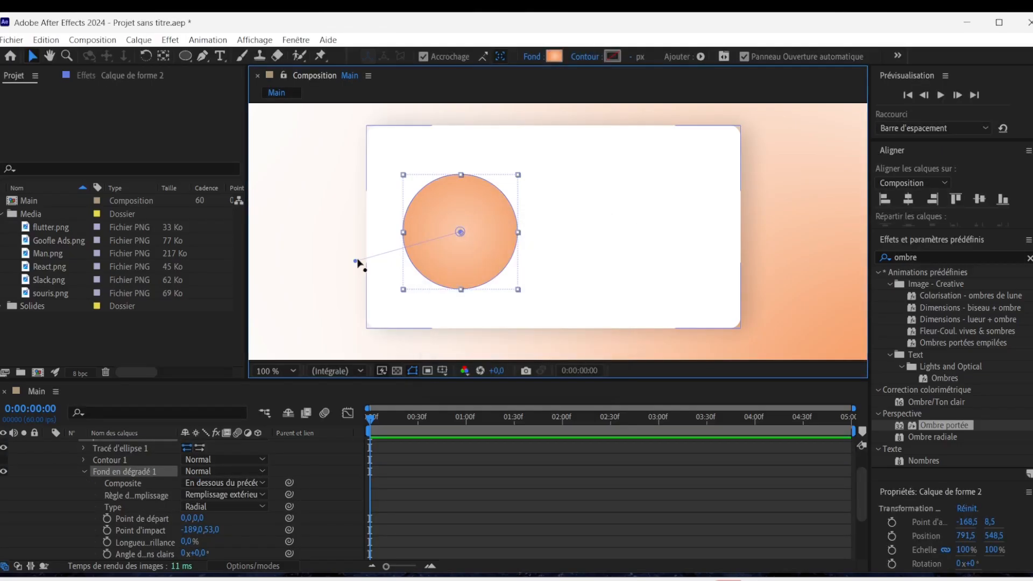
pyautogui.moveTo(357, 265); pyautogui.dragTo(402, 248)
pyautogui.scroll(-1, 493, 244)
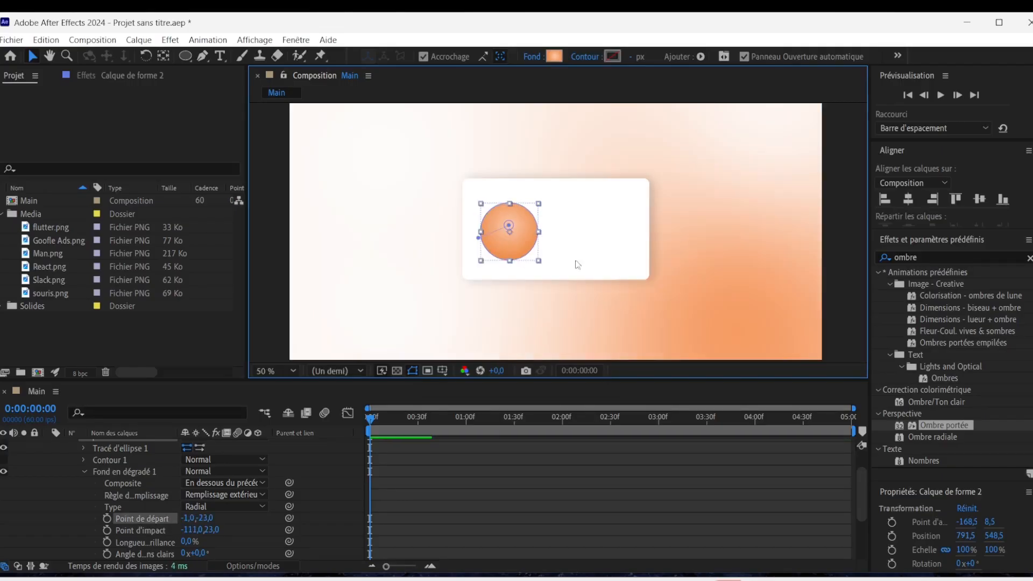
pyautogui.scroll(2, 194, 492)
pyautogui.press('u')
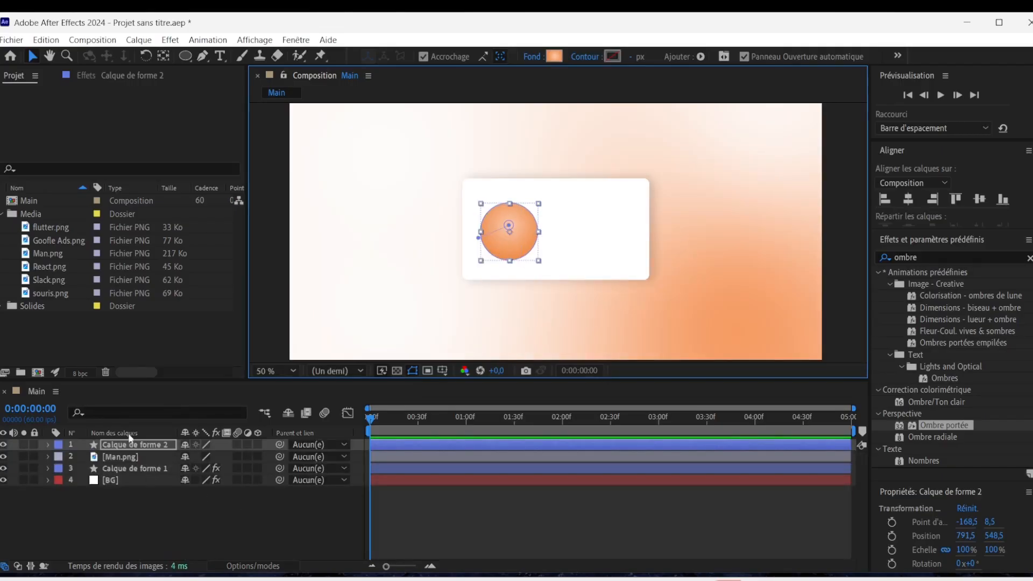
# Rename the circle's layer as recimg and place the Man.png layer above it.
pyautogui.click(153, 444)
pyautogui.press('Return')
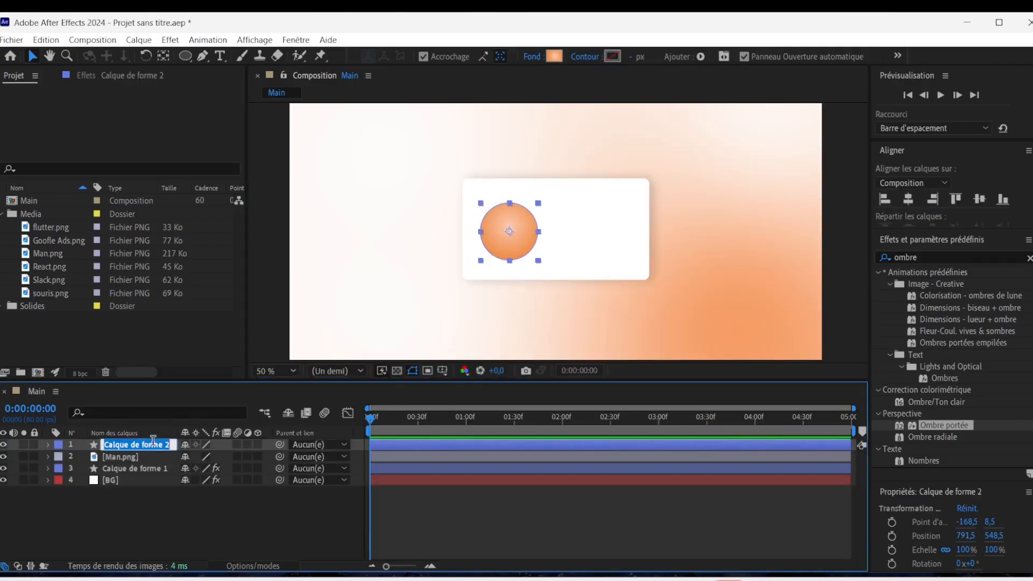
pyautogui.write('recImg')
pyautogui.press('Return')
pyautogui.moveTo(136, 454)
pyautogui.mouseDown()
pyautogui.moveTo(102, 458)
pyautogui.moveTo(121, 460)
pyautogui.moveTo(124, 445)
pyautogui.mouseUp()
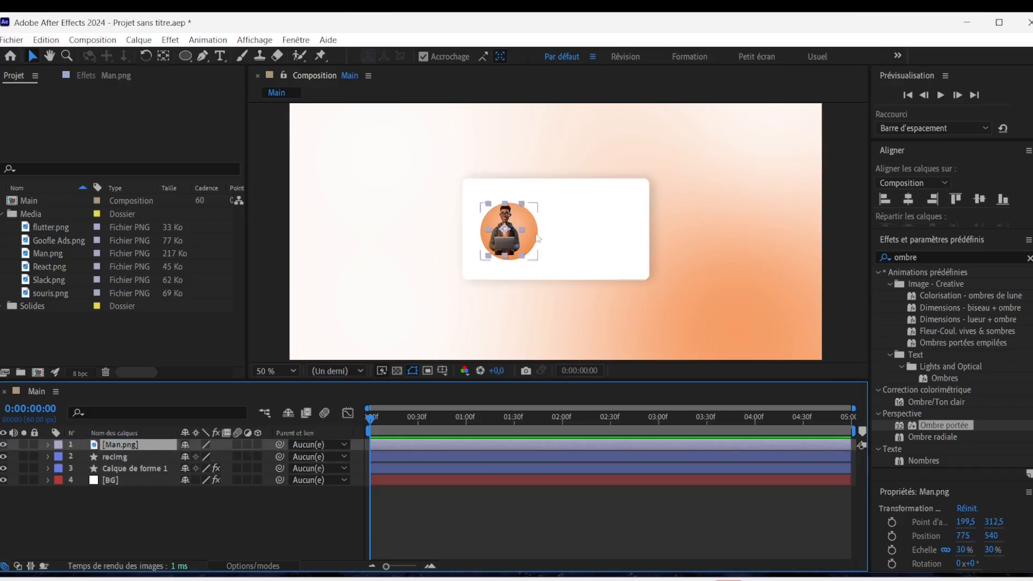
# Align the Man.png and recimg layers on their horizontal centres relative to the selection.
pyautogui.keyDown('ctrl'); pyautogui.click(124, 457); pyautogui.keyUp('ctrl')
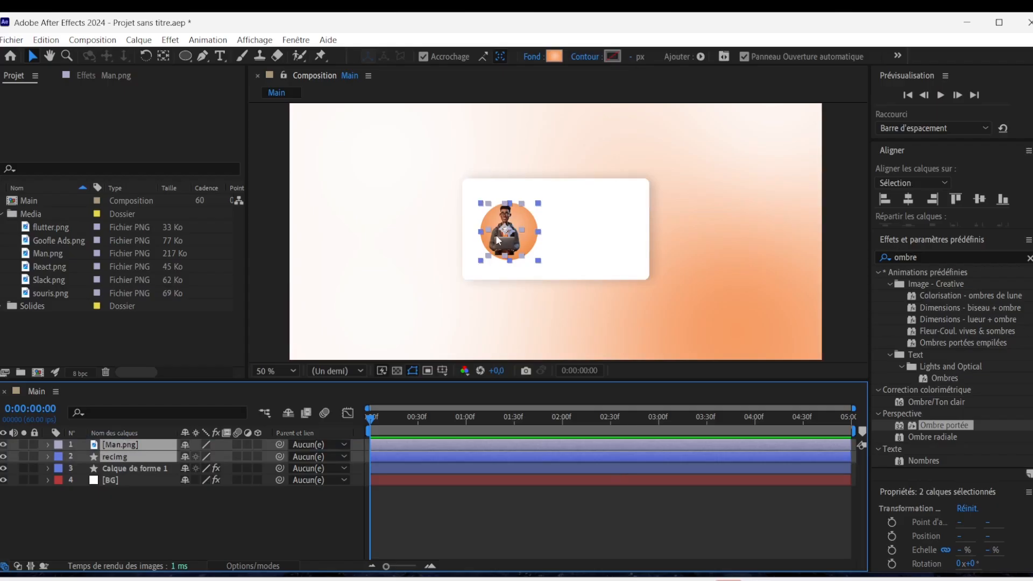
pyautogui.click(908, 199)
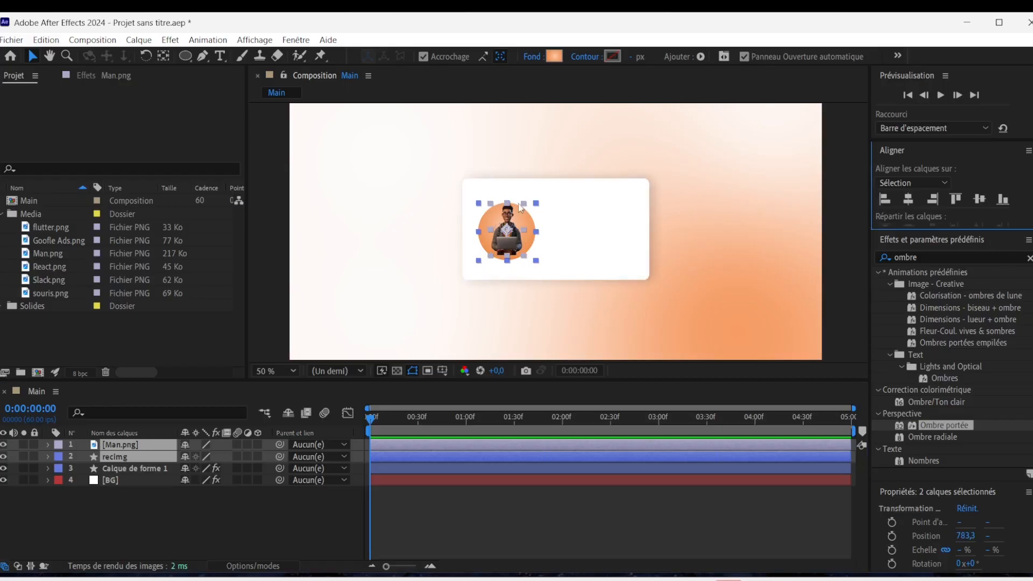
pyautogui.click(135, 509)
# Scale the Man.png layer to 33 % and nudge it to position 780.3, 548 so it fits the circle.
pyautogui.click(129, 445)
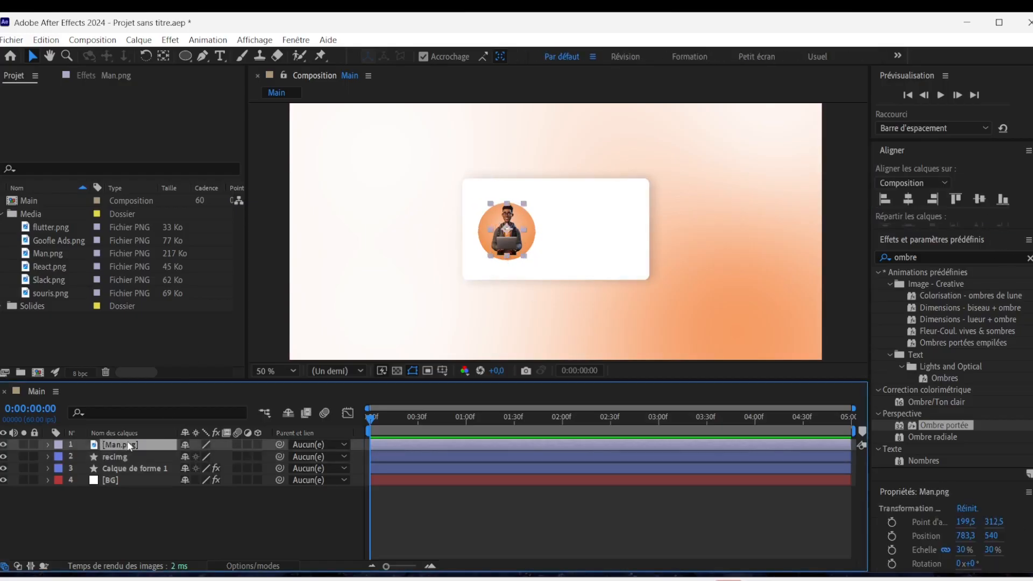
pyautogui.press('s')
pyautogui.moveTo(217, 456); pyautogui.dragTo(224, 457)
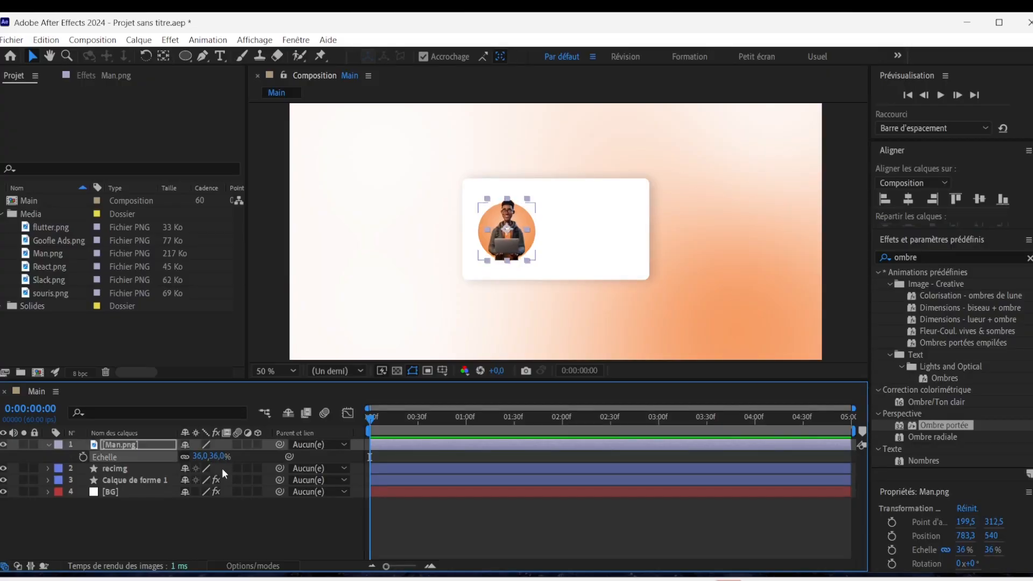
pyautogui.press('Down')
pyautogui.press('Down')
pyautogui.press('Down')
pyautogui.press('Down')
pyautogui.press('Down')
pyautogui.press('Down')
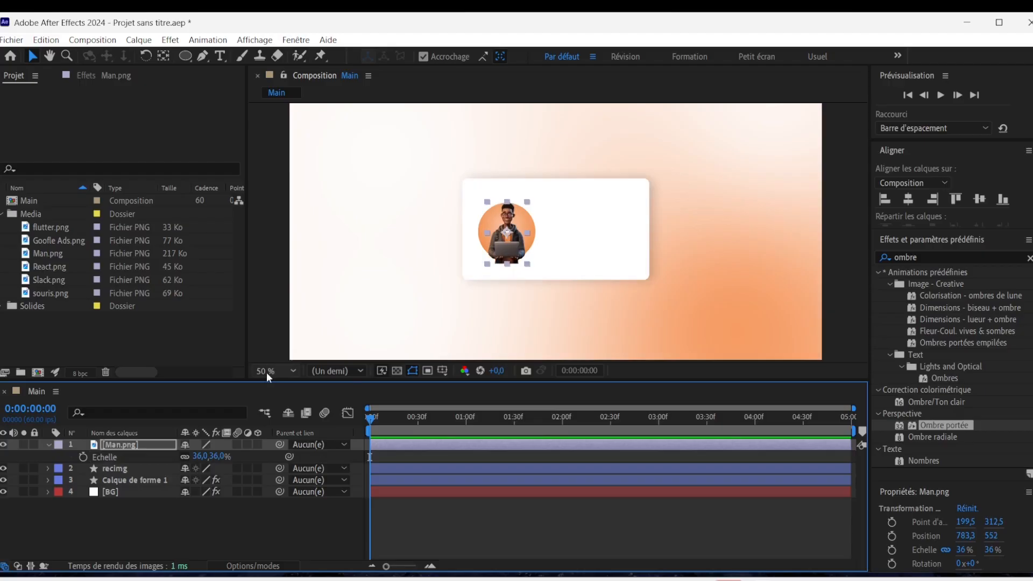
pyautogui.press('/')
pyautogui.press('Down')
pyautogui.press('Down')
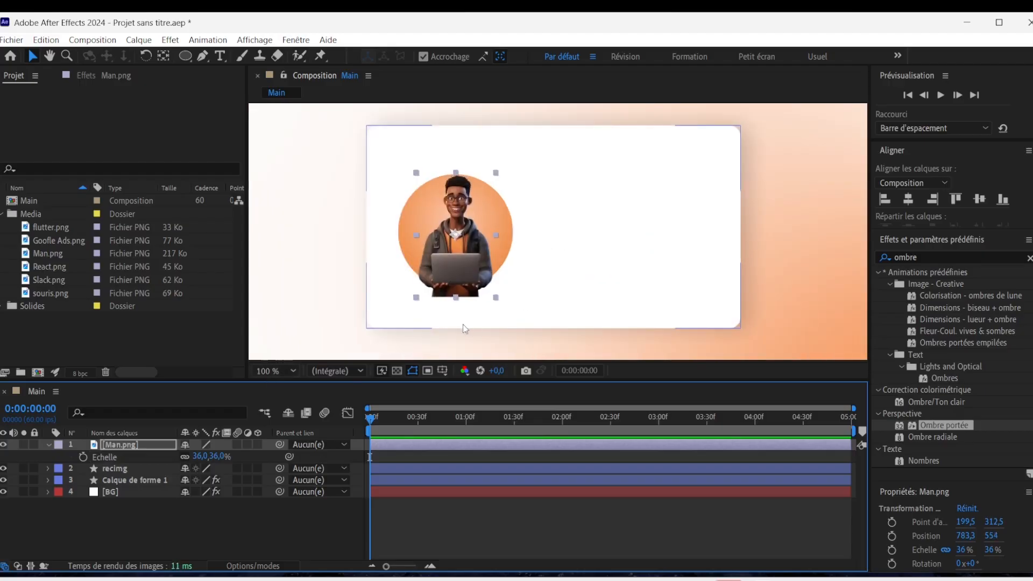
pyautogui.press('Left')
pyautogui.press('Left')
pyautogui.press('Left')
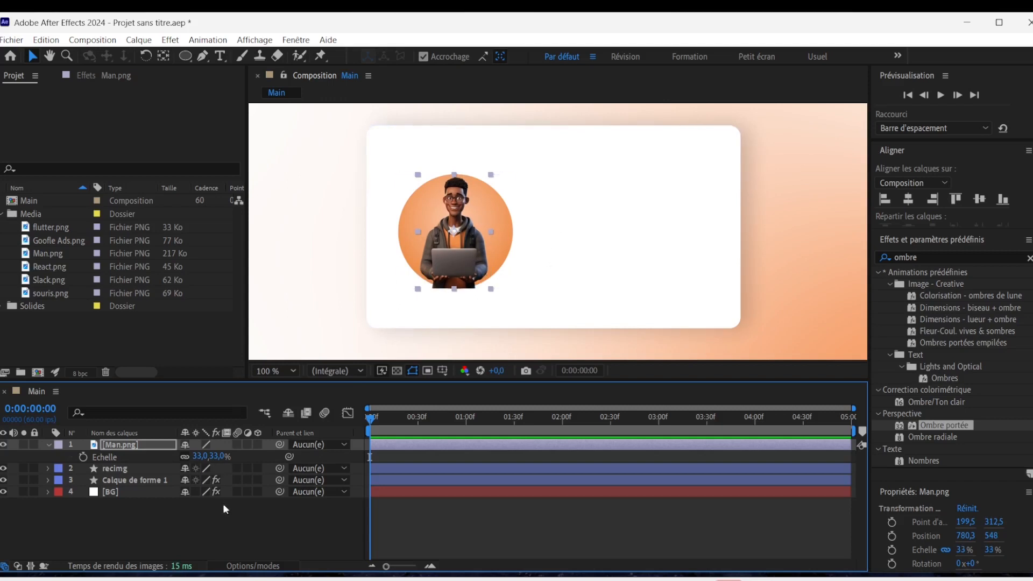
pyautogui.click(48, 445)
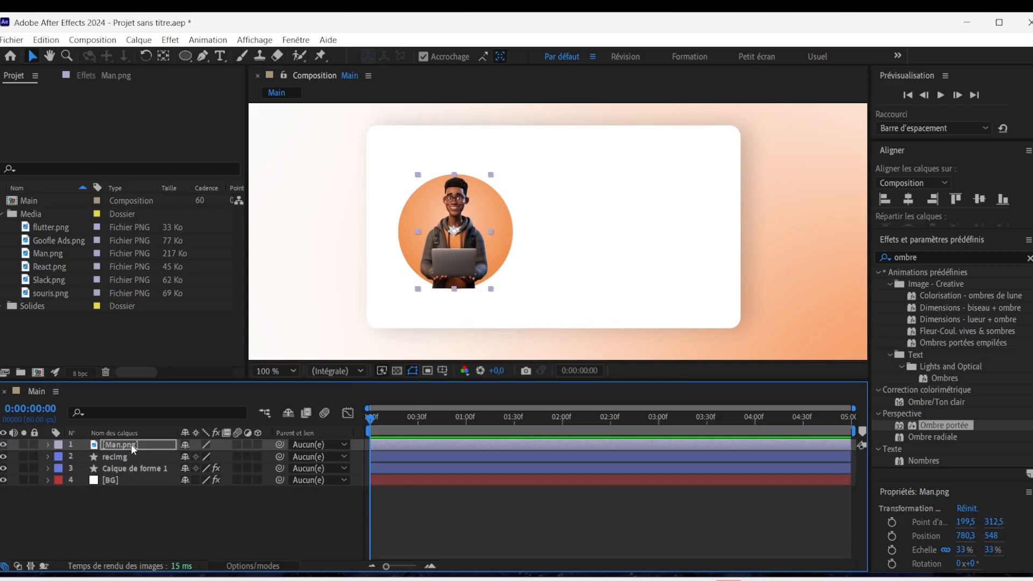
# Use the recimg layer as the track matte of Man.png and make the recimg circle visible again.
pyautogui.click(124, 459)
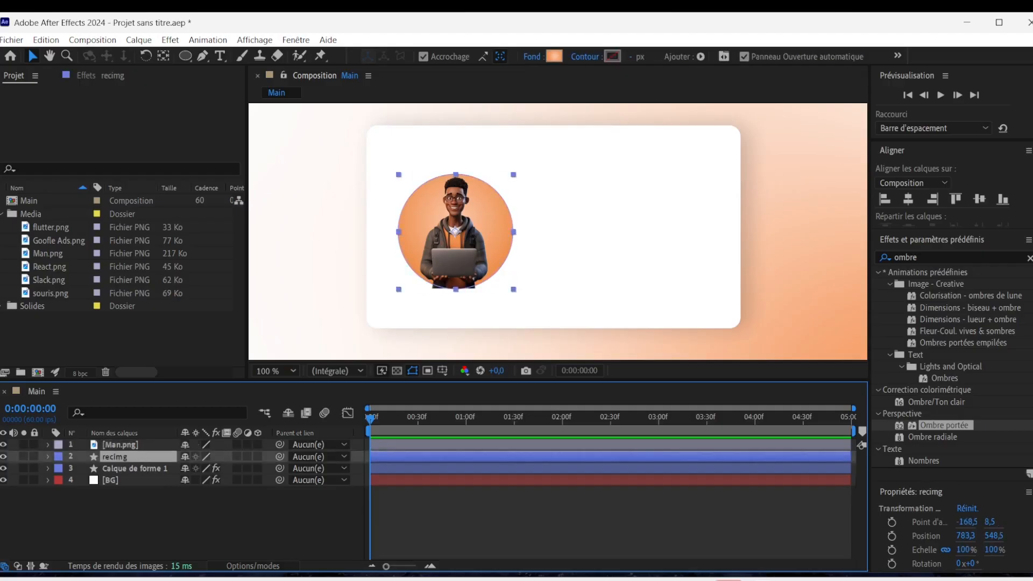
pyautogui.click(257, 565)
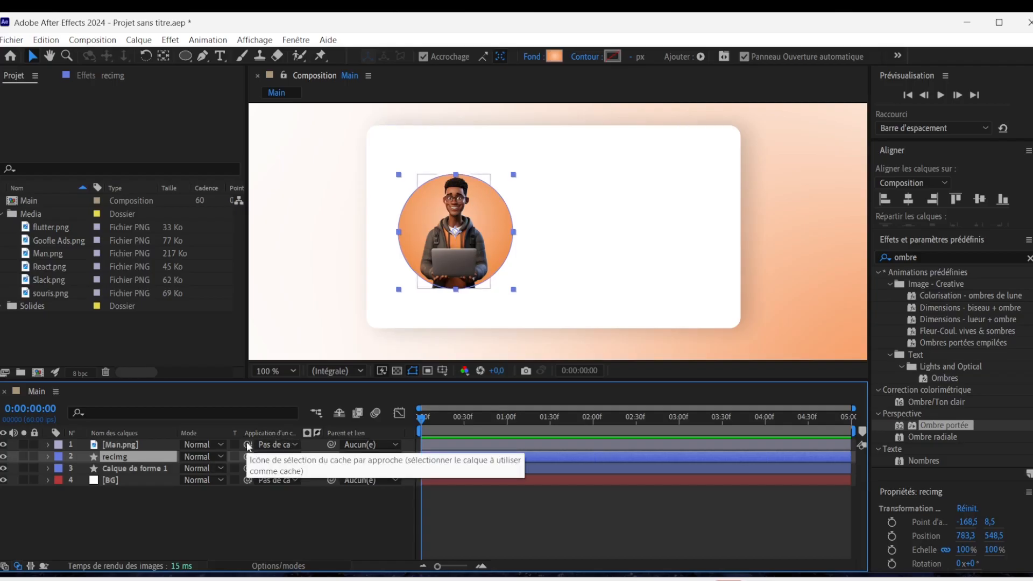
pyautogui.moveTo(248, 446); pyautogui.dragTo(128, 457)
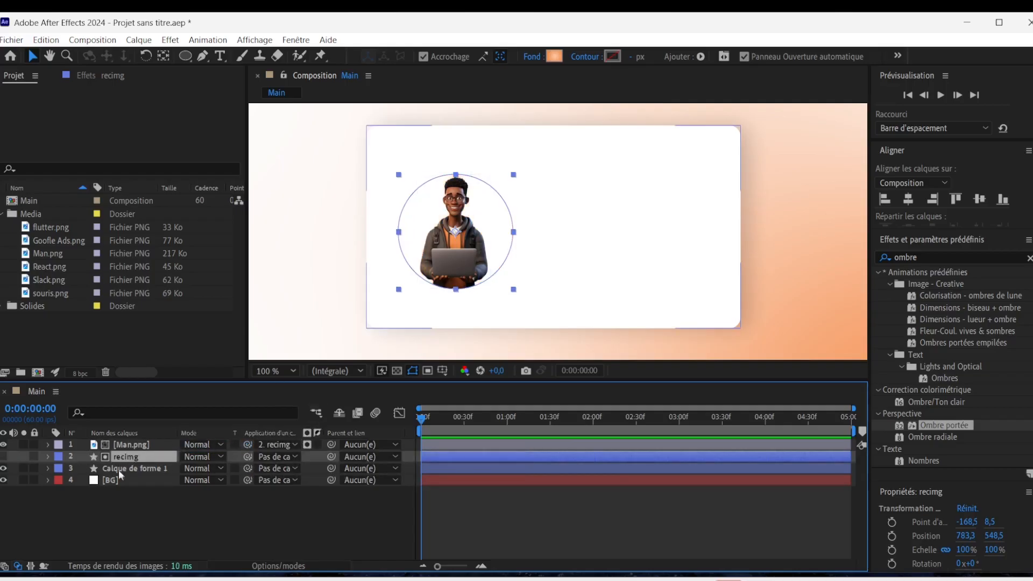
pyautogui.click(4, 457)
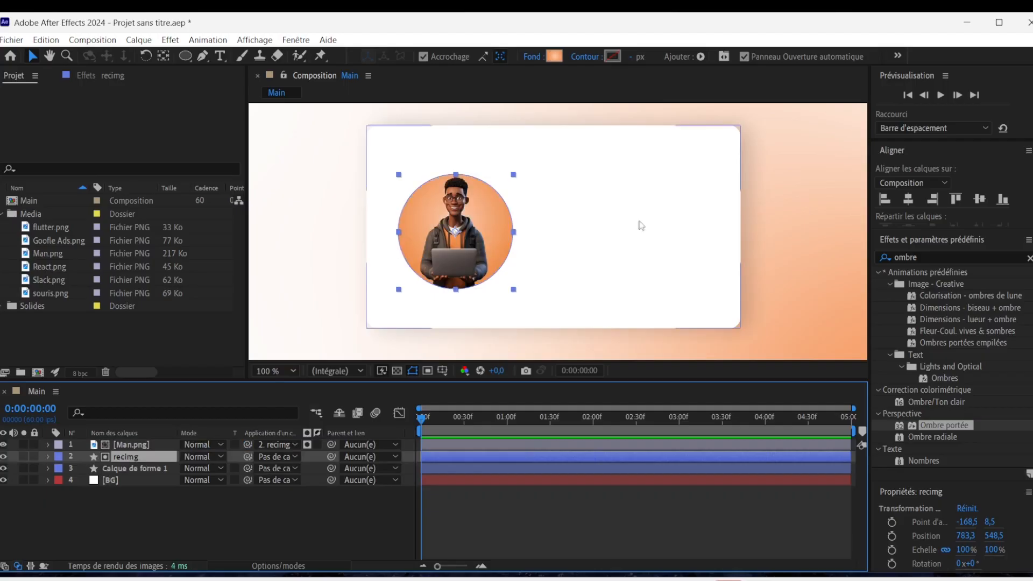
pyautogui.click(306, 501)
# Add the text "Web designer" on the white card beside the character.
pyautogui.click(275, 370)
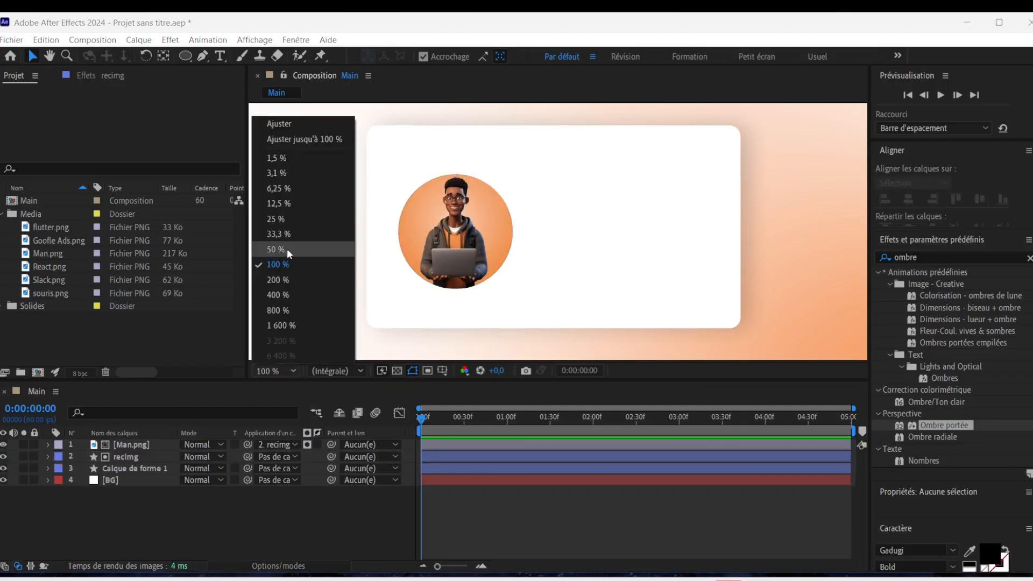
pyautogui.click(288, 249)
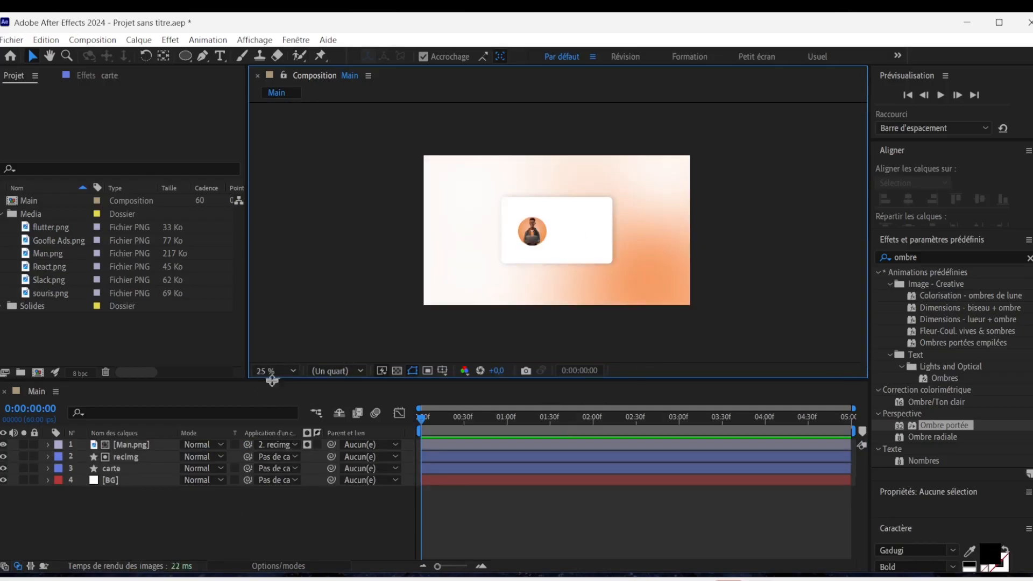
pyautogui.click(275, 370)
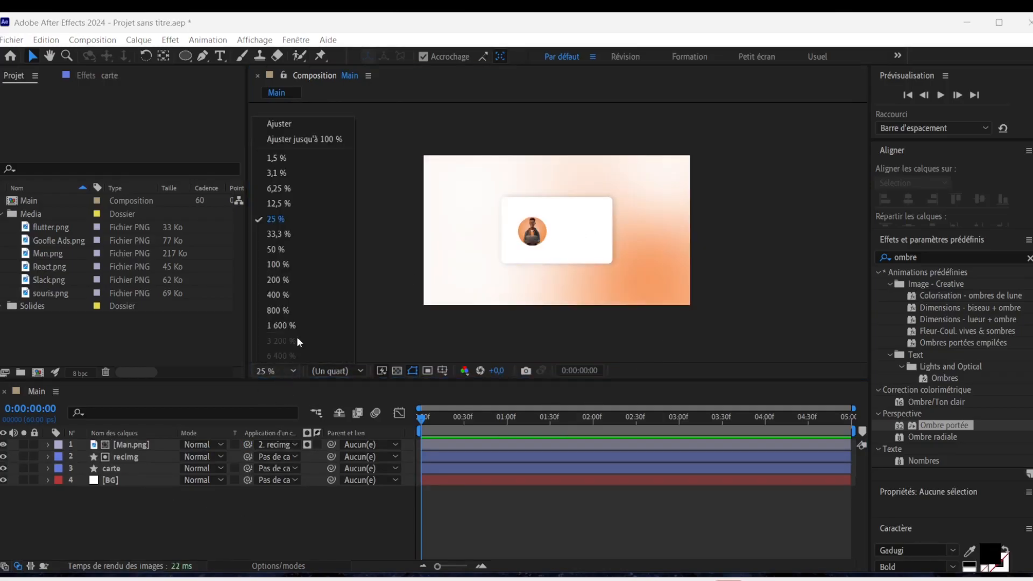
pyautogui.click(275, 234)
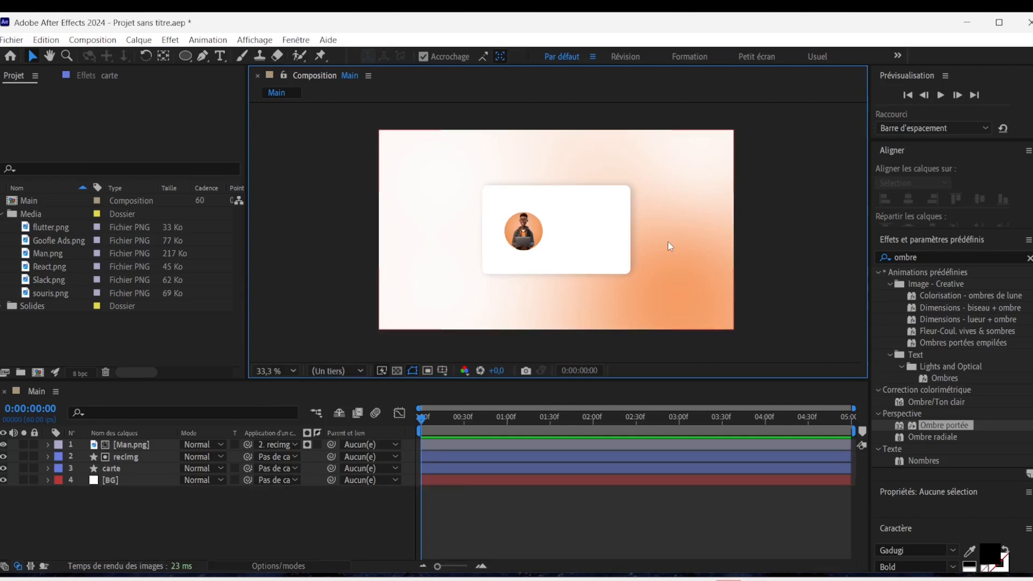
pyautogui.hotkey('ctrl', 't')
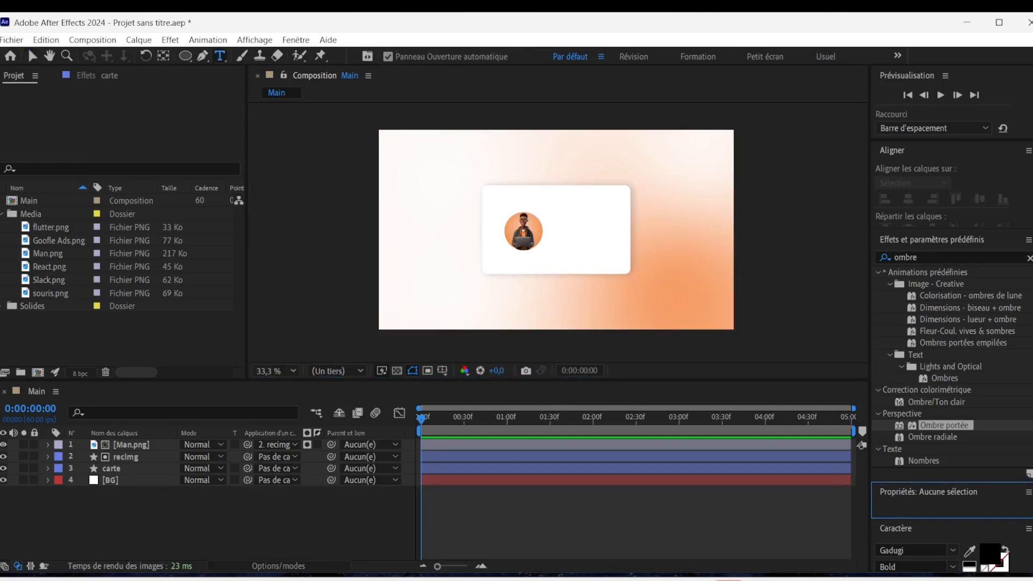
pyautogui.click(582, 226)
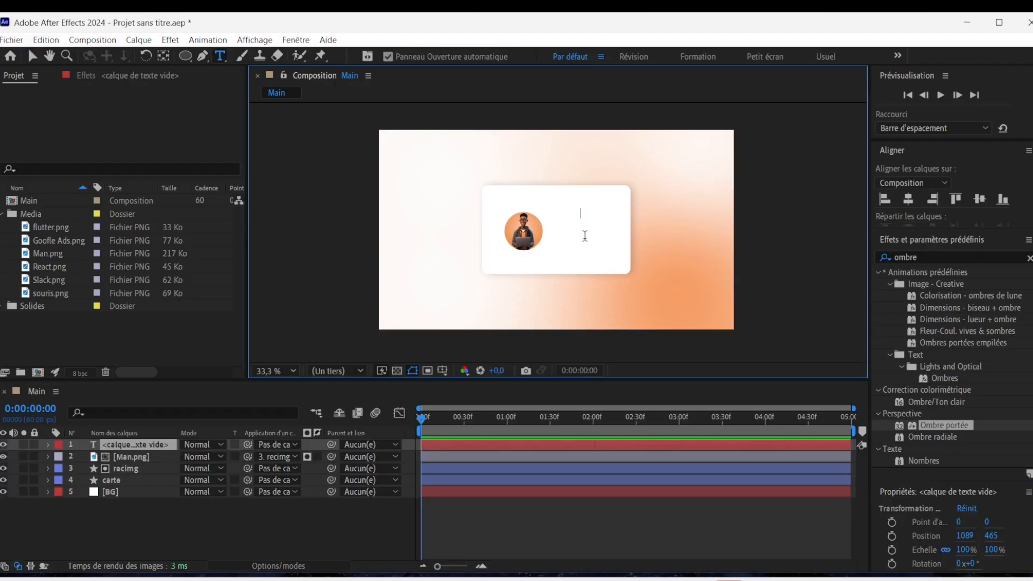
pyautogui.write('Web ')
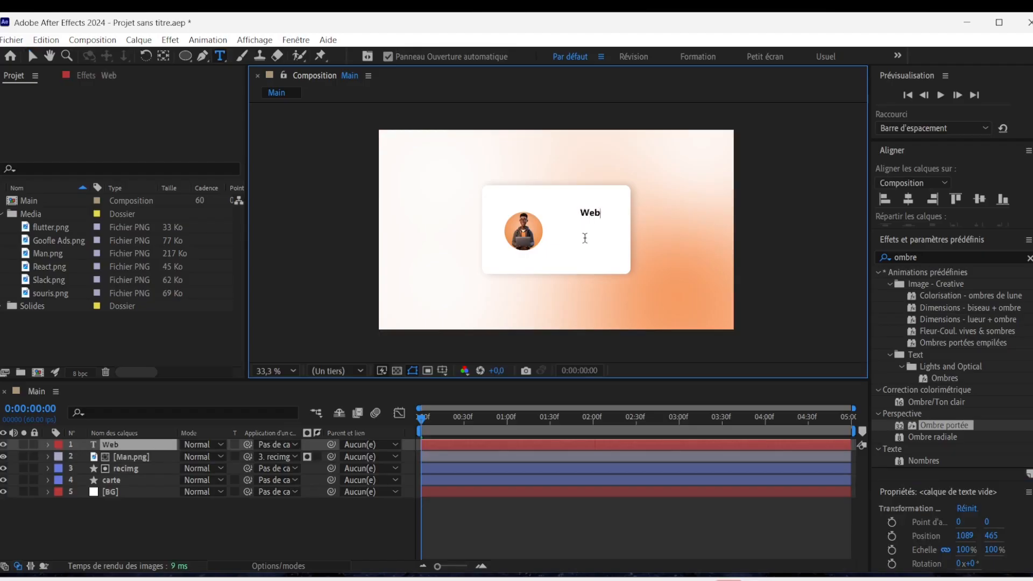
pyautogui.write('designer')
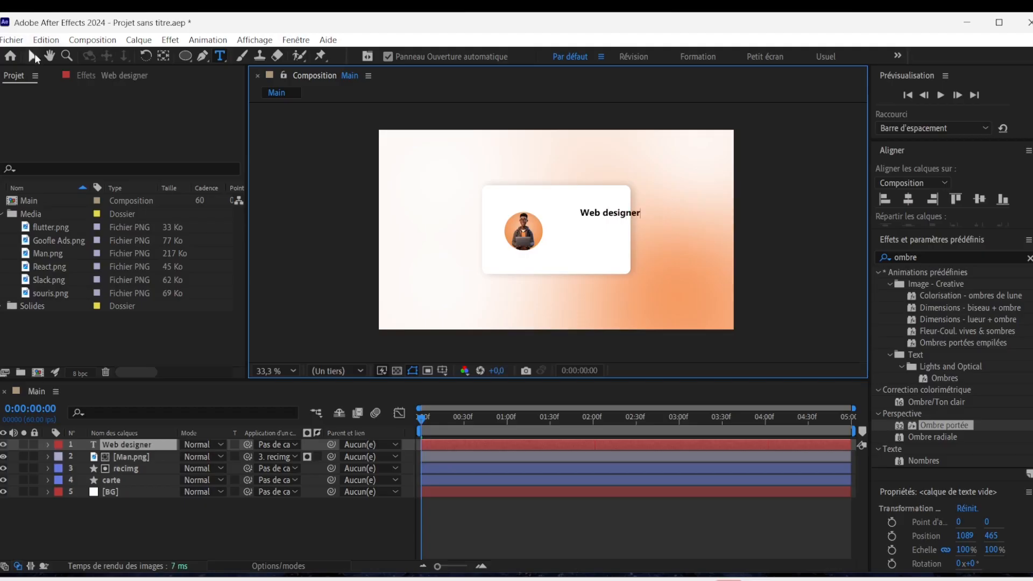
pyautogui.click(34, 54)
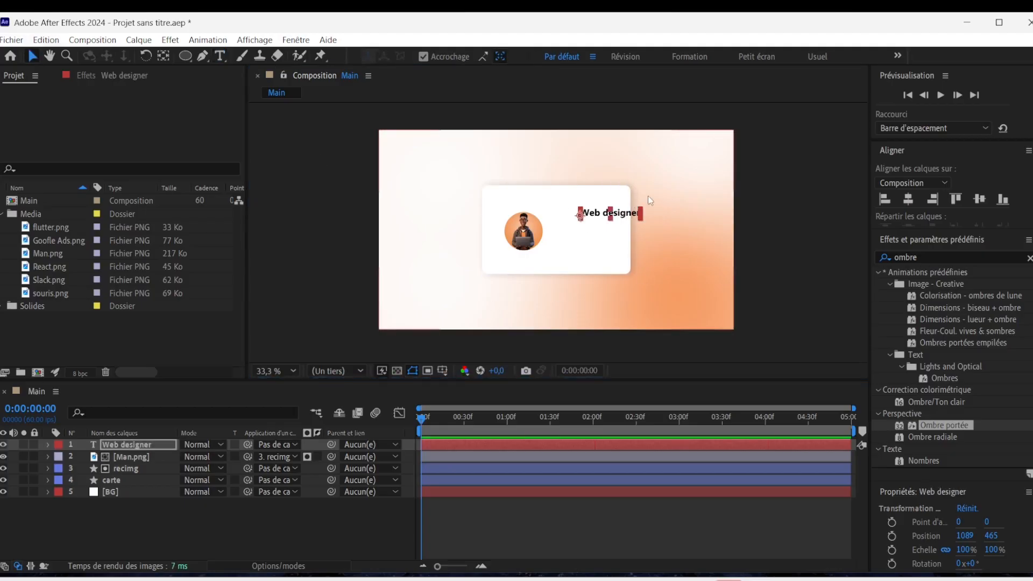
# Move the "Web designer" text to position 955.5, 481.2 so it lies inside the card.
pyautogui.press('/')
pyautogui.moveTo(733, 187); pyautogui.dragTo(656, 167)
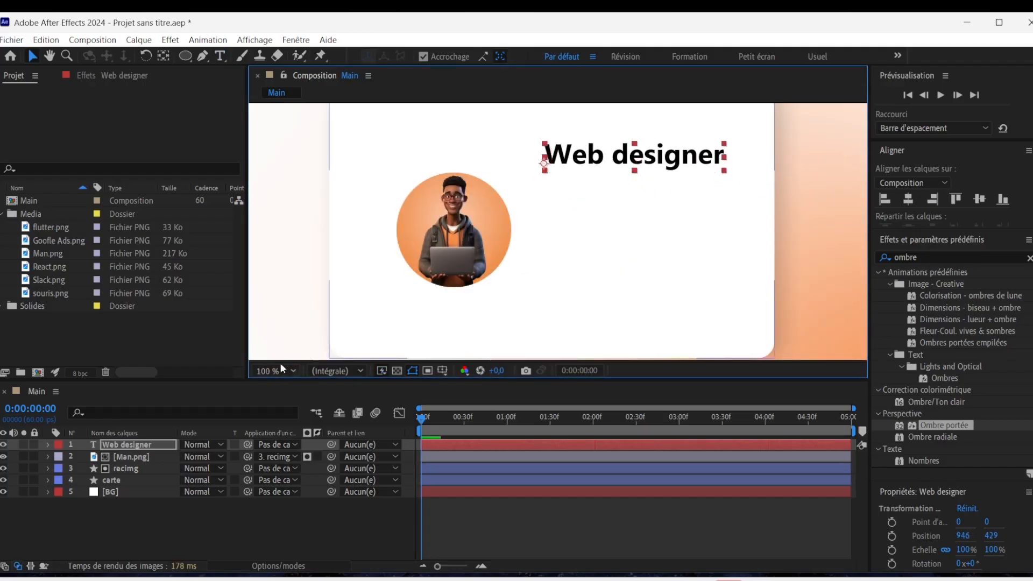
pyautogui.click(280, 370)
pyautogui.click(296, 140)
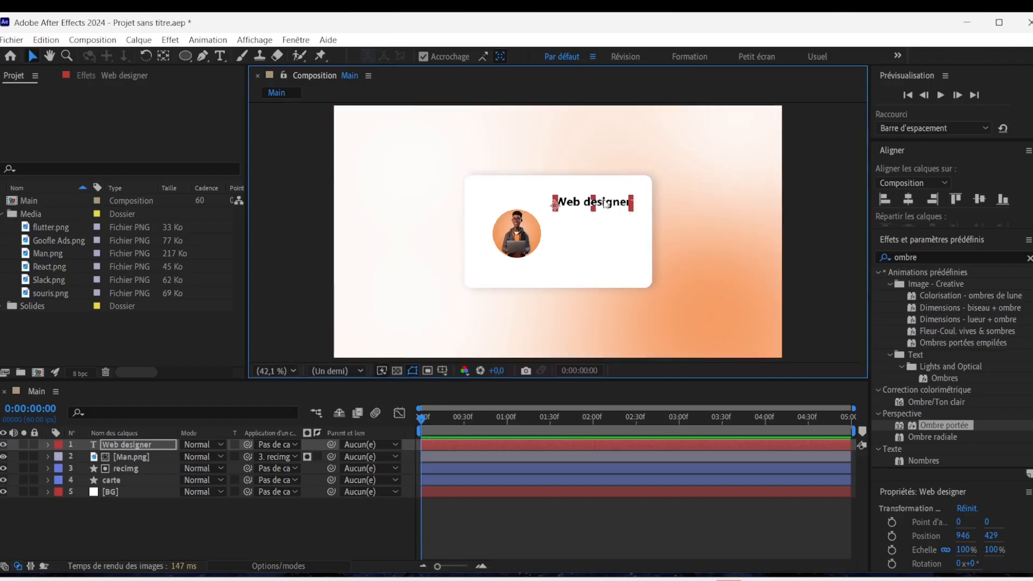
pyautogui.moveTo(604, 206); pyautogui.dragTo(606, 215)
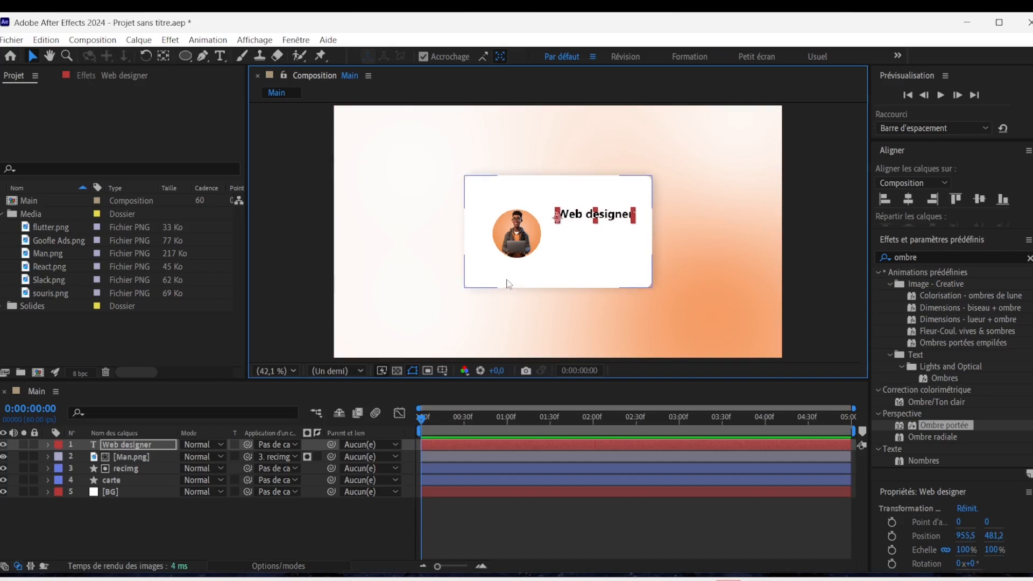
# Show the rulers and place a vertical guide along the orange circle's outer edge.
pyautogui.hotkey('ctrl', 'r')
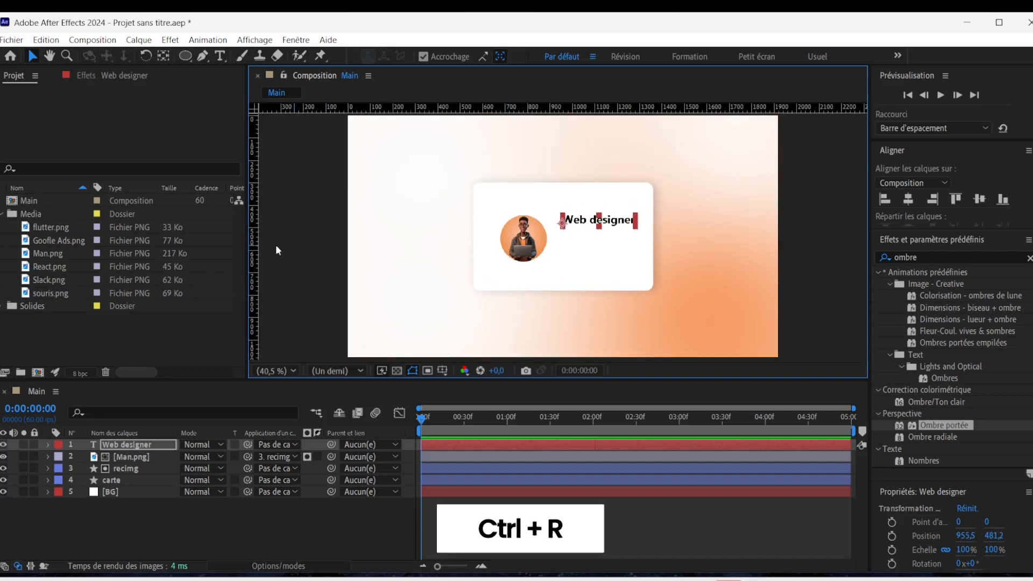
pyautogui.moveTo(256, 244); pyautogui.dragTo(493, 255)
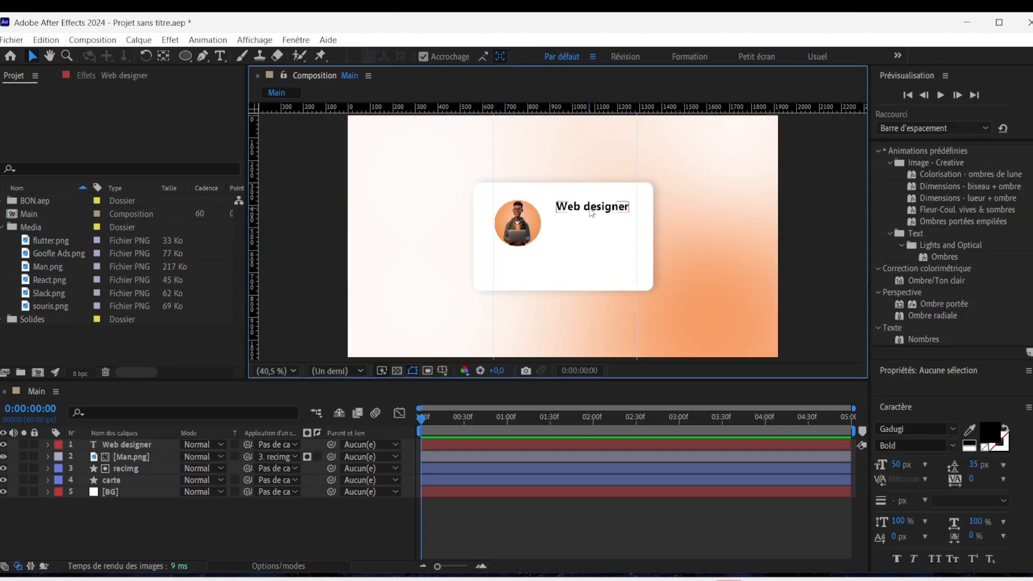
# Duplicate the "Web designer" text below itself and replace the copy with "Spécialisté React developper, Freelance monteur vidéo et GoogleAds - e-commerce" on three lines.
pyautogui.hotkey('ctrl', 'd')
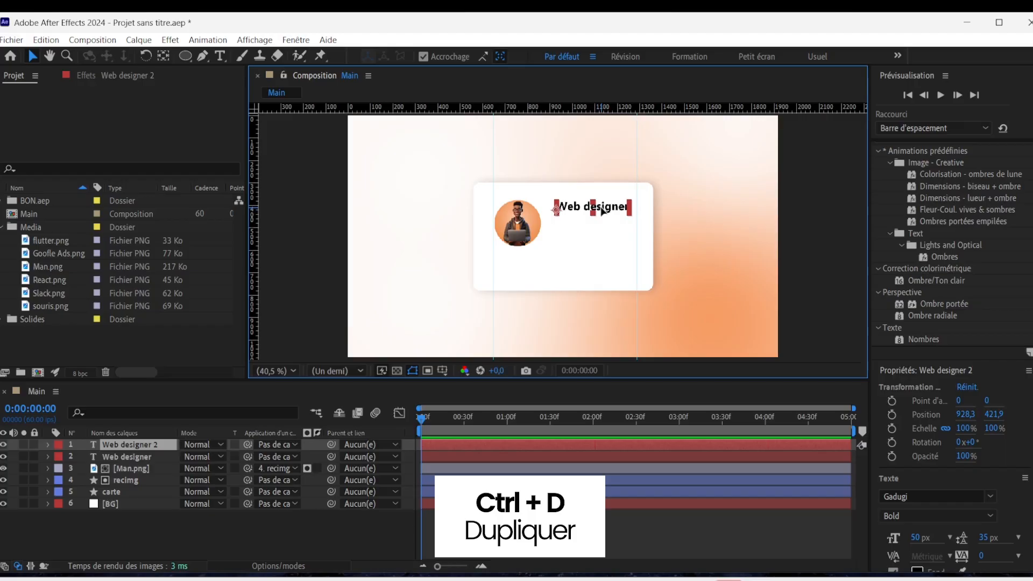
pyautogui.moveTo(602, 209); pyautogui.dragTo(596, 228)
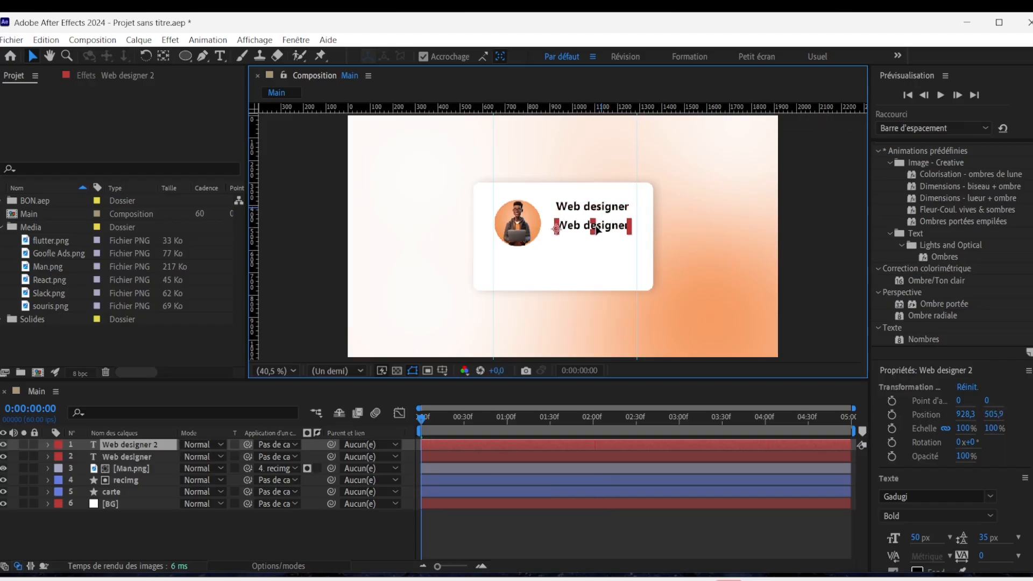
pyautogui.doubleClick(581, 226)
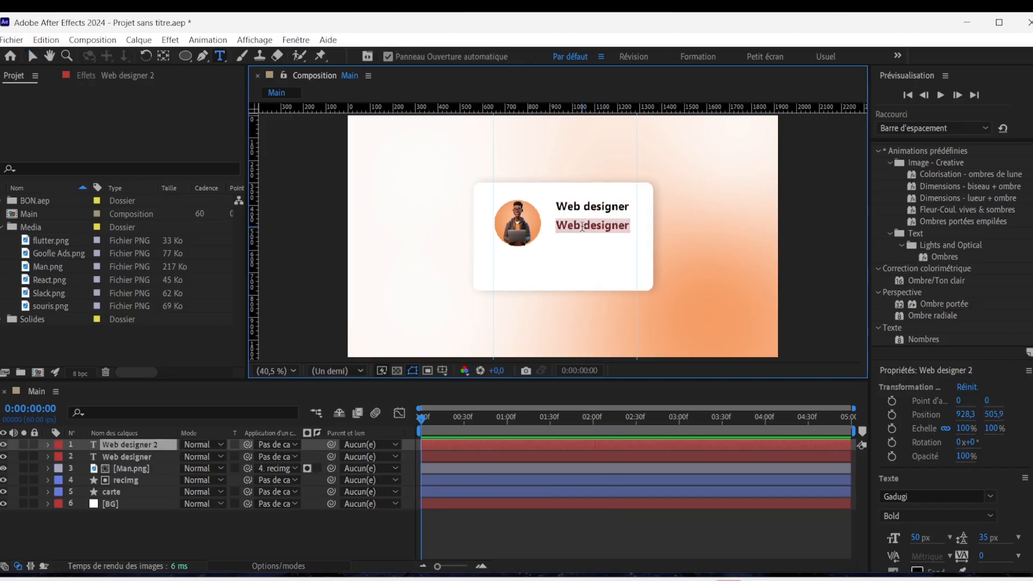
pyautogui.hotkey('ctrl', 'v')
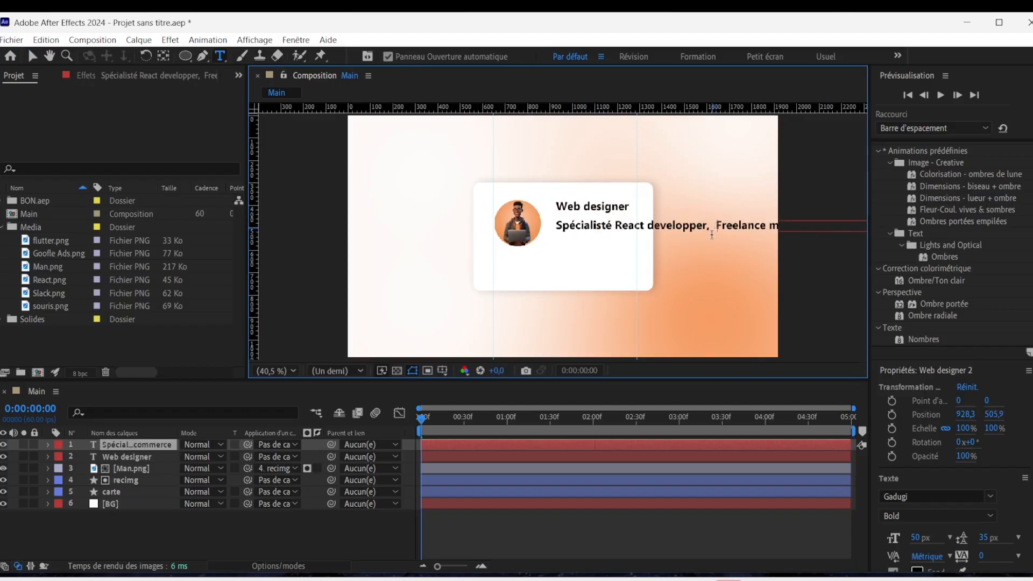
pyautogui.click(711, 235)
pyautogui.press('Return')
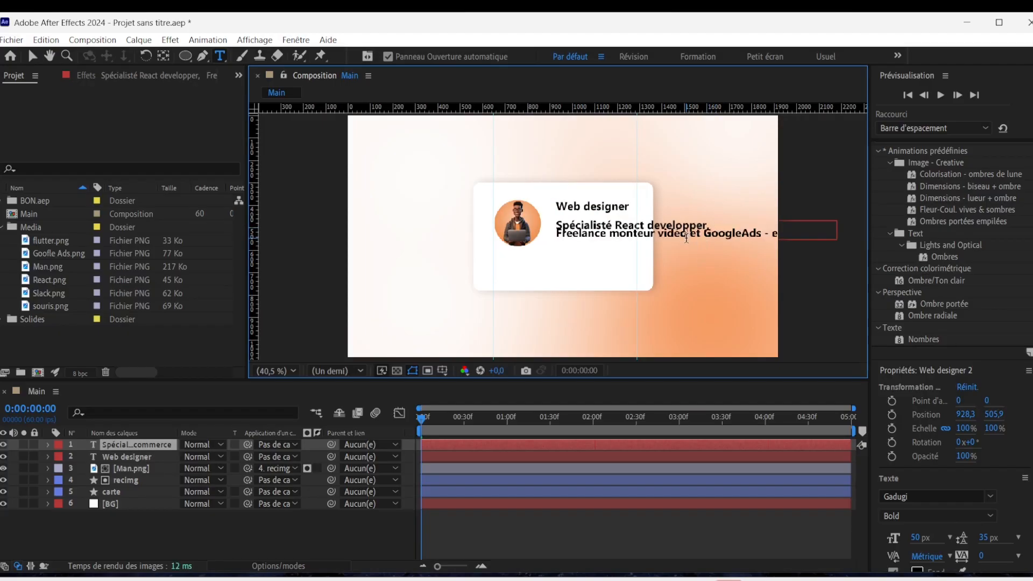
pyautogui.click(687, 235)
pyautogui.press('Return')
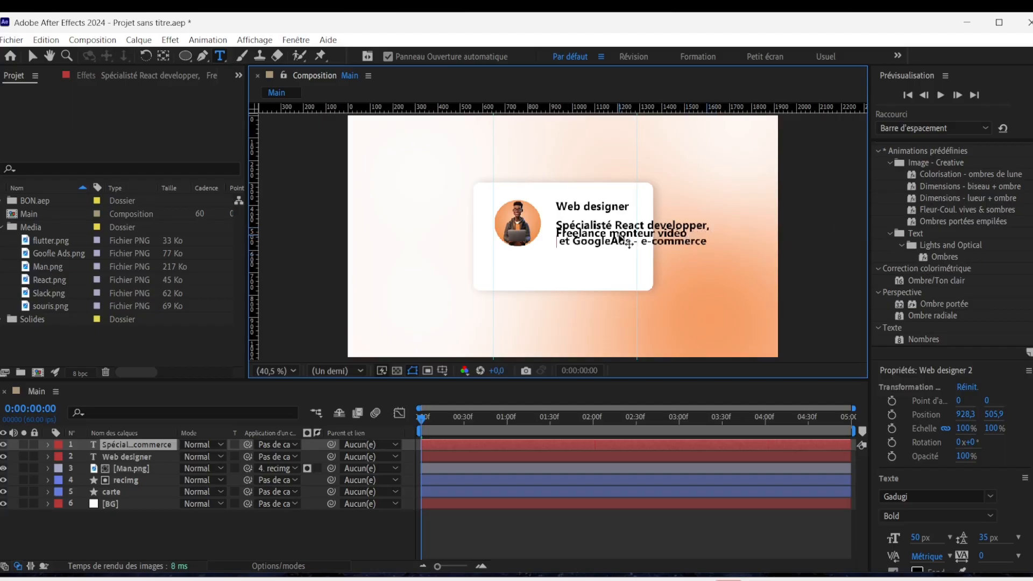
# Set the three-line description text to 28 px in the Regular style.
pyautogui.hotkey('ctrl', 'a')
pyautogui.click(918, 538)
pyautogui.write('28')
pyautogui.press('Return')
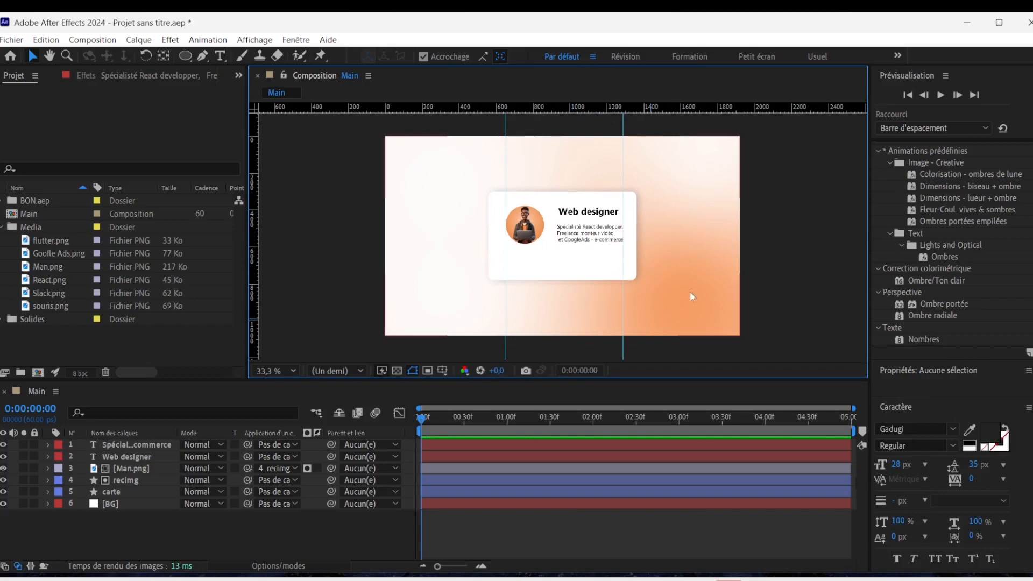
# Draw a thin rounded-rectangle bar below the character and text, spanning the width between the two vertical guides.
pyautogui.click(250, 537)
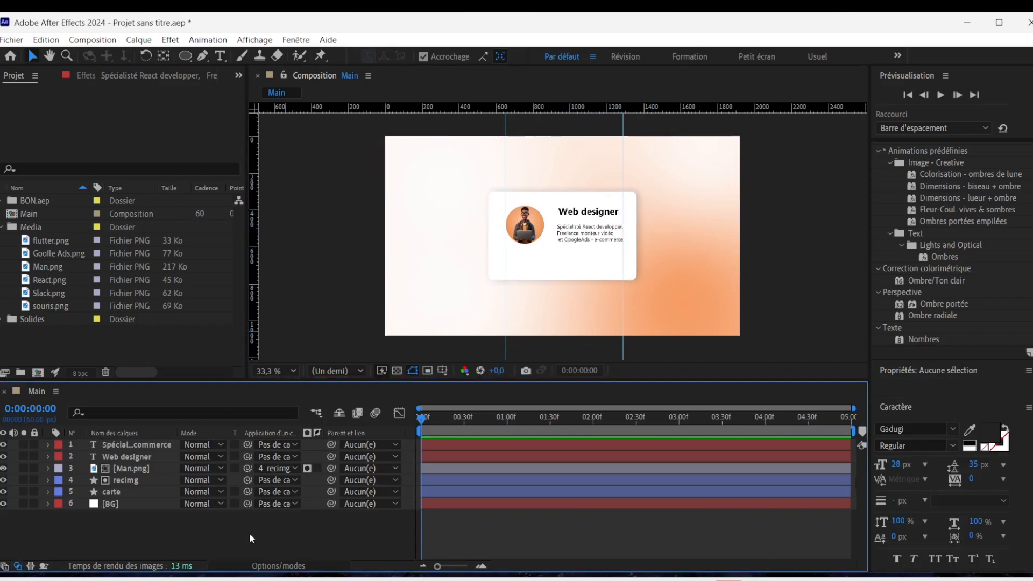
pyautogui.click(185, 56)
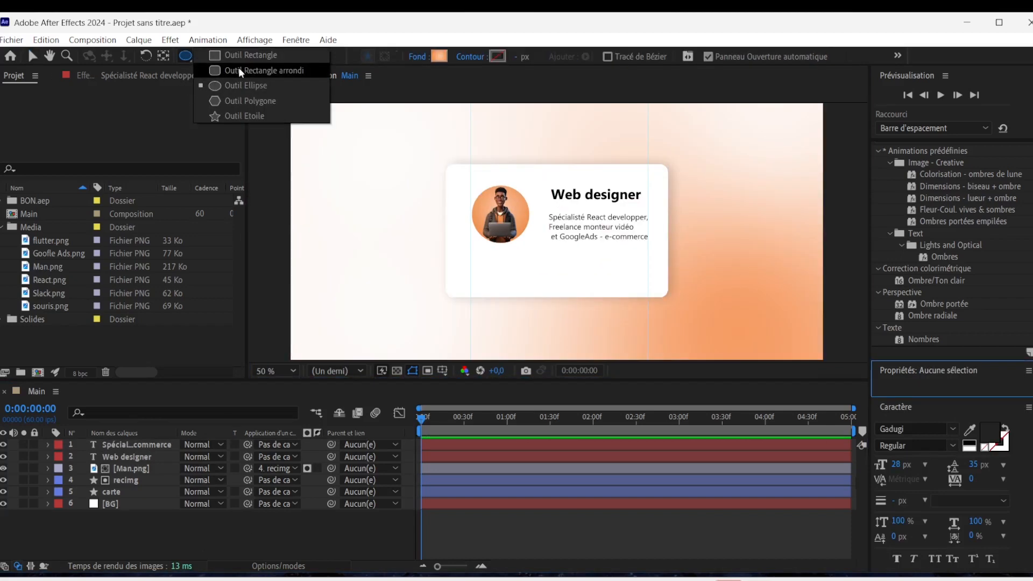
pyautogui.click(240, 71)
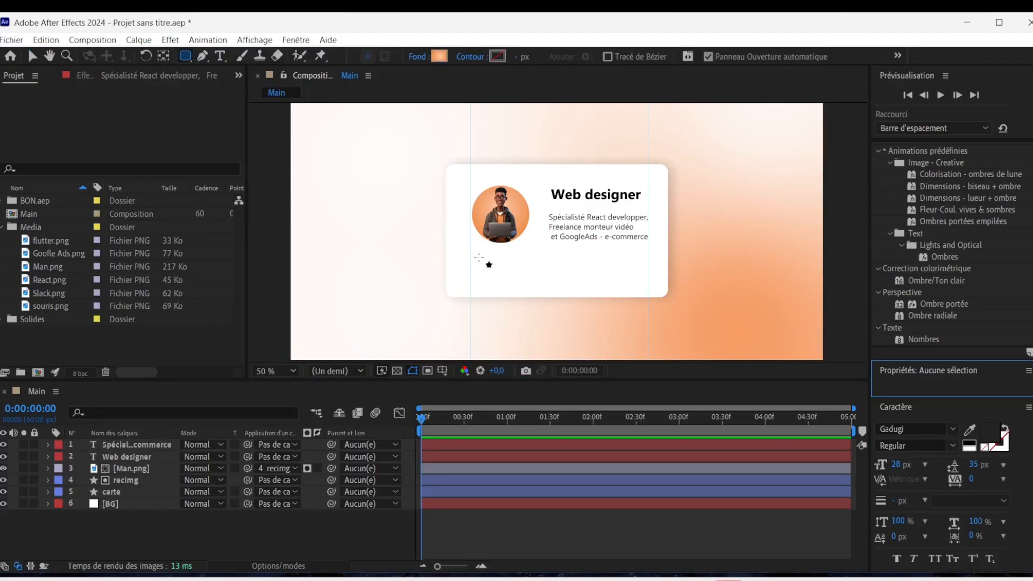
pyautogui.moveTo(471, 260)
pyautogui.mouseDown()
pyautogui.moveTo(546, 280)
pyautogui.moveTo(648, 279)
pyautogui.mouseUp()
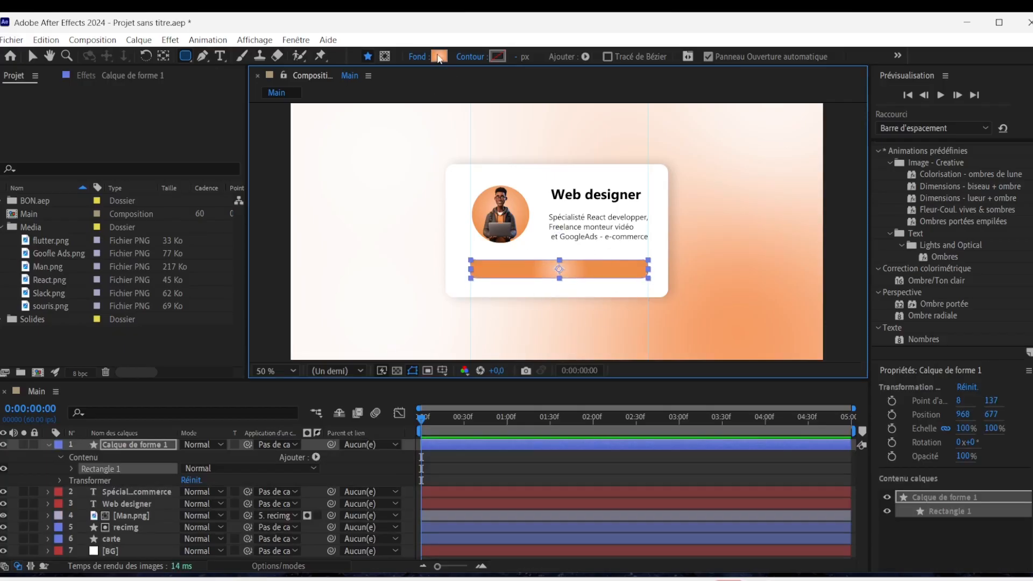
# Change the bar's fill to a linear gradient and reposition its start and end points horizontally so it stretches beyond the bar's right end.
pyautogui.click(439, 56)
pyautogui.click(449, 310)
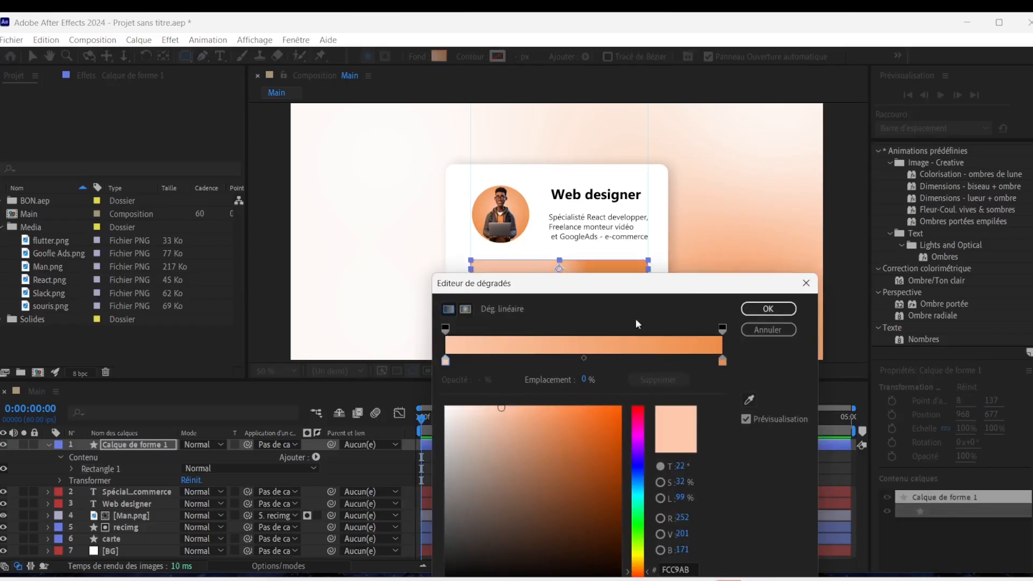
pyautogui.click(768, 309)
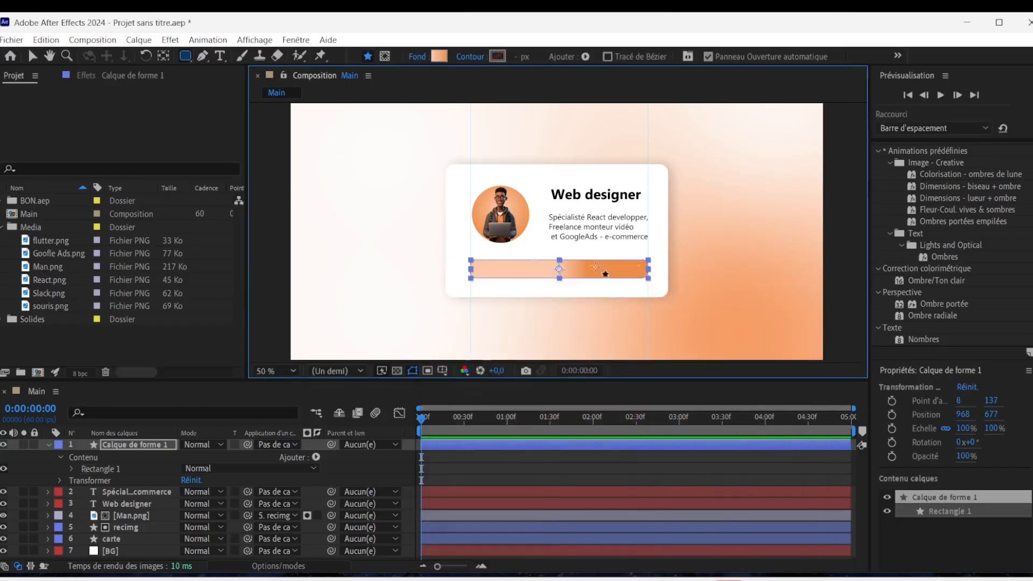
pyautogui.click(31, 55)
pyautogui.moveTo(585, 269); pyautogui.dragTo(412, 269)
pyautogui.moveTo(558, 270); pyautogui.dragTo(630, 269)
pyautogui.moveTo(411, 268); pyautogui.dragTo(528, 269)
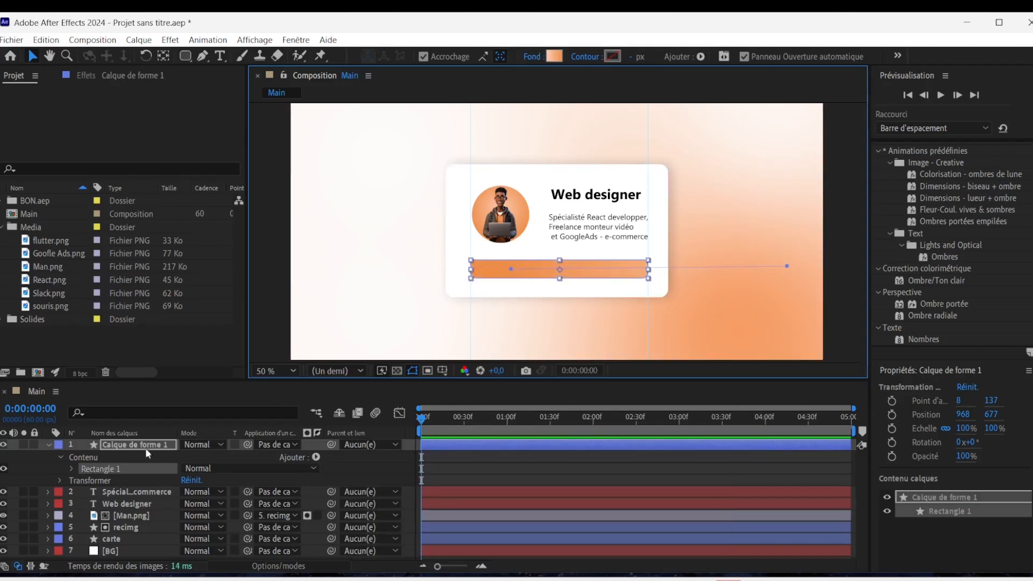
# Rename the bar's shape layer as trait.
pyautogui.click(147, 446)
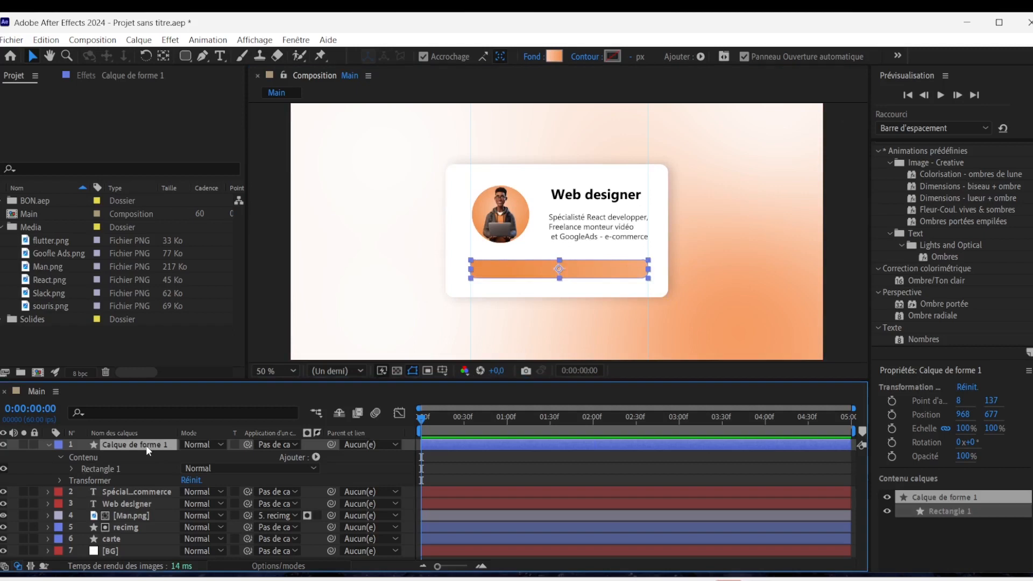
pyautogui.press('Return')
pyautogui.write('trait')
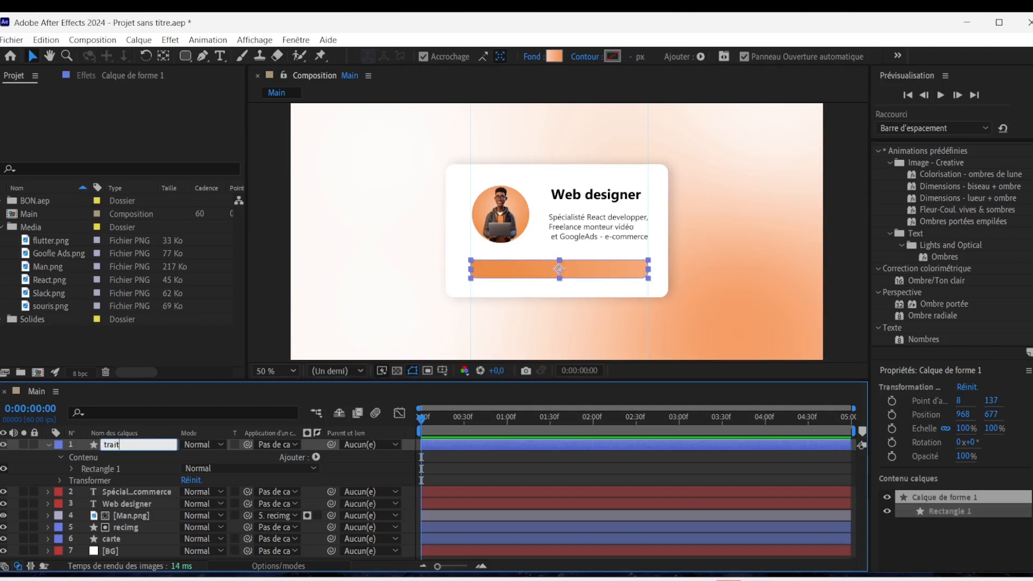
pyautogui.press('Return')
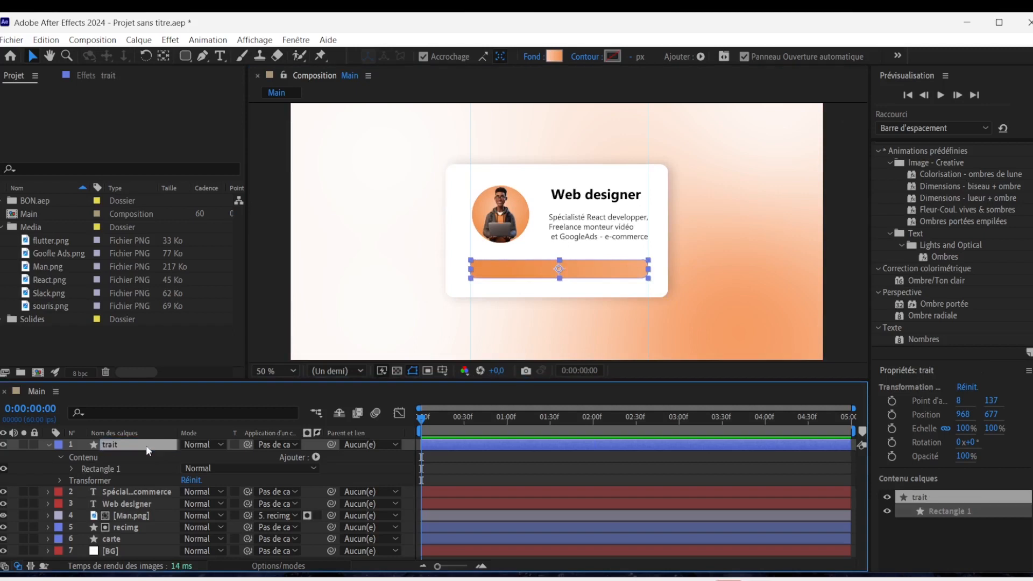
# Add an inner glow layer style (Luminescence interne) to the trait layer.
pyautogui.rightClick(147, 446)
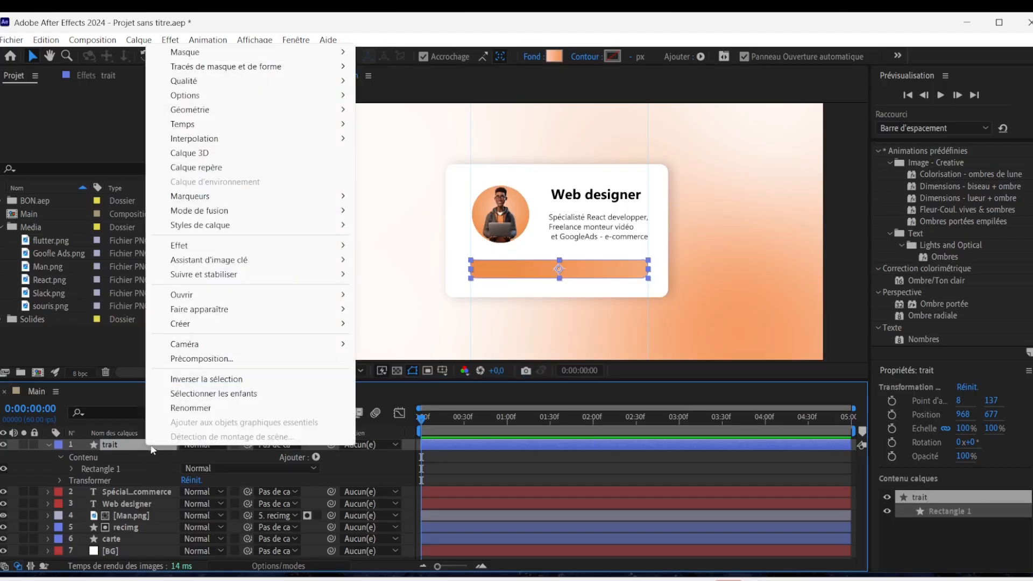
pyautogui.moveTo(217, 226)
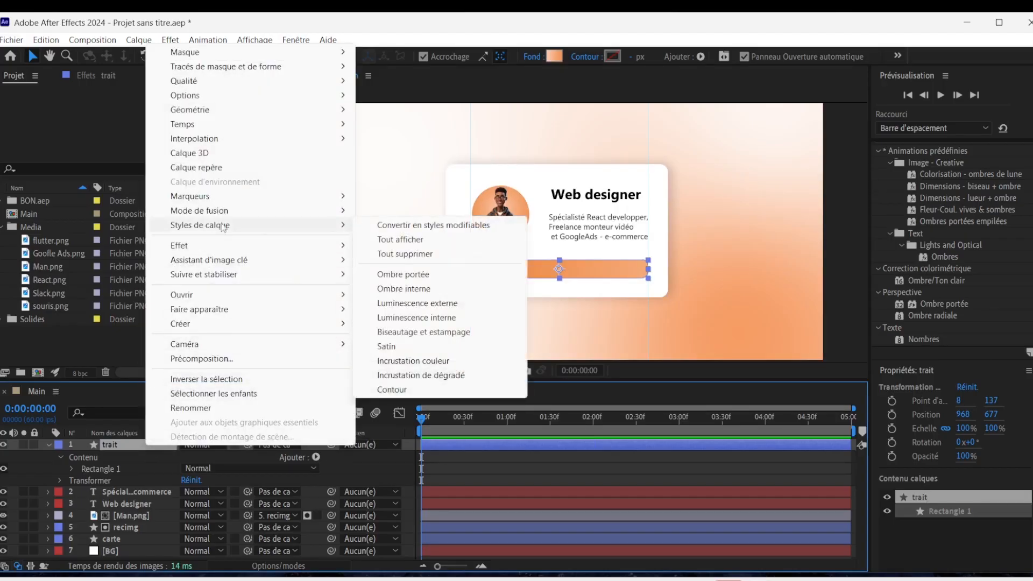
pyautogui.click(447, 318)
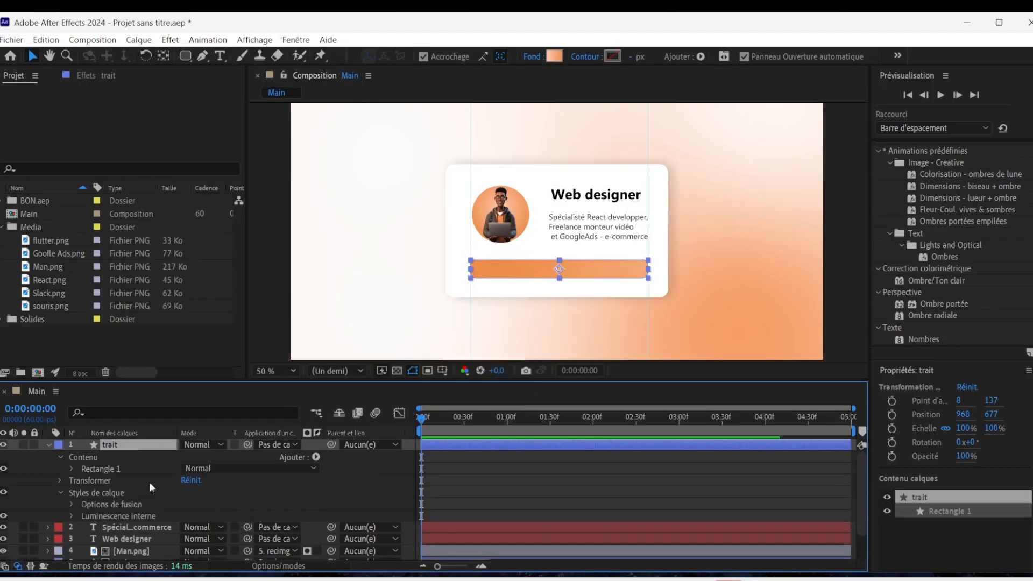
pyautogui.click(74, 483)
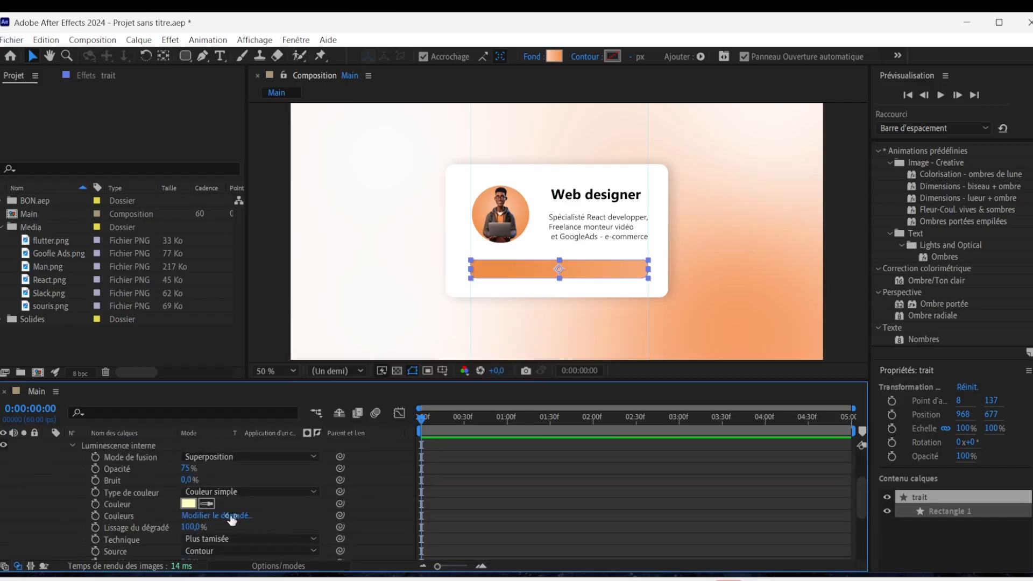
# Set the inner glow's colour to white (FFFFFF) and its blending mode to Normal.
pyautogui.click(189, 503)
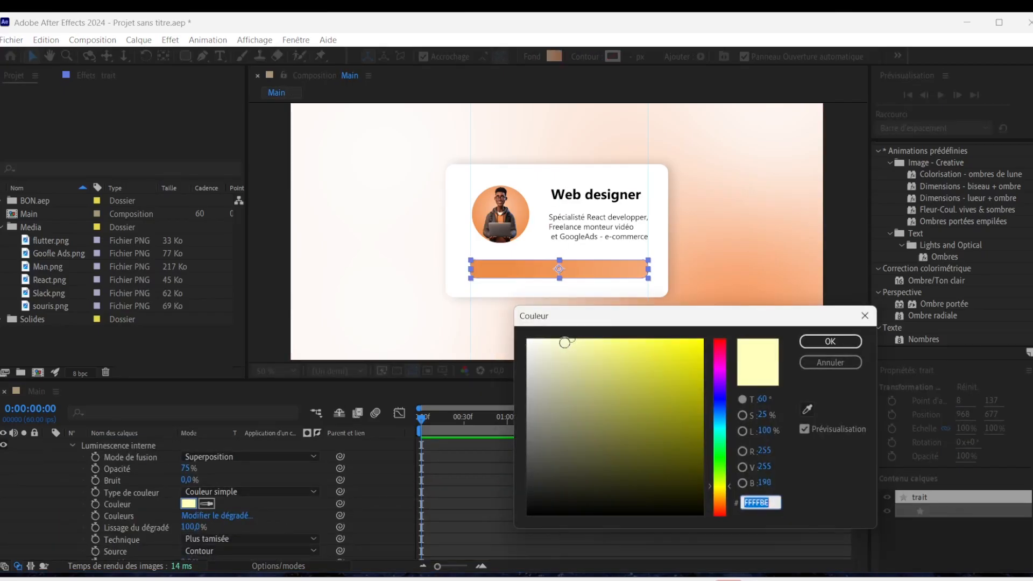
pyautogui.write('FFFFFF')
pyautogui.click(829, 341)
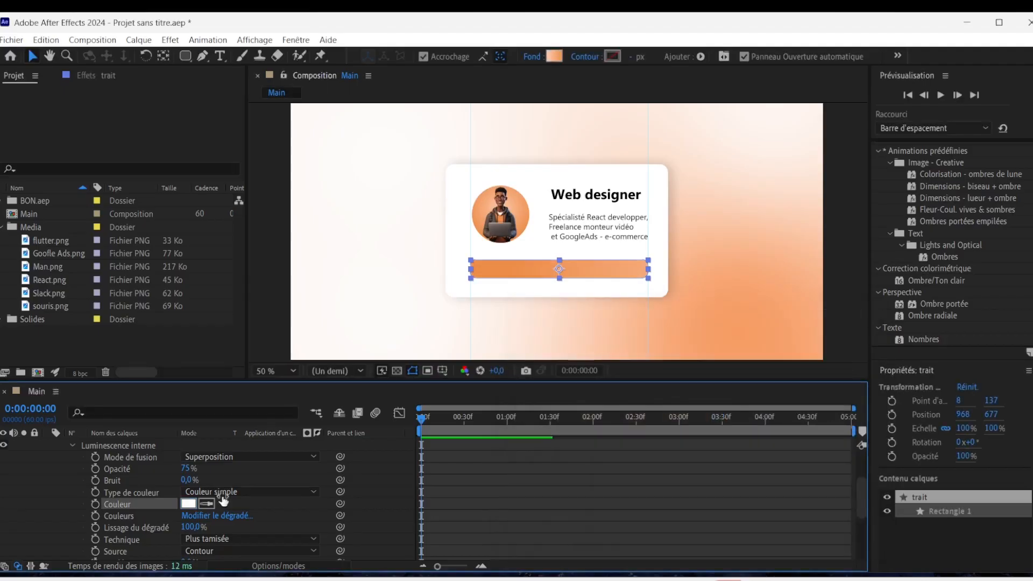
pyautogui.click(249, 456)
pyautogui.click(228, 32)
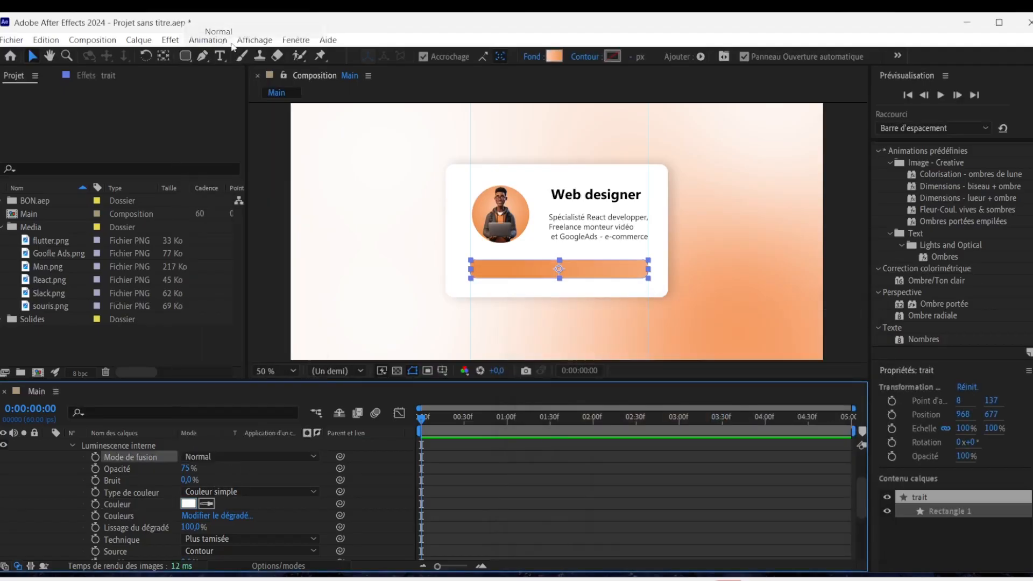
# Set the inner glow's size (Taille) to 17 and collapse the trait layer's properties.
pyautogui.scroll(-3, 219, 521)
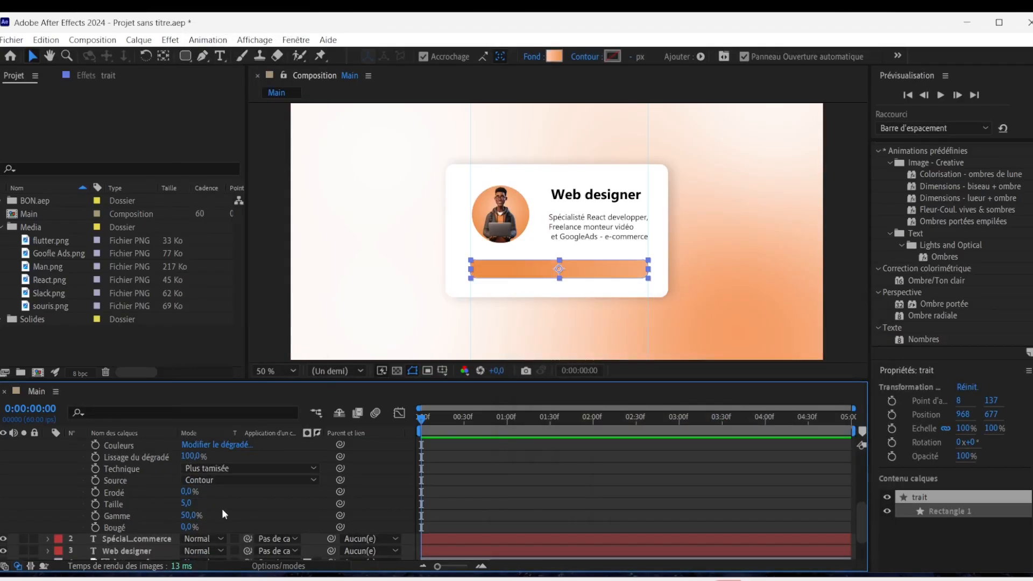
pyautogui.click(188, 503)
pyautogui.write('15')
pyautogui.press('Return')
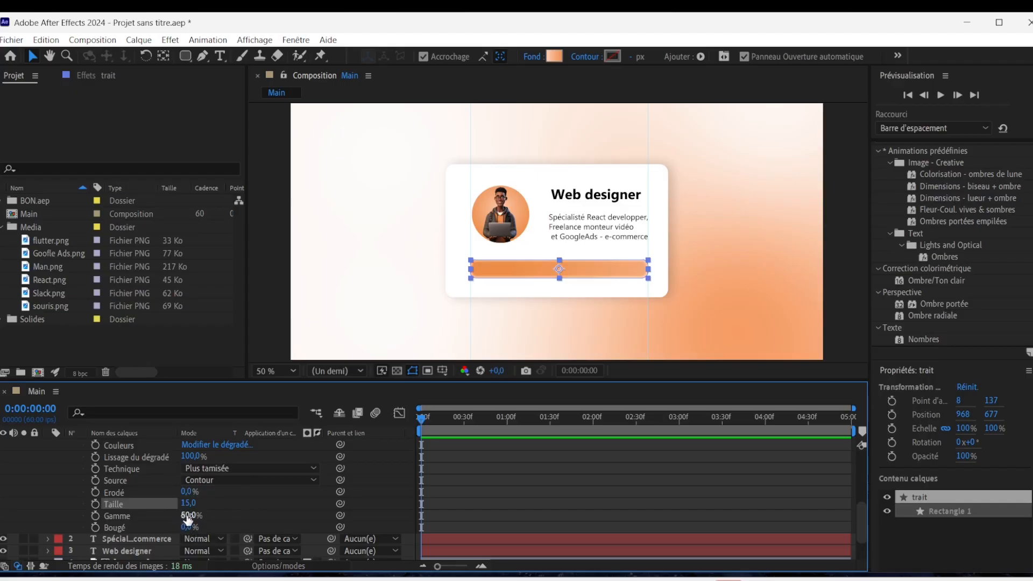
pyautogui.scroll(1, 525, 321)
pyautogui.click(187, 504)
pyautogui.write('17')
pyautogui.press('Return')
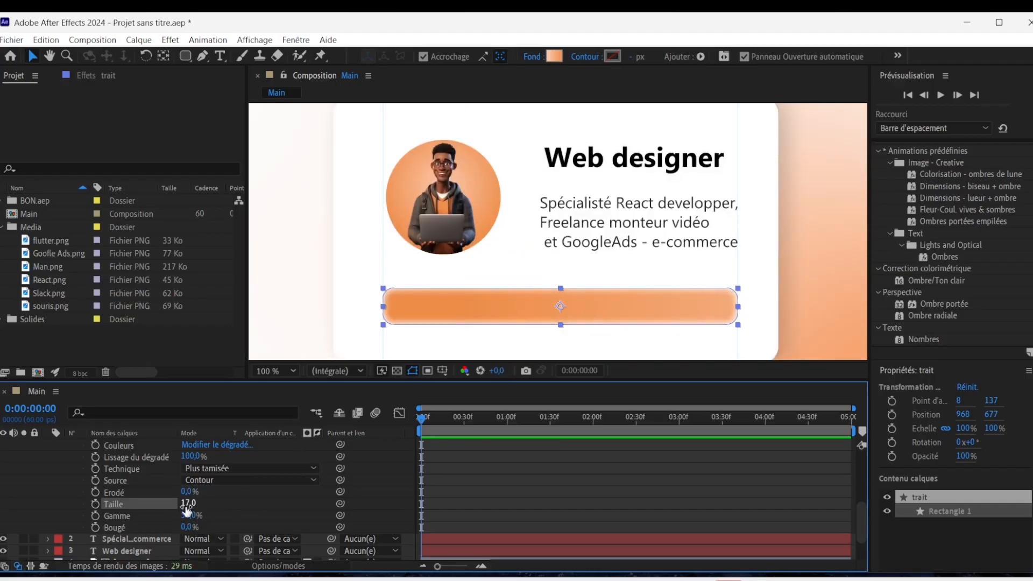
pyautogui.scroll(-2, 736, 279)
pyautogui.click(727, 347)
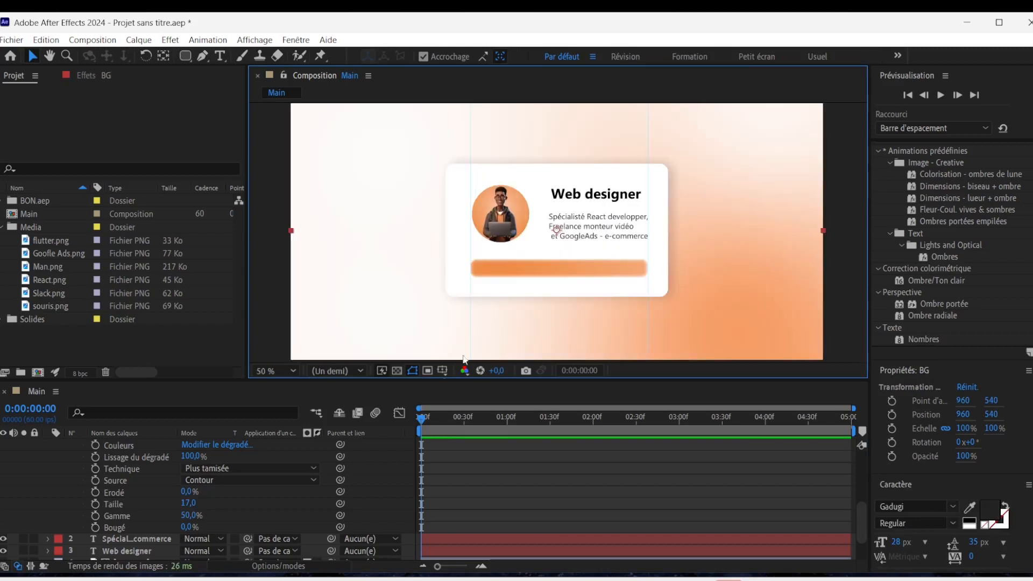
pyautogui.click(558, 267)
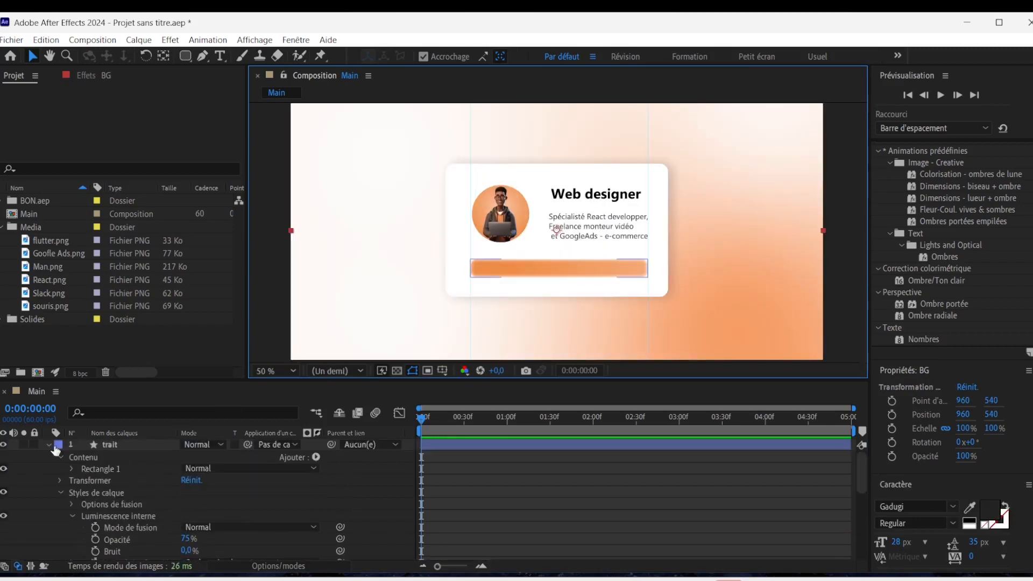
pyautogui.click(50, 444)
# Duplicate the Web designer title and place the copy over the orange bar, at about 821, 684.
pyautogui.click(110, 515)
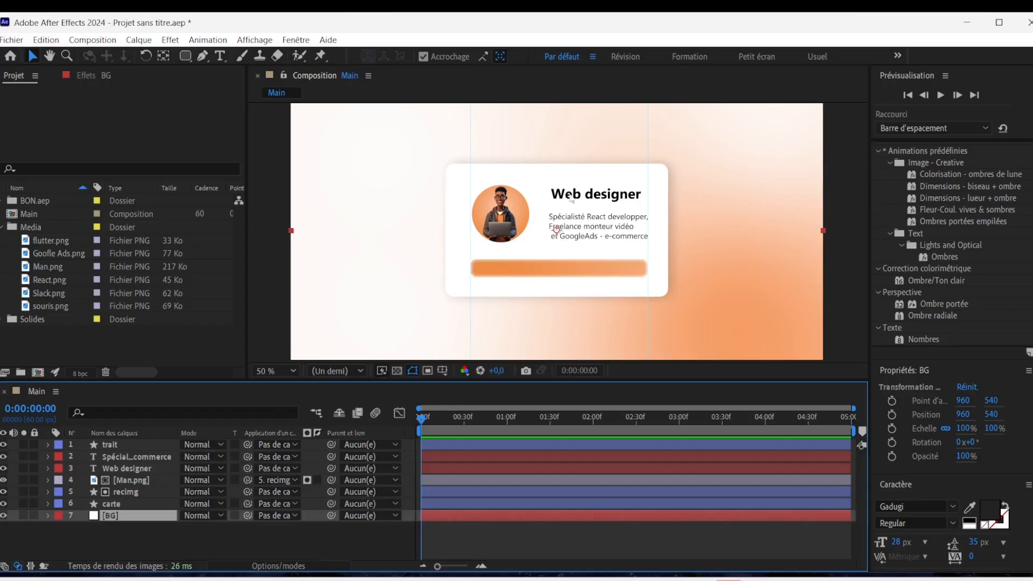
pyautogui.click(127, 468)
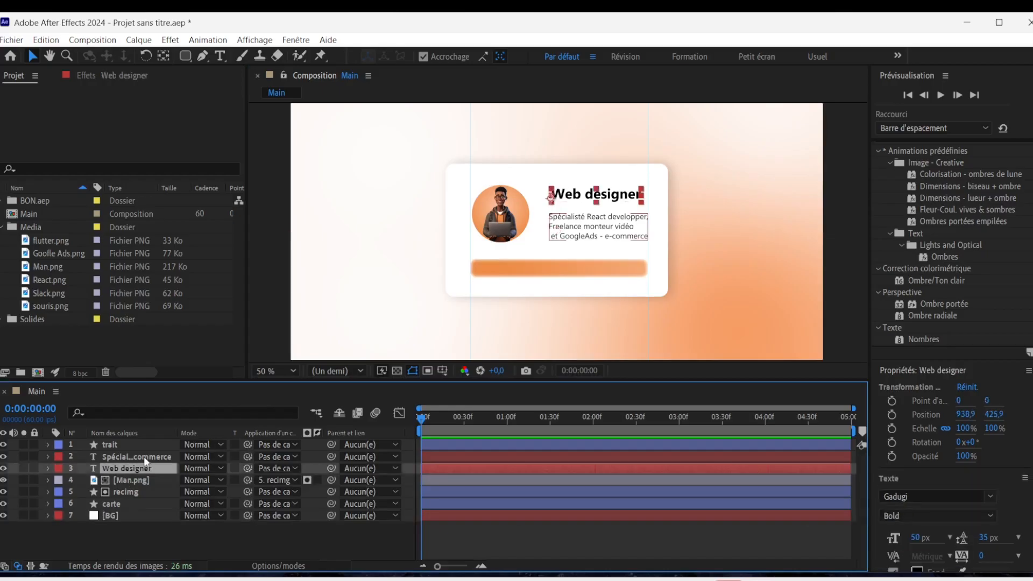
pyautogui.hotkey('ctrl', 'd')
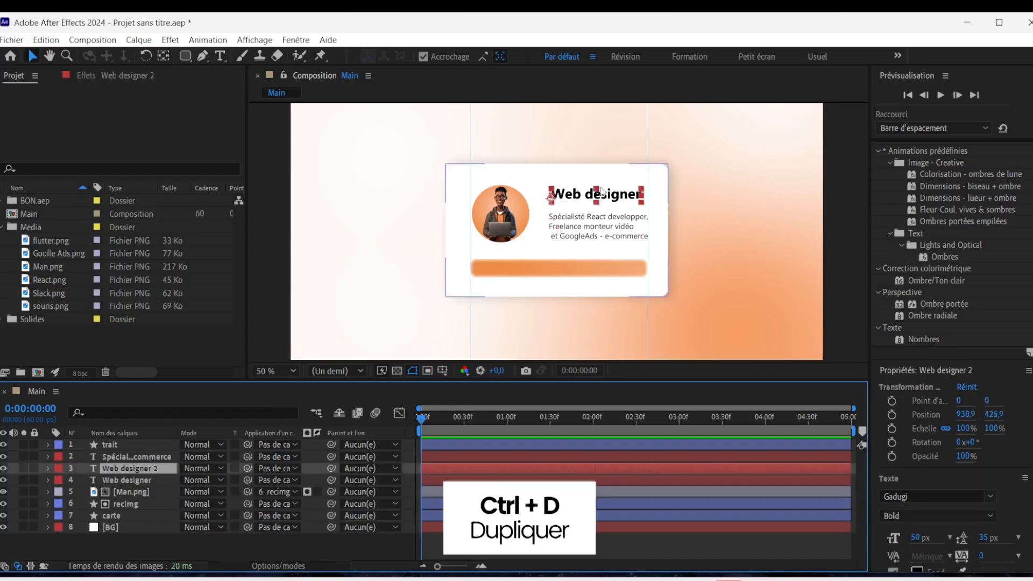
pyautogui.click(568, 220)
pyautogui.moveTo(547, 276); pyautogui.dragTo(538, 267)
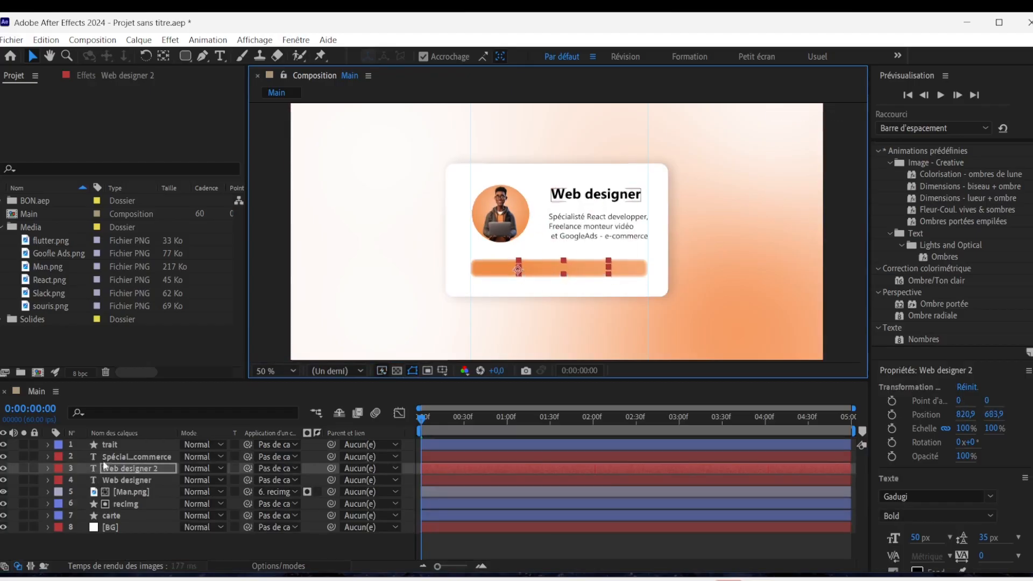
# Bring the duplicated title above the trait layer and nudge it down to a vertical position of 695.9 on the bar.
pyautogui.moveTo(134, 467); pyautogui.dragTo(141, 440)
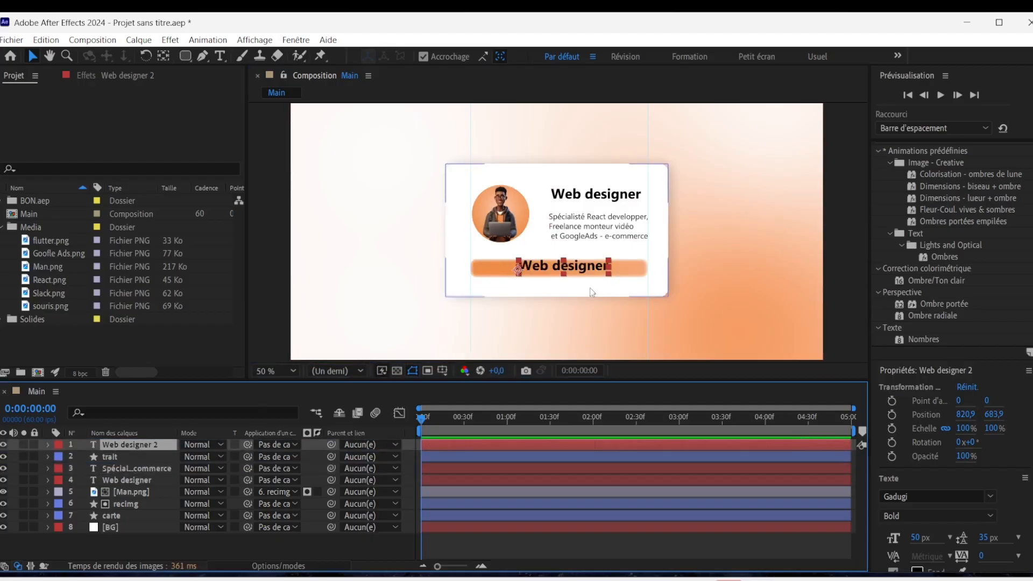
pyautogui.press('Down')
pyautogui.press('Down')
pyautogui.press('Down')
pyautogui.press('Down')
pyautogui.press('Down')
pyautogui.press('Down')
pyautogui.press('Down')
pyautogui.press('Down')
pyautogui.press('Down')
pyautogui.press('Down')
pyautogui.press('Down')
pyautogui.press('Down')
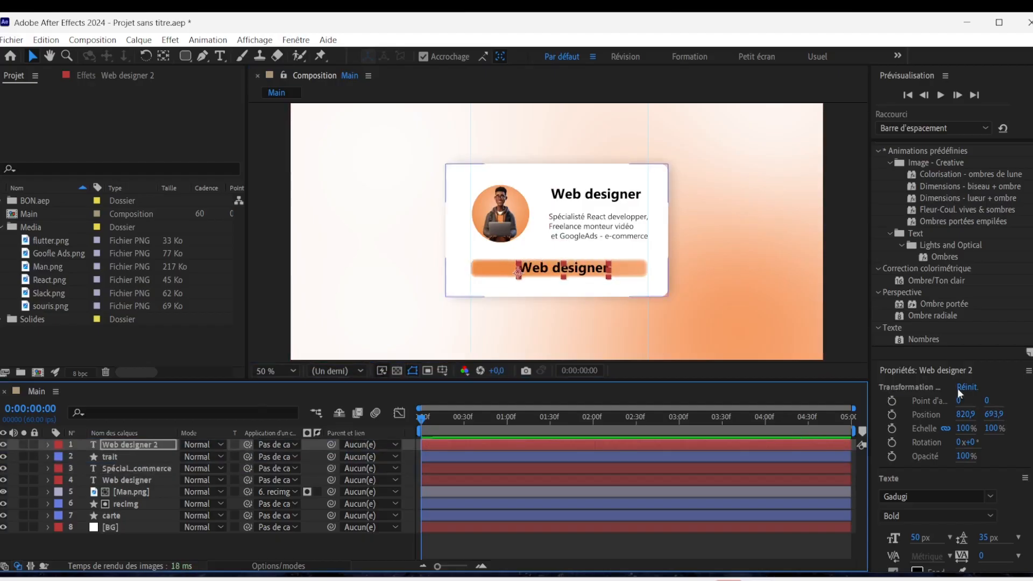
# Change the duplicated title's fill colour to white.
pyautogui.click(917, 571)
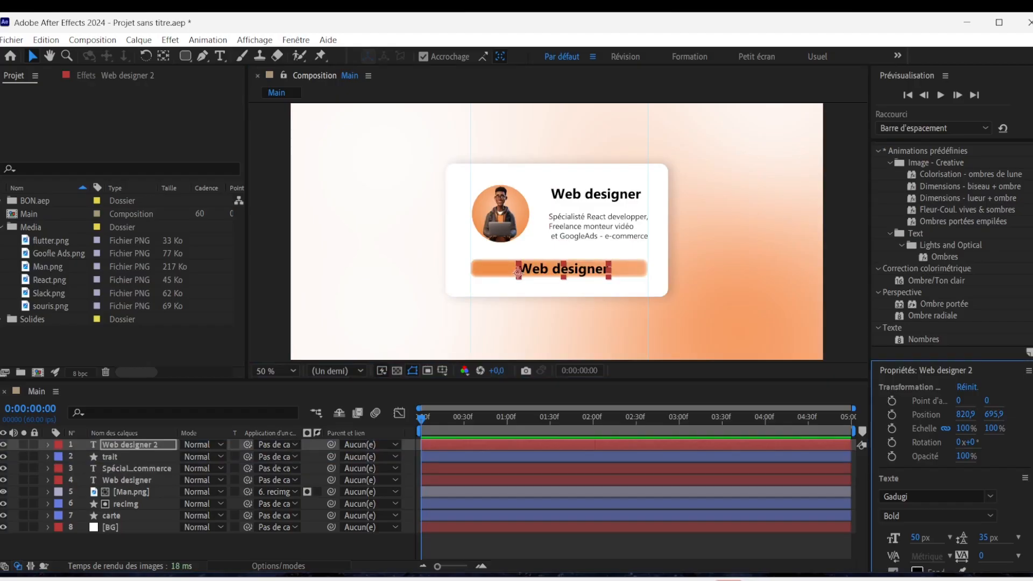
pyautogui.click(917, 455)
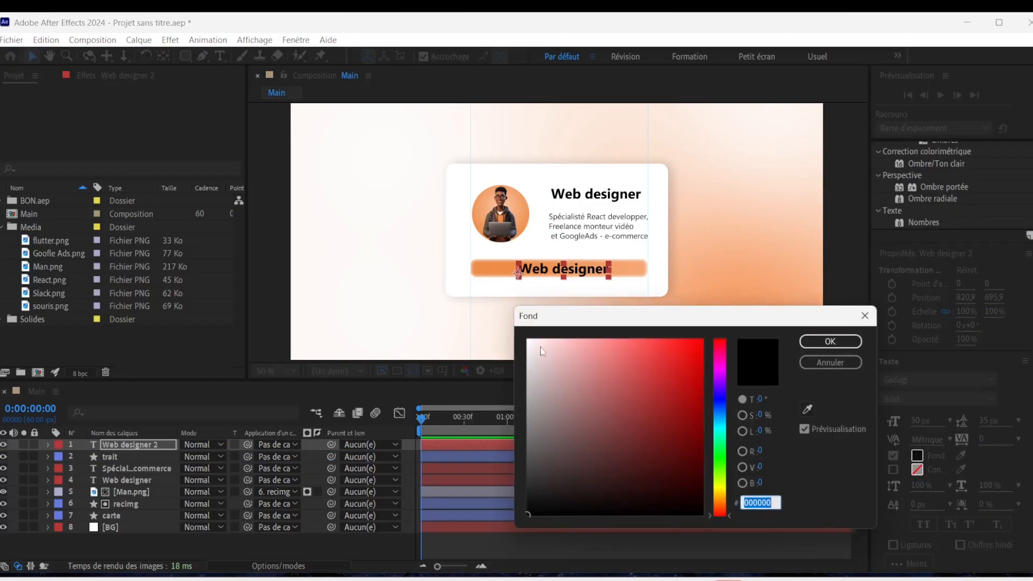
pyautogui.moveTo(541, 351); pyautogui.dragTo(499, 324)
pyautogui.click(809, 341)
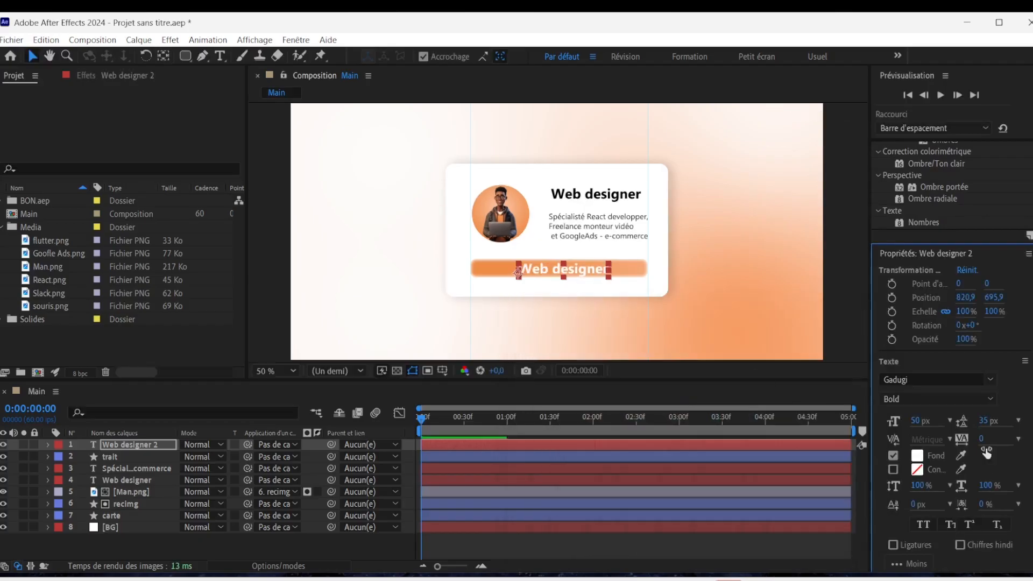
# Add a text animator with Position and Opacity properties to the original Web designer title.
pyautogui.click(140, 480)
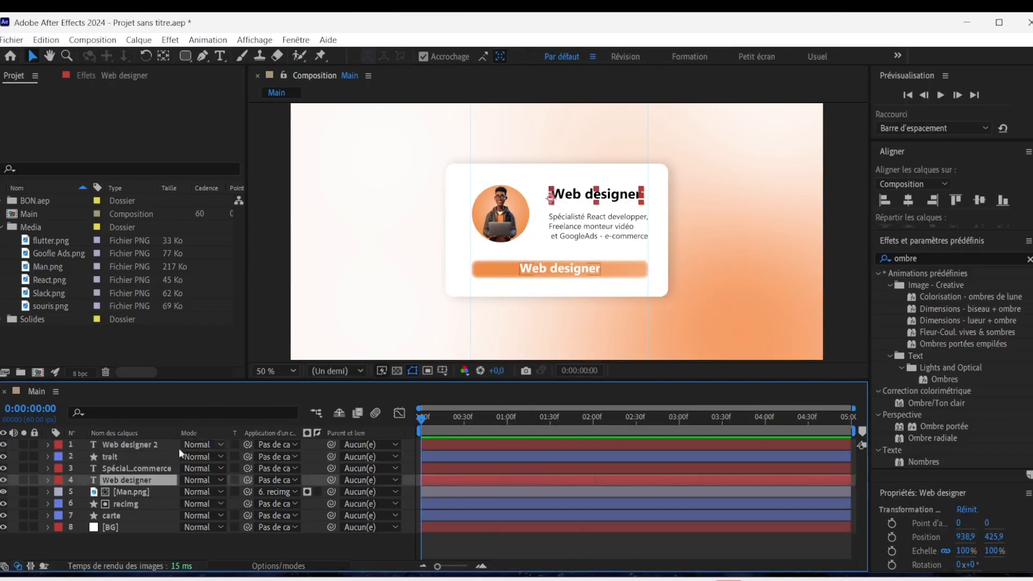
pyautogui.click(47, 480)
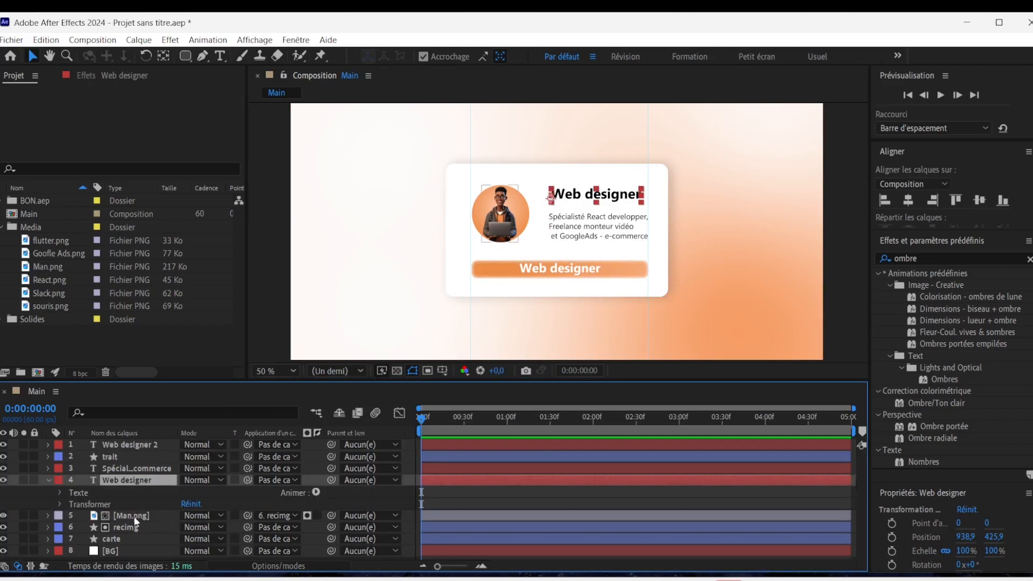
pyautogui.click(316, 491)
pyautogui.click(344, 251)
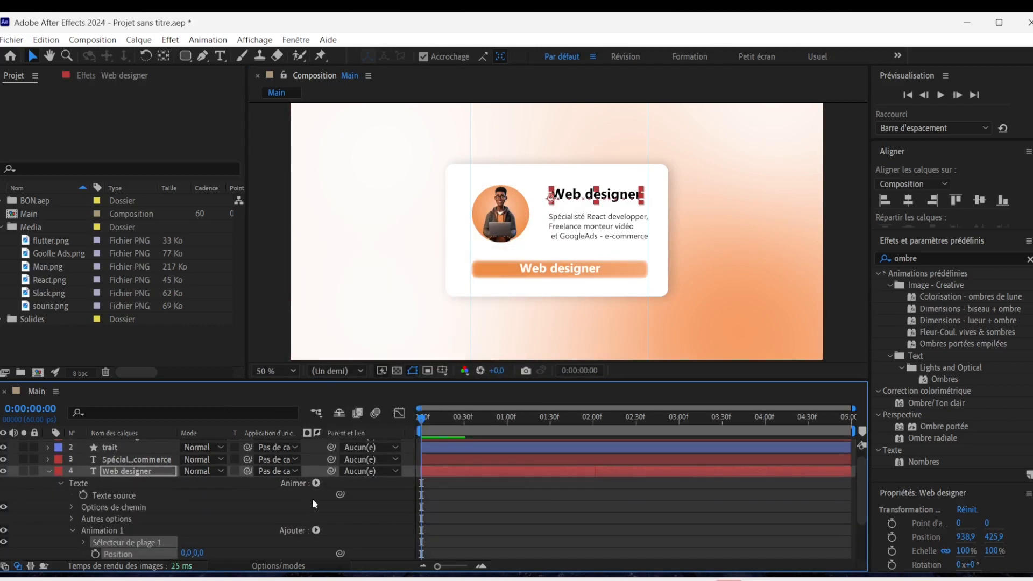
pyautogui.click(316, 530)
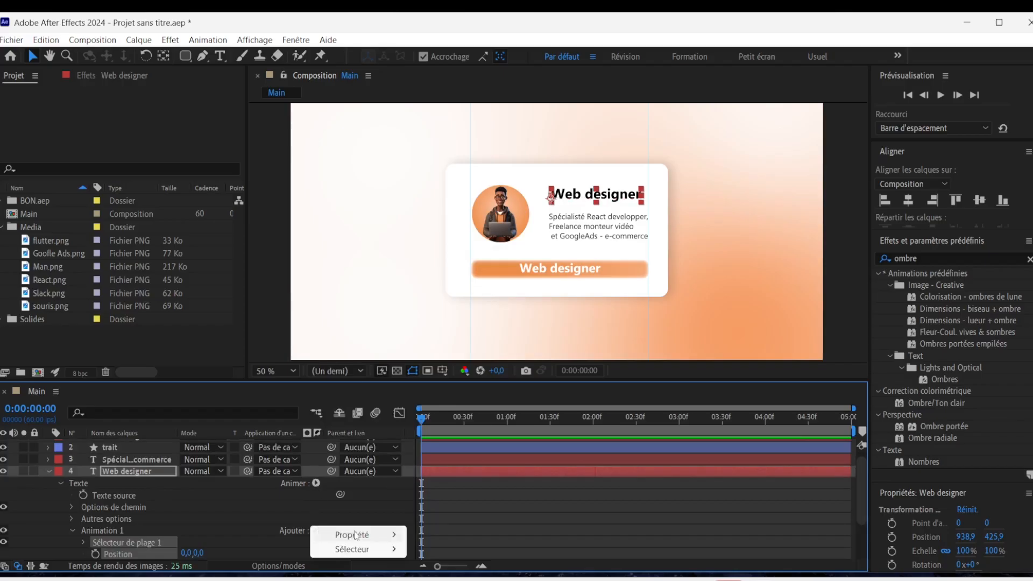
pyautogui.moveTo(352, 534)
pyautogui.click(456, 365)
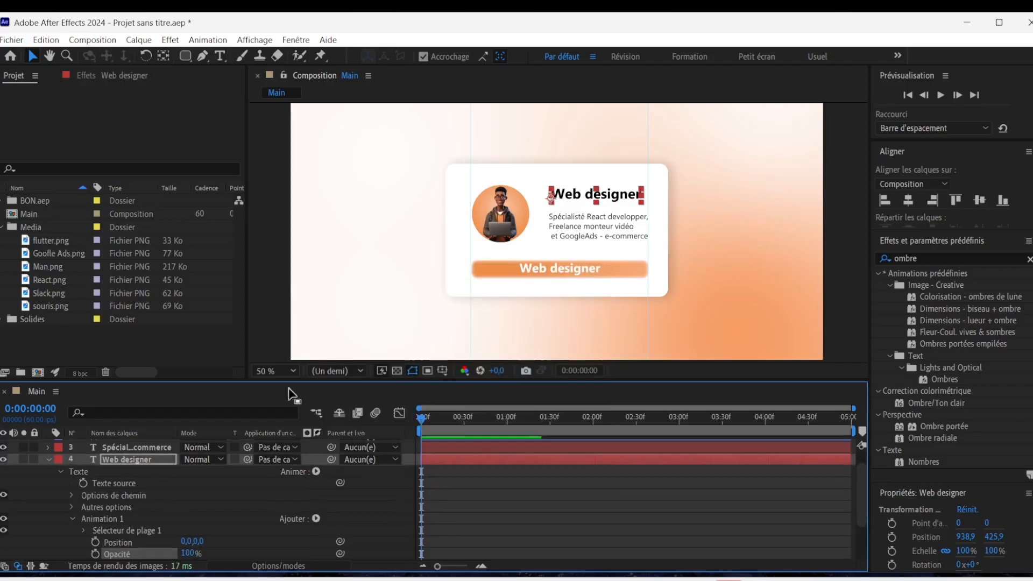
# Enlarge the timeline area and set the composition preview magnification to 33.3%.
pyautogui.click(283, 370)
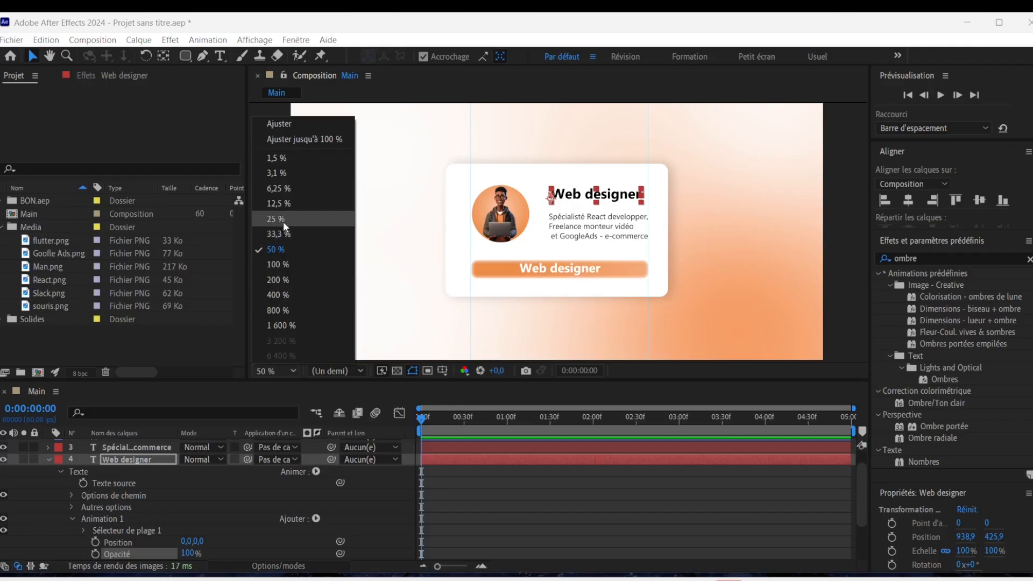
pyautogui.click(283, 219)
pyautogui.moveTo(590, 377); pyautogui.dragTo(590, 267)
pyautogui.click(279, 259)
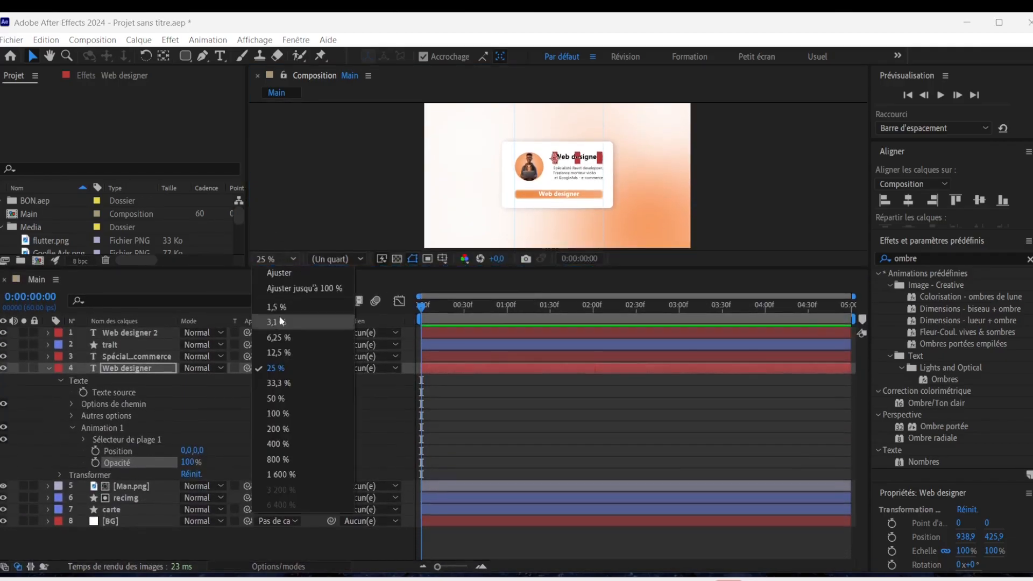
pyautogui.click(281, 381)
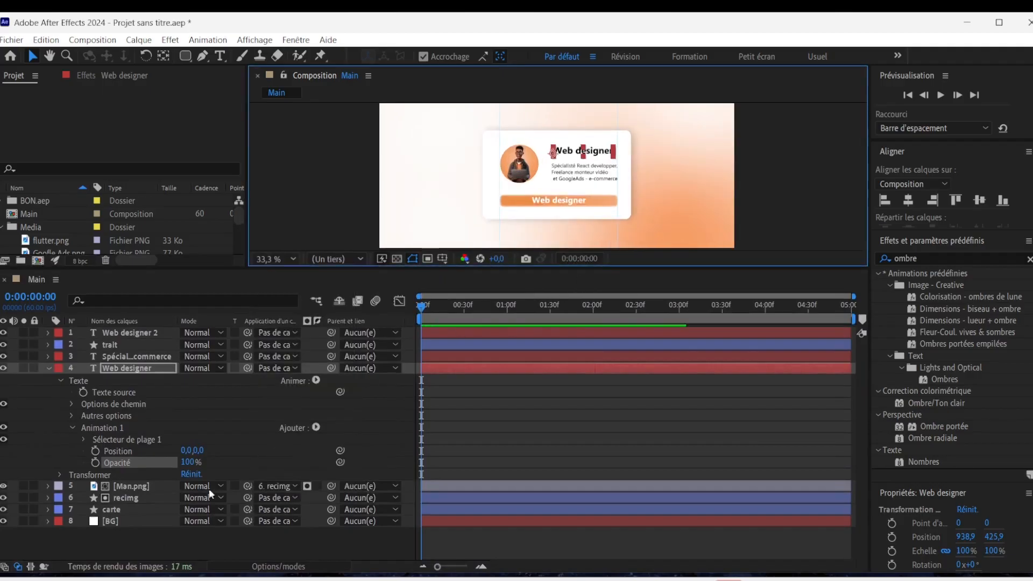
# Set the title animator's opacity to 0% and its vertical position offset to 20.
pyautogui.moveTo(191, 462); pyautogui.dragTo(20, 468)
pyautogui.click(198, 450)
pyautogui.write('20')
pyautogui.press('Return')
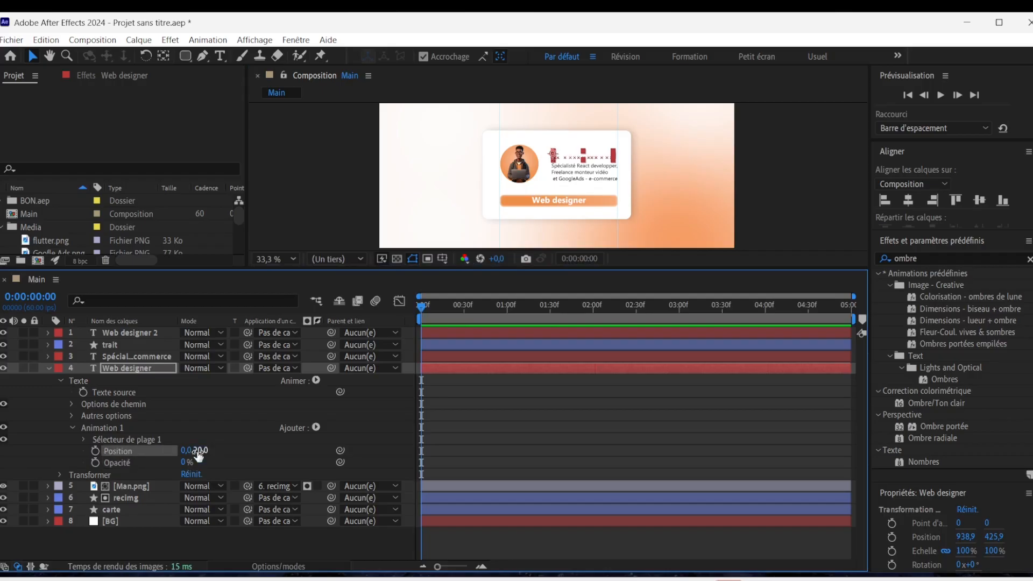
# Keyframe the range selector's offset (Décalage) from -100% at 0:00 to 100% at 1:30.
pyautogui.click(83, 439)
pyautogui.moveTo(185, 477); pyautogui.dragTo(106, 475)
pyautogui.click(107, 474)
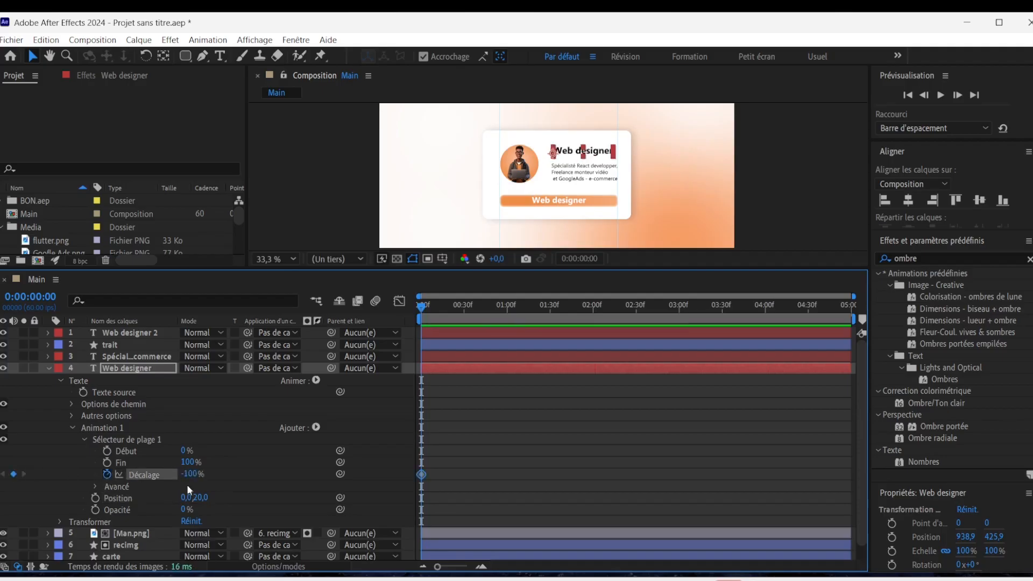
pyautogui.click(550, 311)
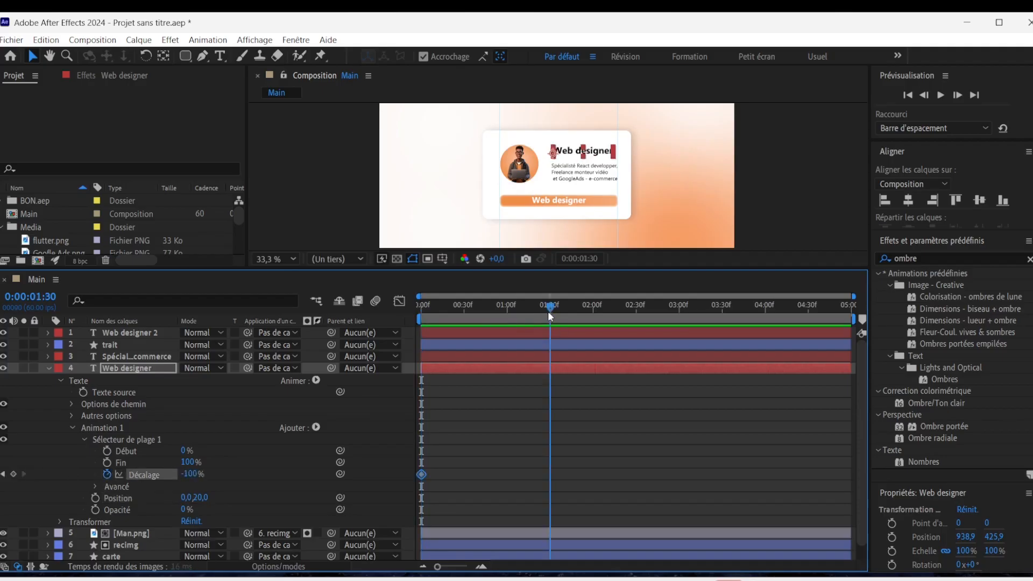
pyautogui.moveTo(191, 475); pyautogui.dragTo(551, 472)
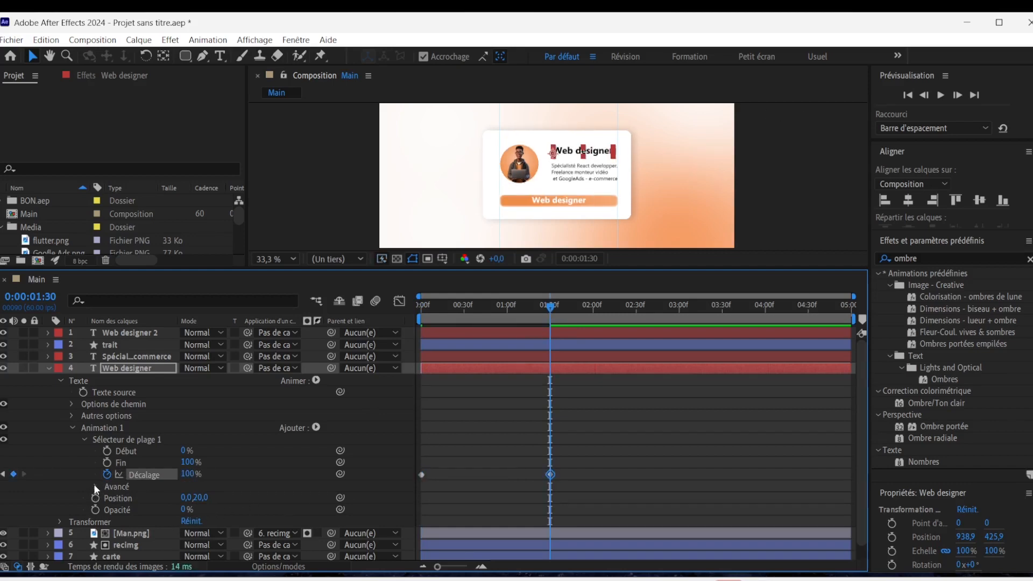
# Set the title animator's advanced range selector options to the Dégradé du haut shape, based on Mots.
pyautogui.click(96, 487)
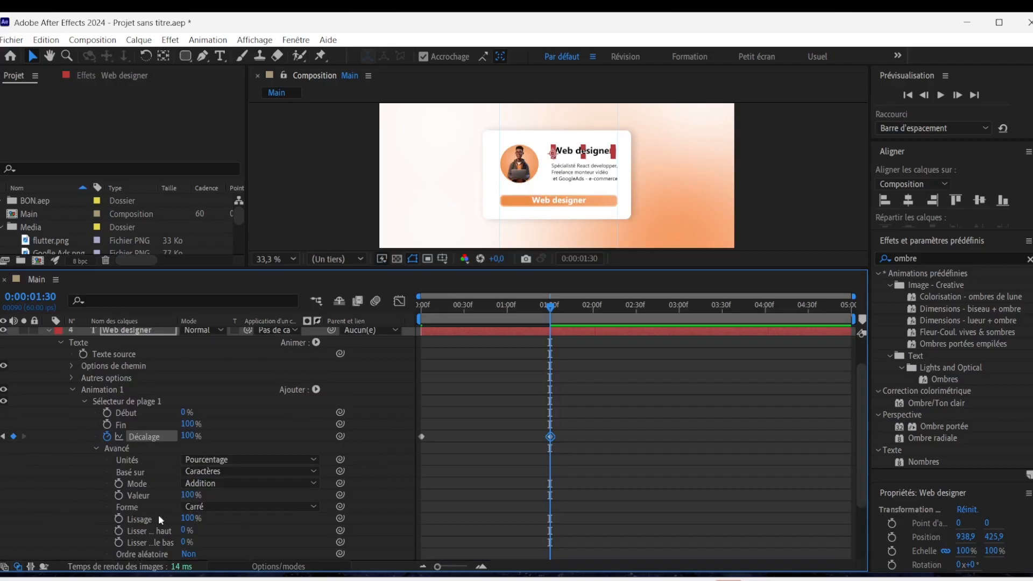
pyautogui.click(262, 507)
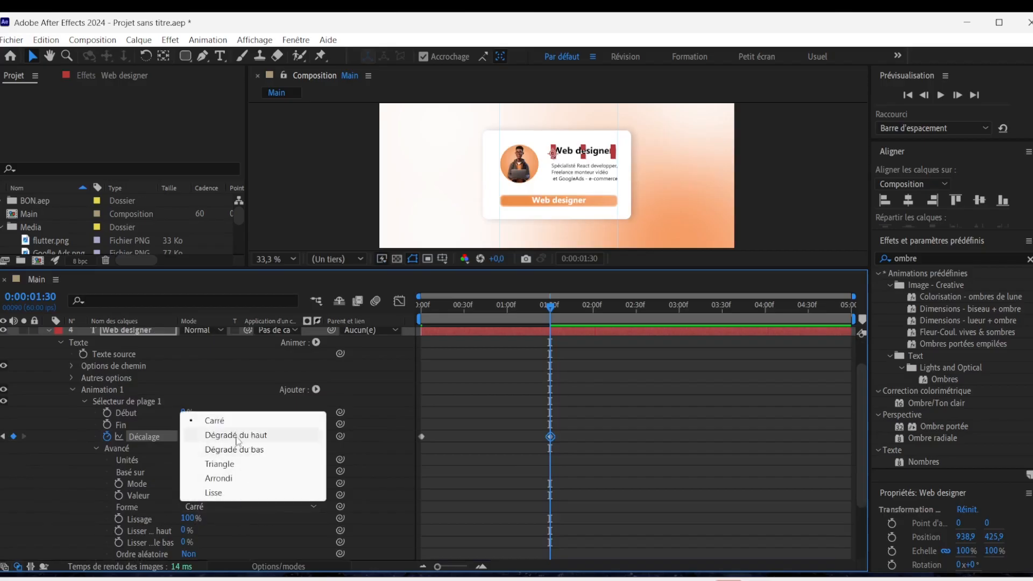
pyautogui.click(256, 436)
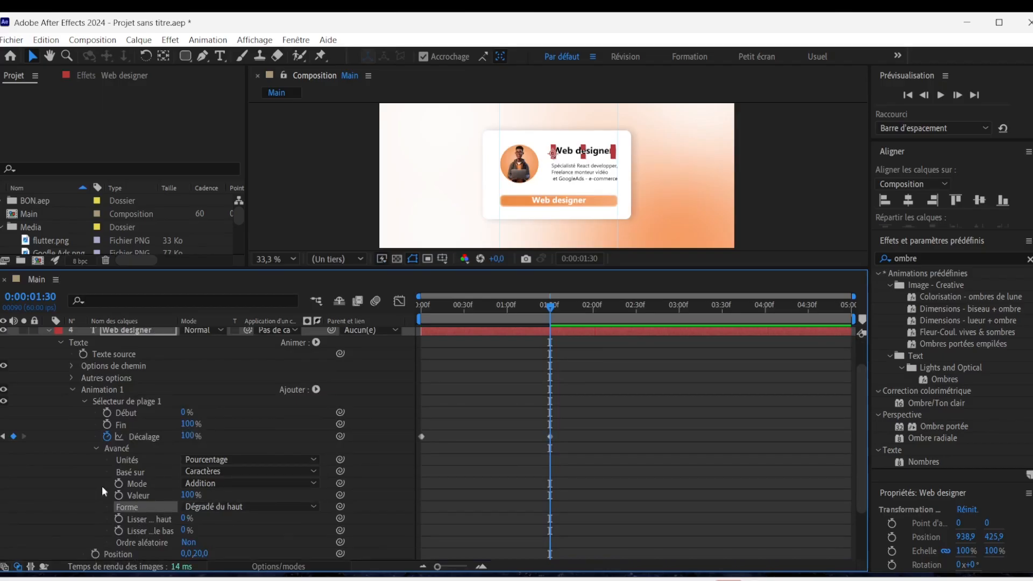
pyautogui.click(234, 471)
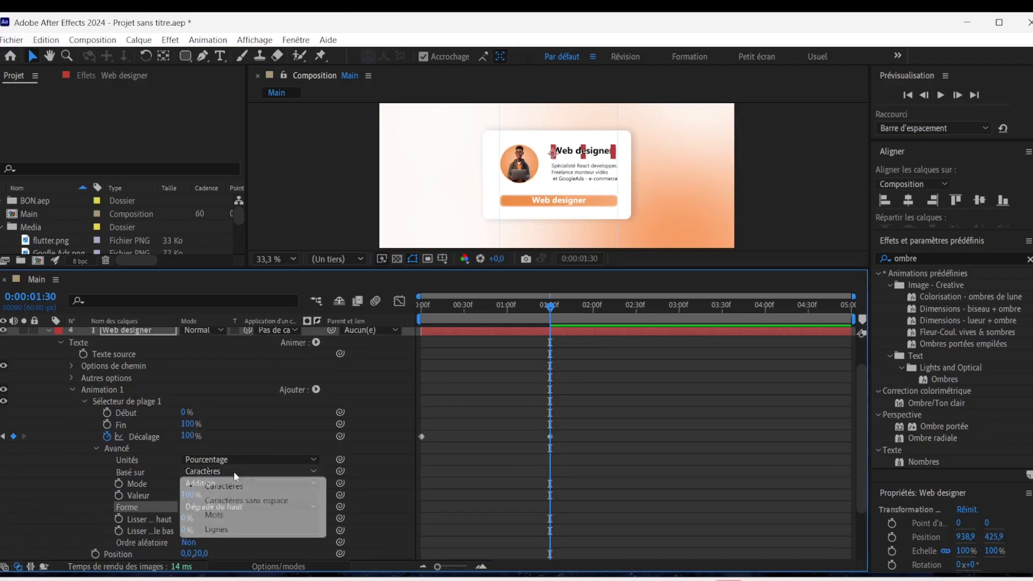
pyautogui.click(226, 515)
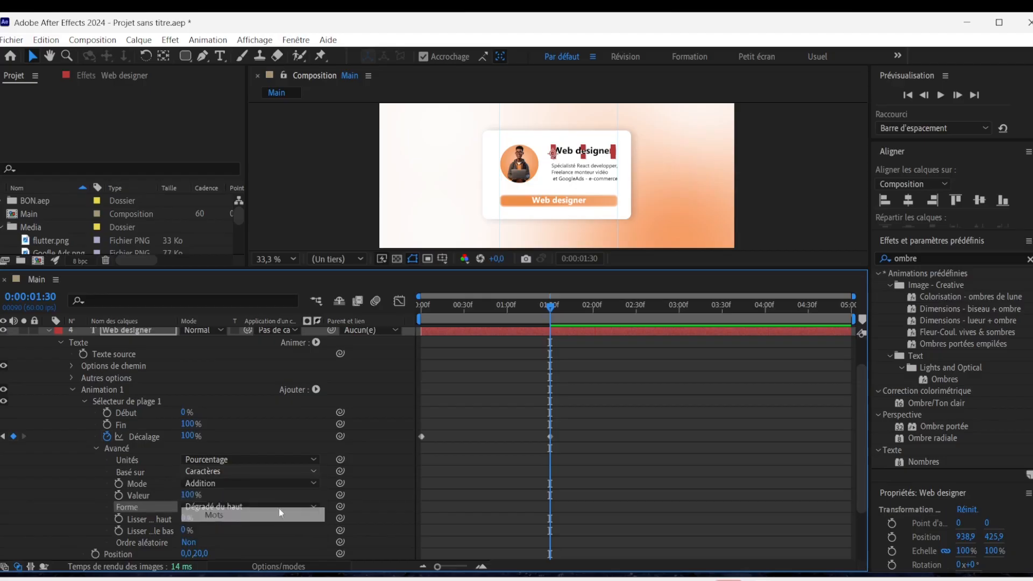
# Apply Lissage de vitesse to both Décalage keyframes and reshape the speed curve with 100% influence on the final keyframe.
pyautogui.moveTo(557, 319); pyautogui.dragTo(588, 463)
pyautogui.click(551, 436)
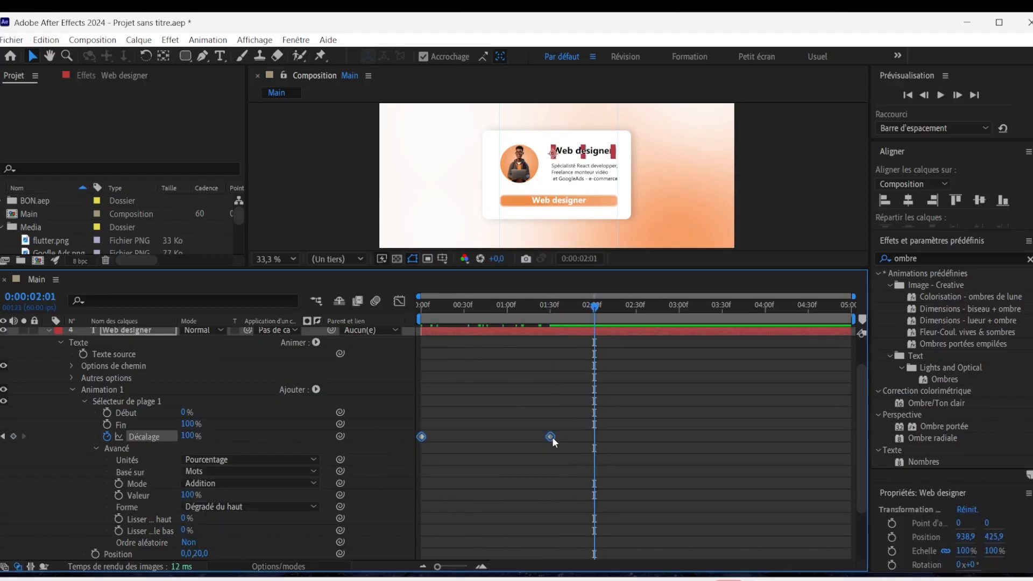
pyautogui.rightClick(552, 437)
pyautogui.moveTo(648, 434)
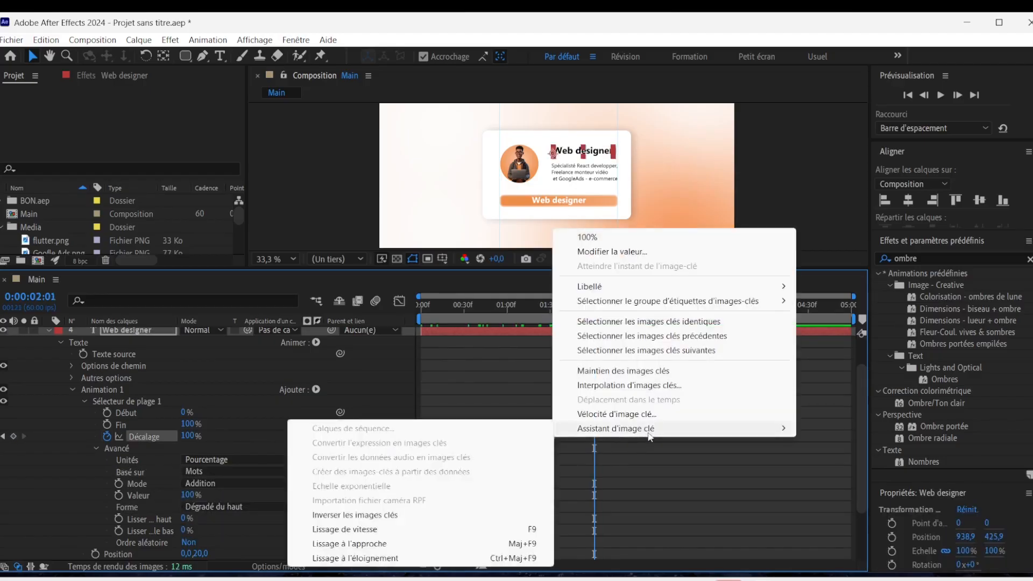
pyautogui.click(533, 529)
pyautogui.click(399, 301)
pyautogui.moveTo(615, 424); pyautogui.dragTo(417, 516)
pyautogui.moveTo(527, 501); pyautogui.dragTo(462, 502)
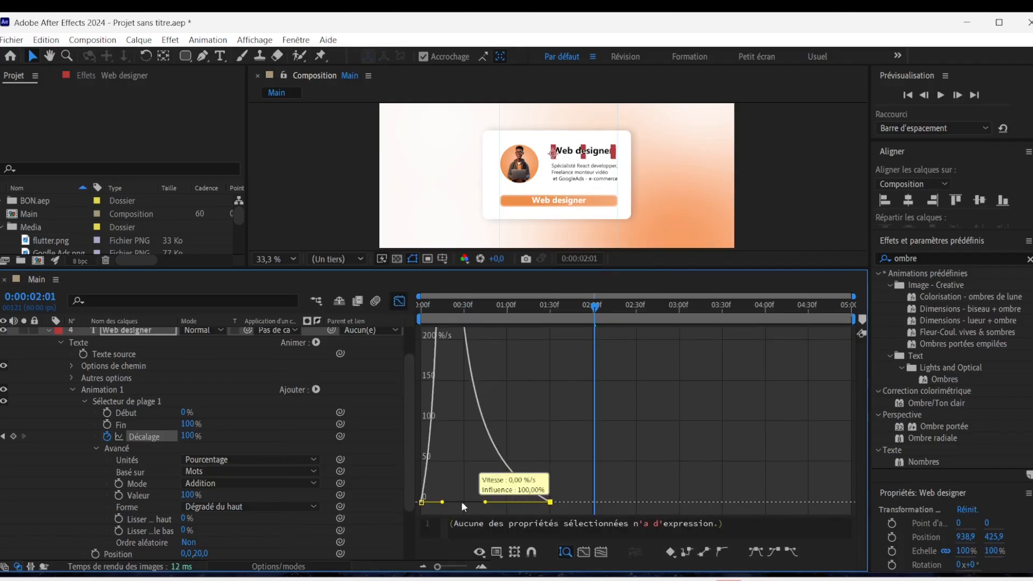
pyautogui.click(399, 301)
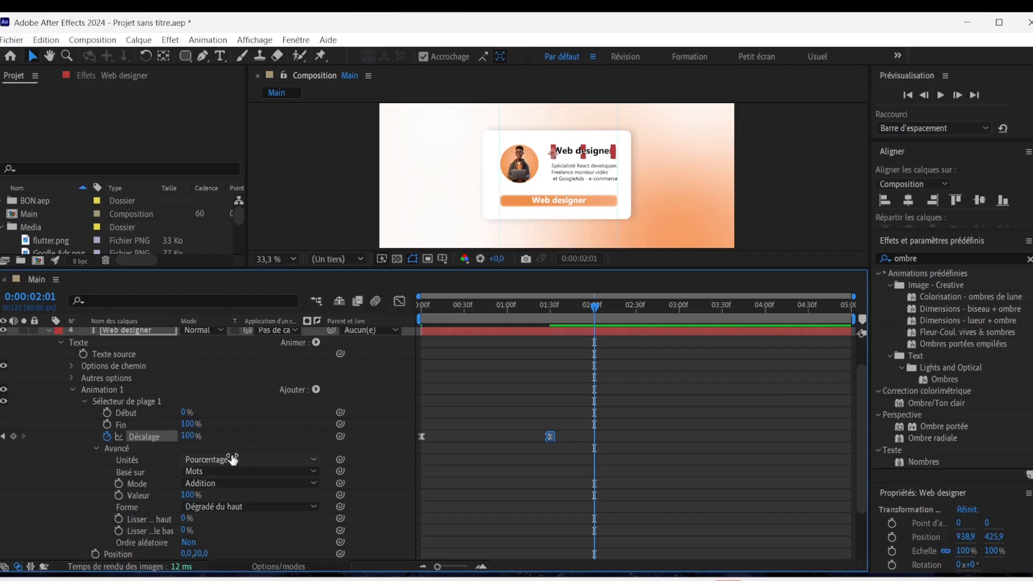
# Copy the title's Animation 1 text animator onto the description and Web designer 2 layers, starting at 0:00.
pyautogui.press('u')
pyautogui.press('u')
pyautogui.press('u')
pyautogui.press('u')
pyautogui.click(107, 403)
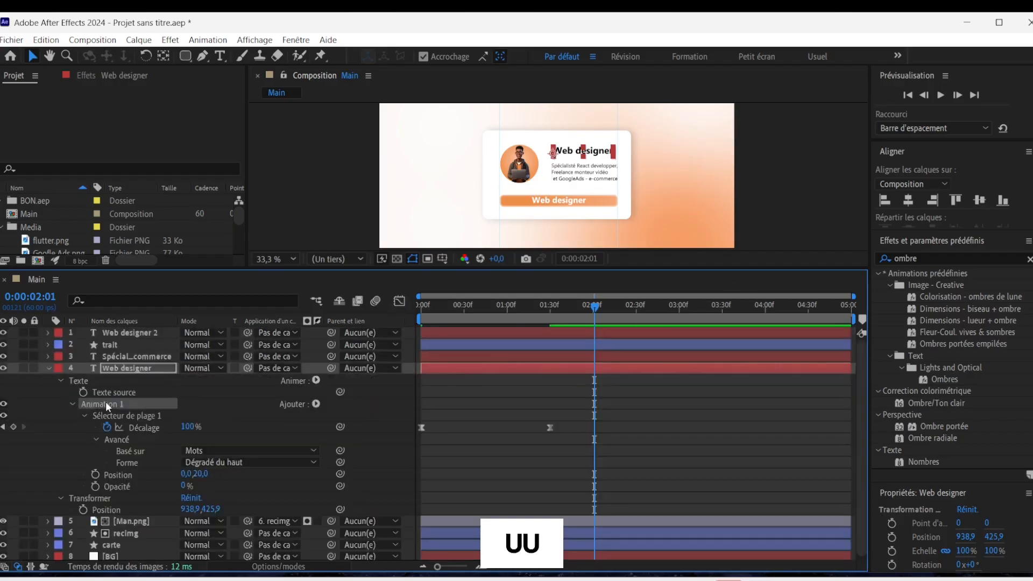
pyautogui.hotkey('ctrl', 'c')
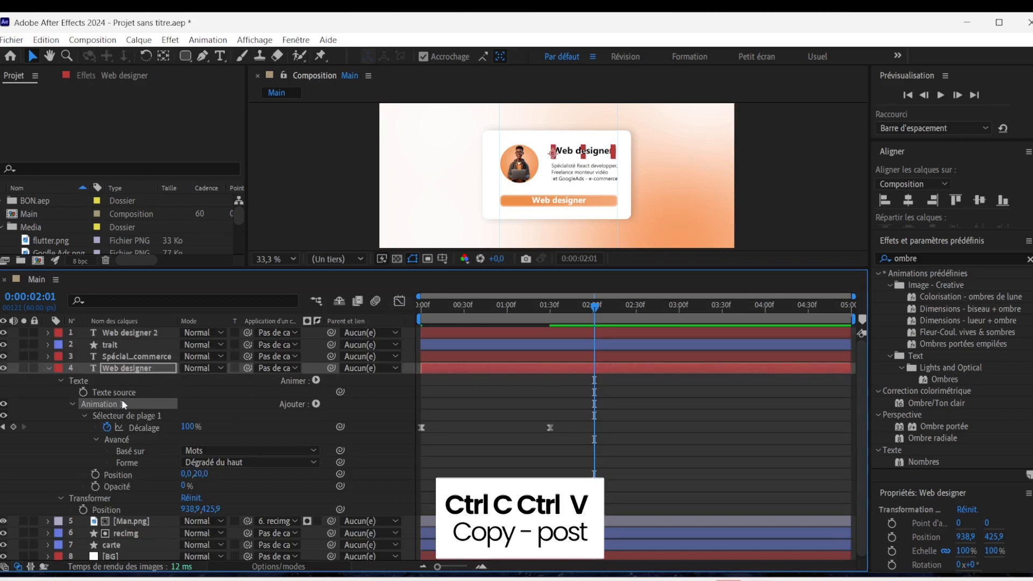
pyautogui.press('u')
pyautogui.click(560, 354)
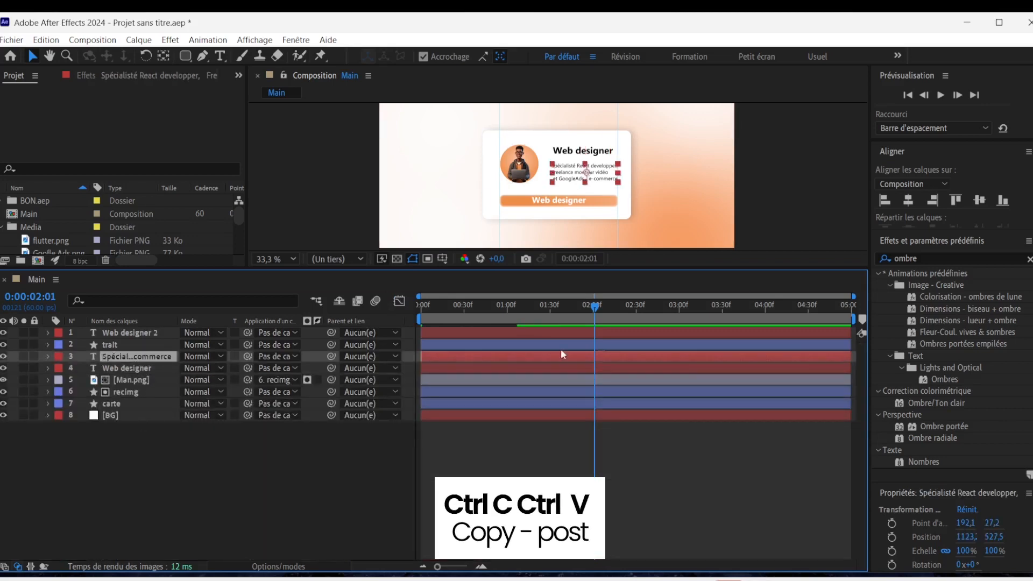
pyautogui.moveTo(588, 308); pyautogui.dragTo(403, 318)
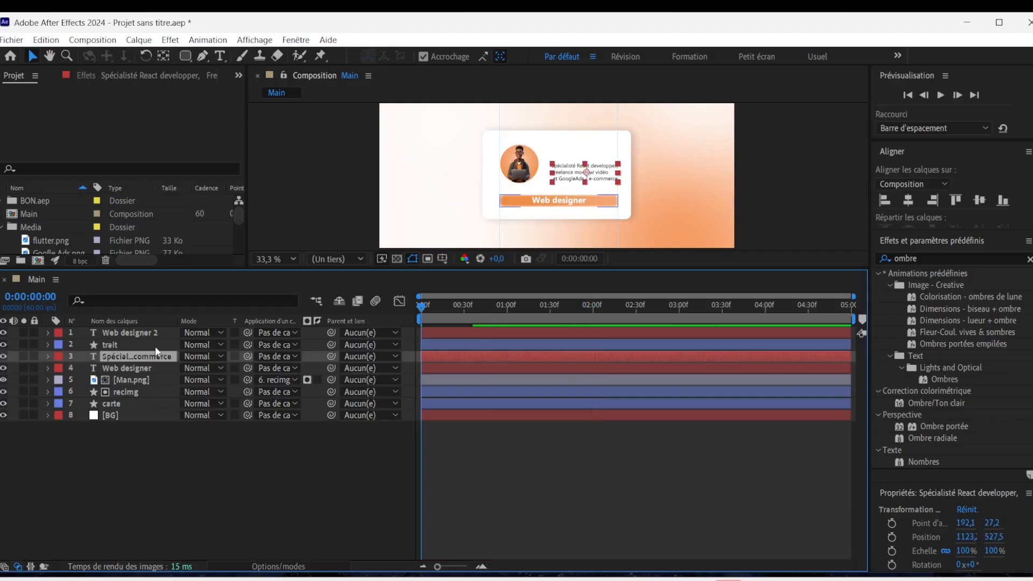
pyautogui.hotkey('ctrl', 'v')
pyautogui.click(116, 344)
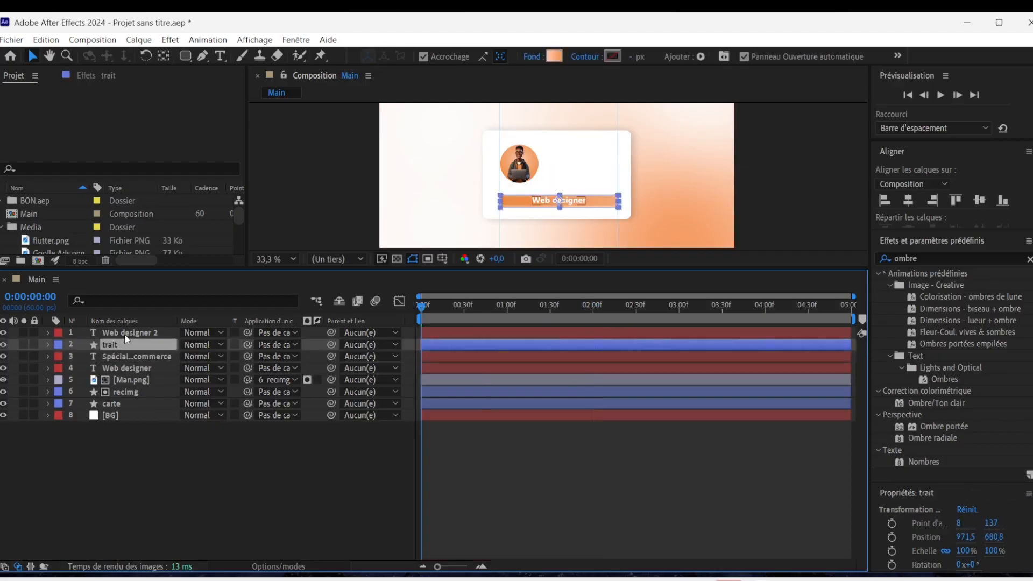
pyautogui.click(124, 334)
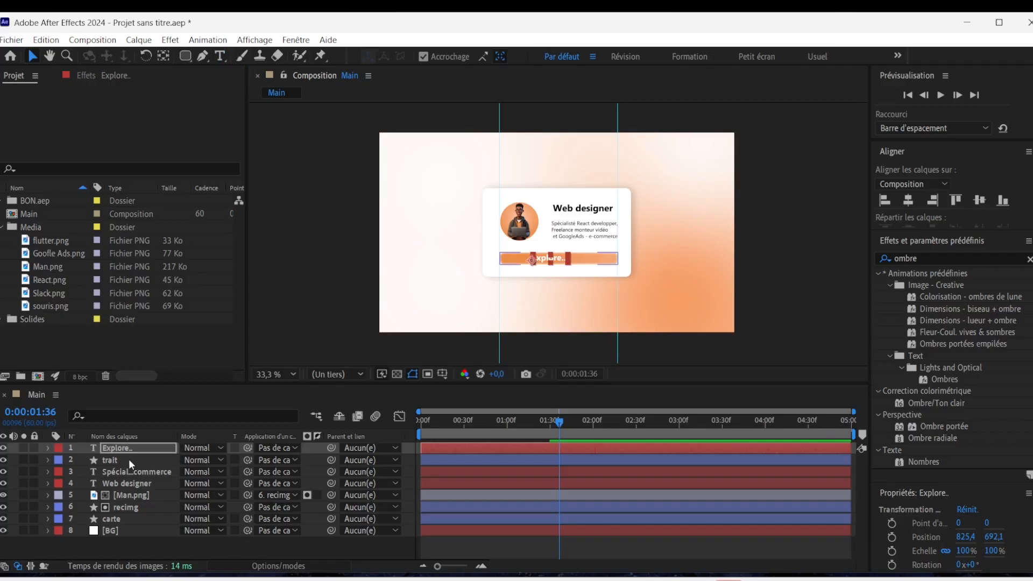
# Center the Explore... label and the trait bar on each other, aligning them relative to the selection.
pyautogui.keyDown('ctrl'); pyautogui.click(128, 460); pyautogui.keyUp('ctrl')
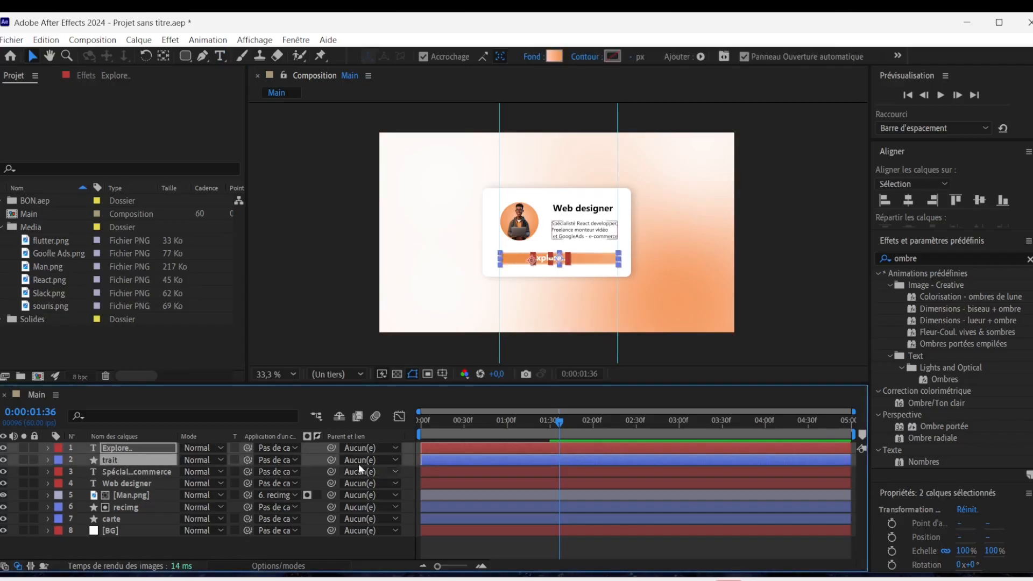
pyautogui.click(907, 200)
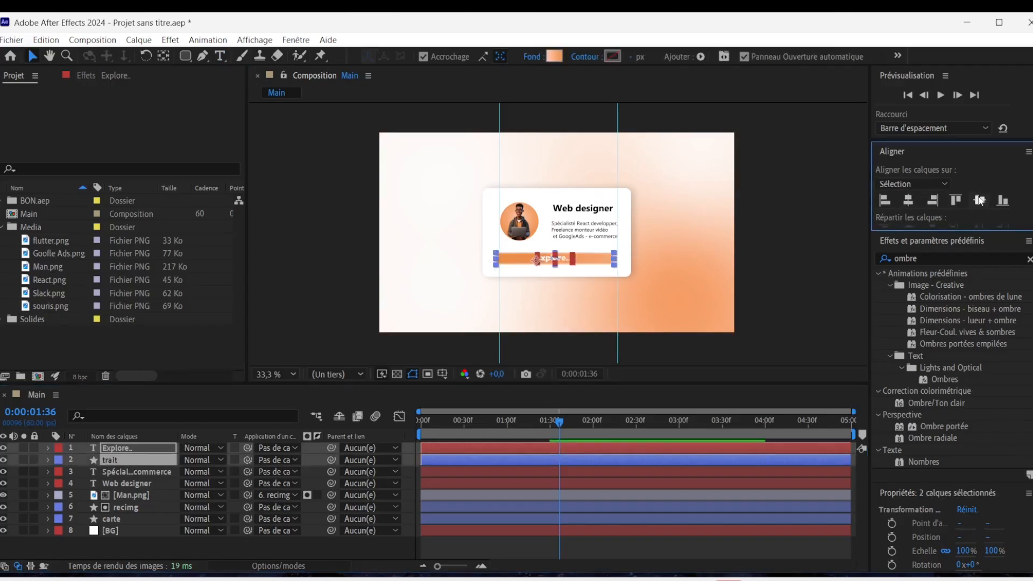
pyautogui.click(853, 280)
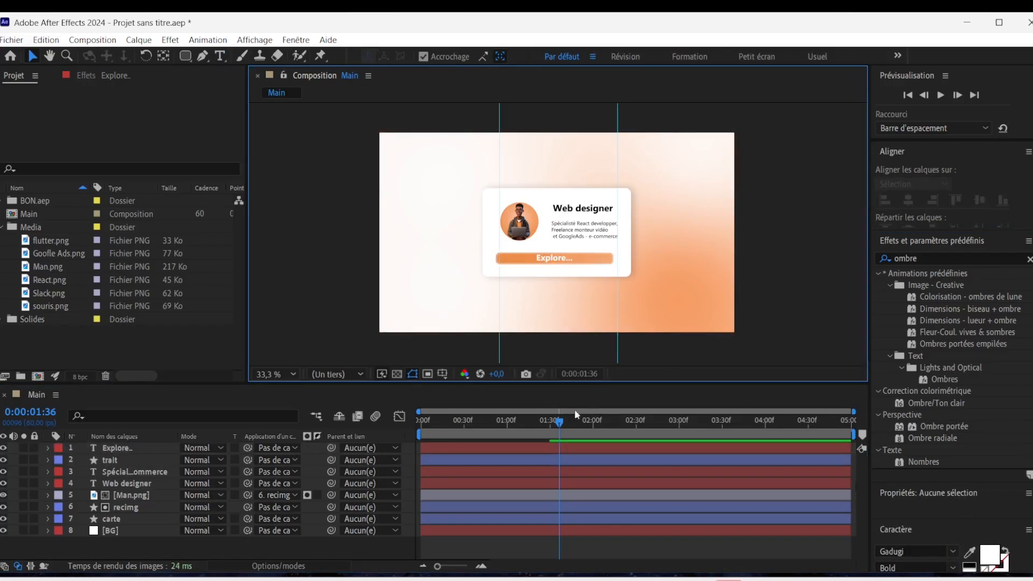
# Reveal the keyframes of the selected Explore..., trait, description and Web designer layers, and enlarge the timeline area.
pyautogui.moveTo(547, 422); pyautogui.dragTo(584, 433)
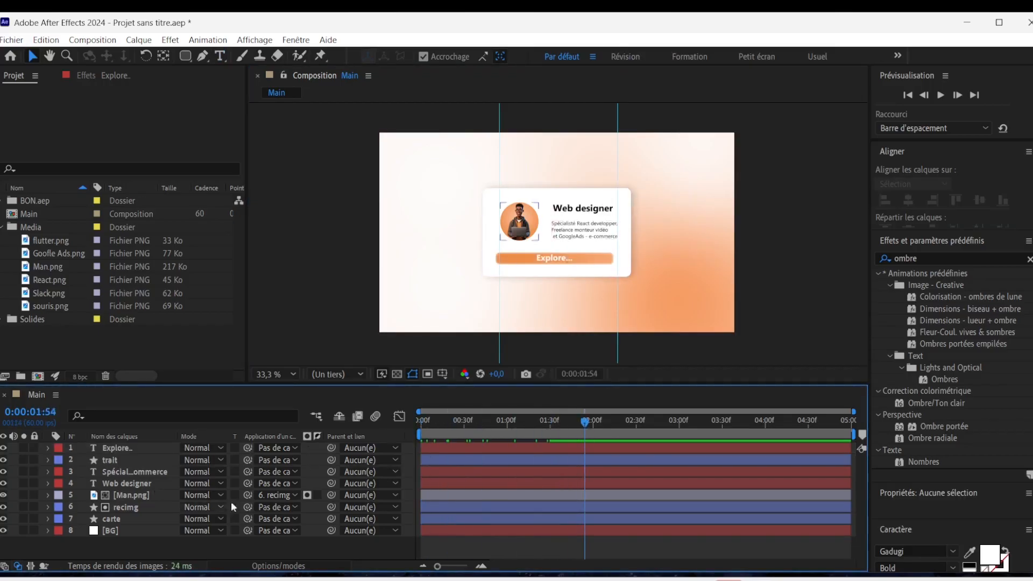
pyautogui.click(129, 450)
pyautogui.keyDown('shift'); pyautogui.click(137, 470); pyautogui.keyUp('shift')
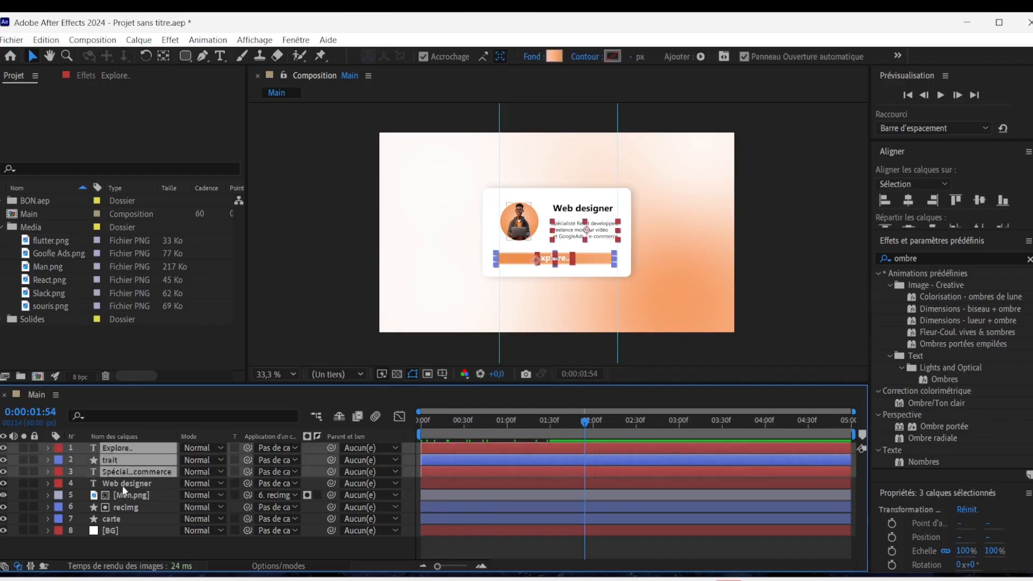
pyautogui.keyDown('shift'); pyautogui.click(126, 483); pyautogui.keyUp('shift')
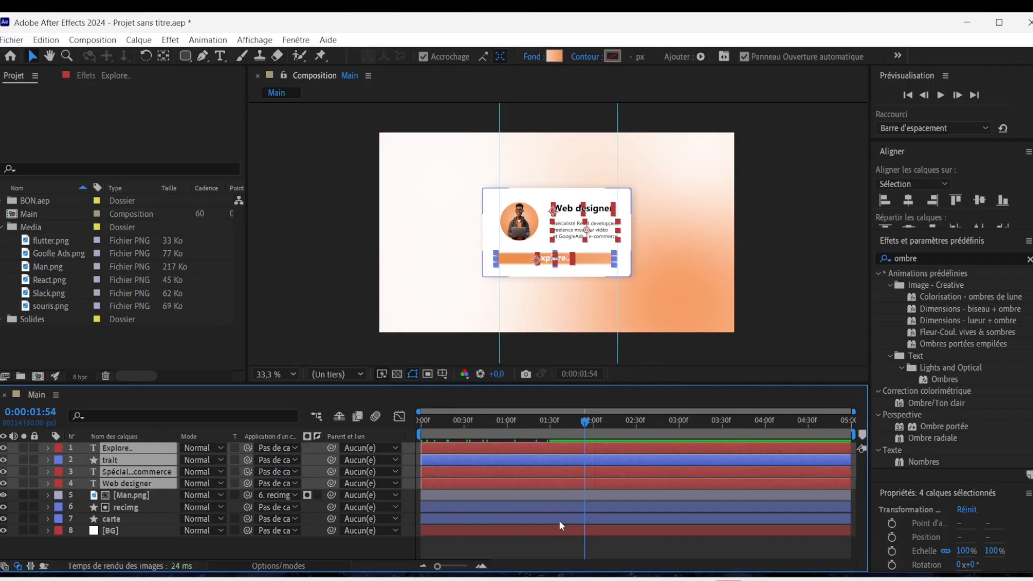
pyautogui.press('u')
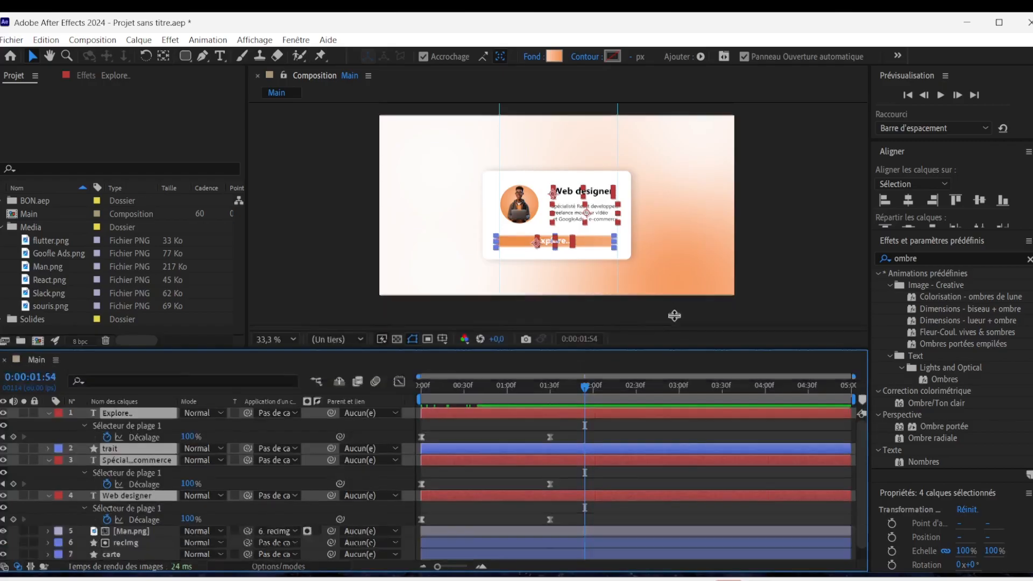
pyautogui.moveTo(672, 385); pyautogui.dragTo(673, 315)
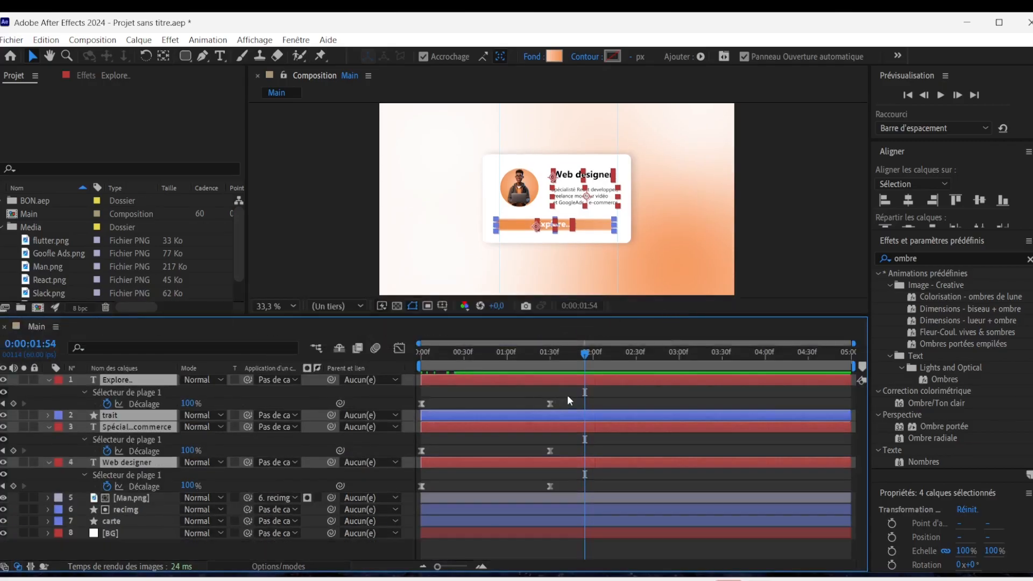